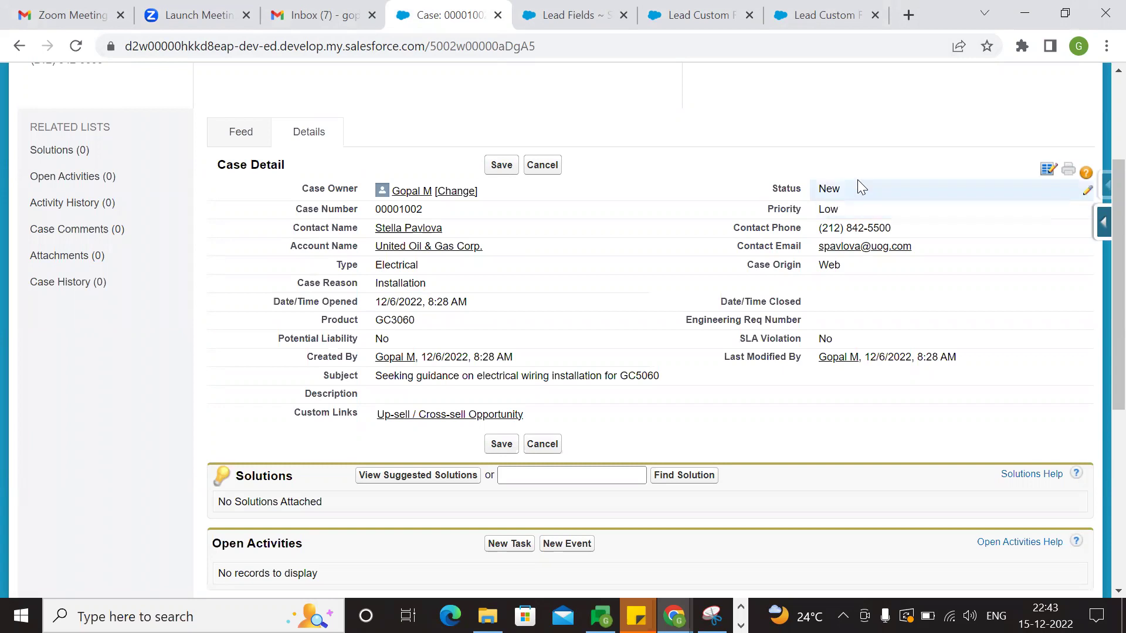
Step: Review the options of the case's Status picklist, then cancel the inline edit
left_click(857, 191)
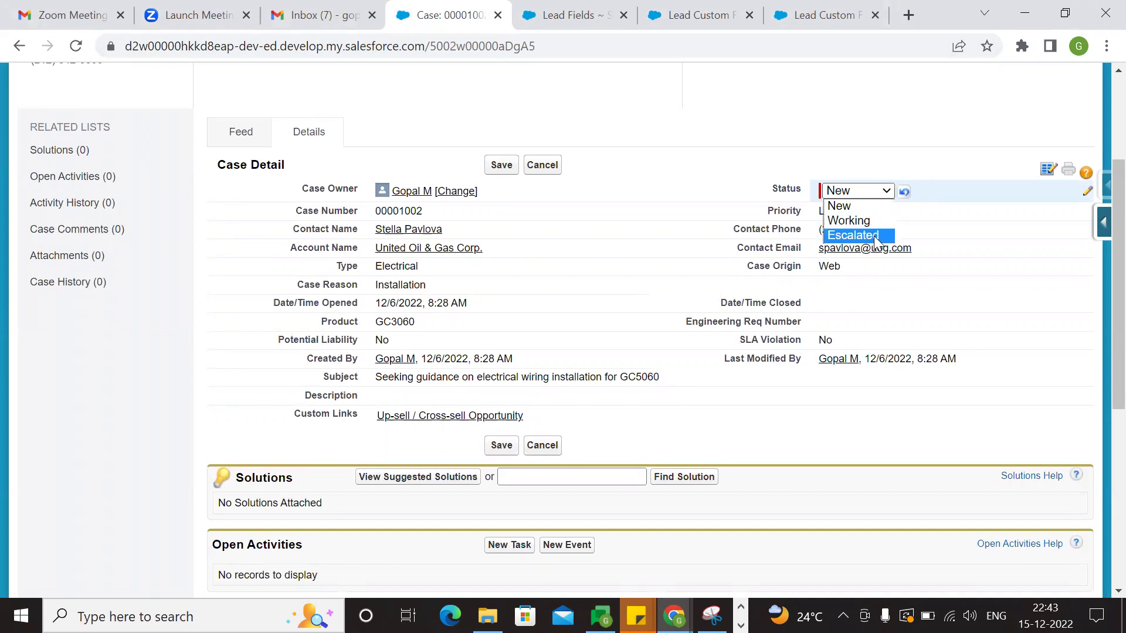
left_click(837, 192)
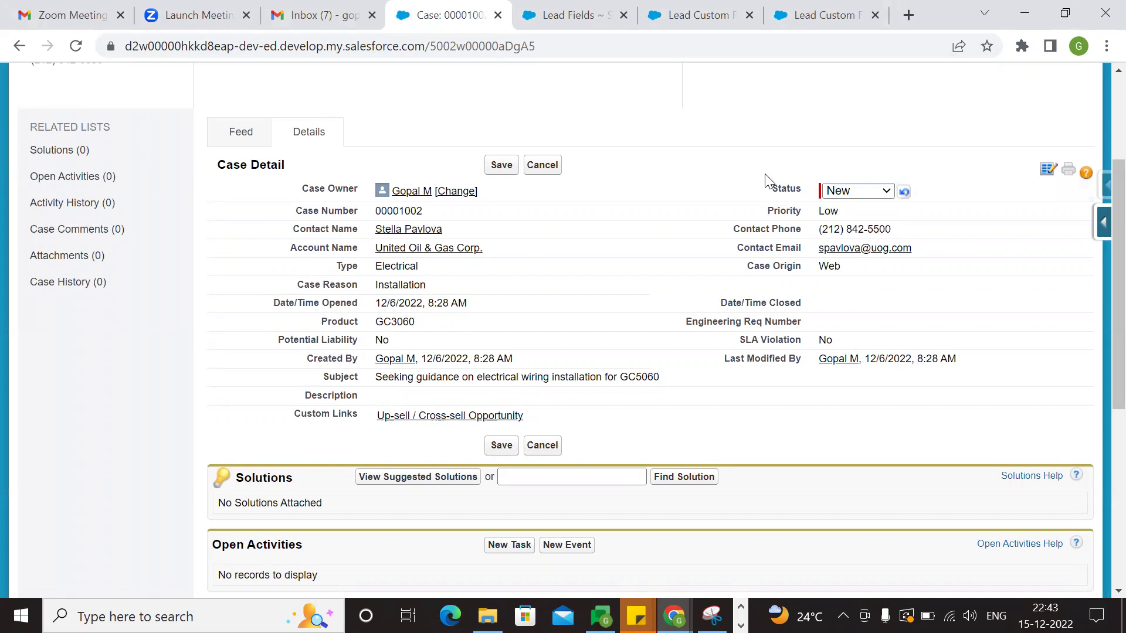
left_click(548, 169)
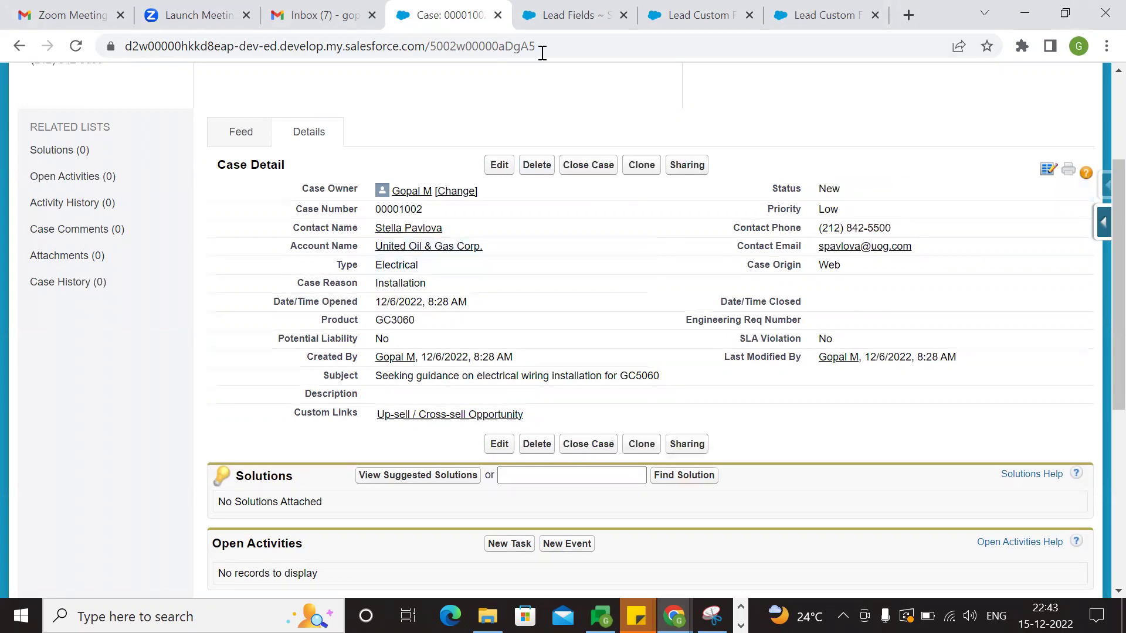
Step: Open the field list of the Case object from the case record
left_click(1103, 222)
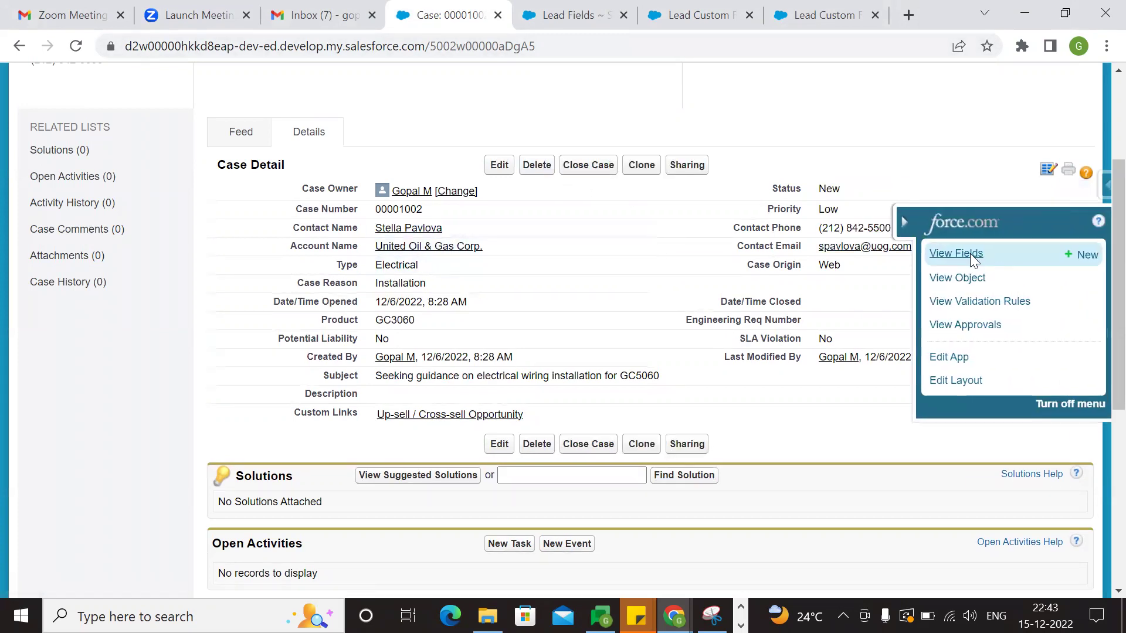
left_click(970, 255)
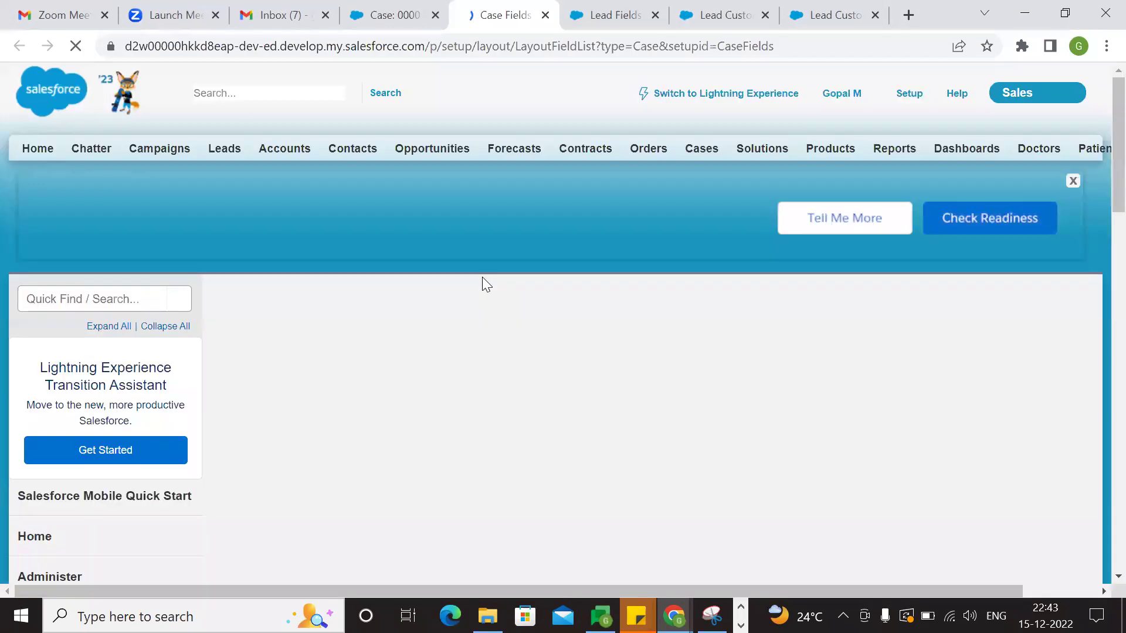
scroll(276, 279, "down", 3)
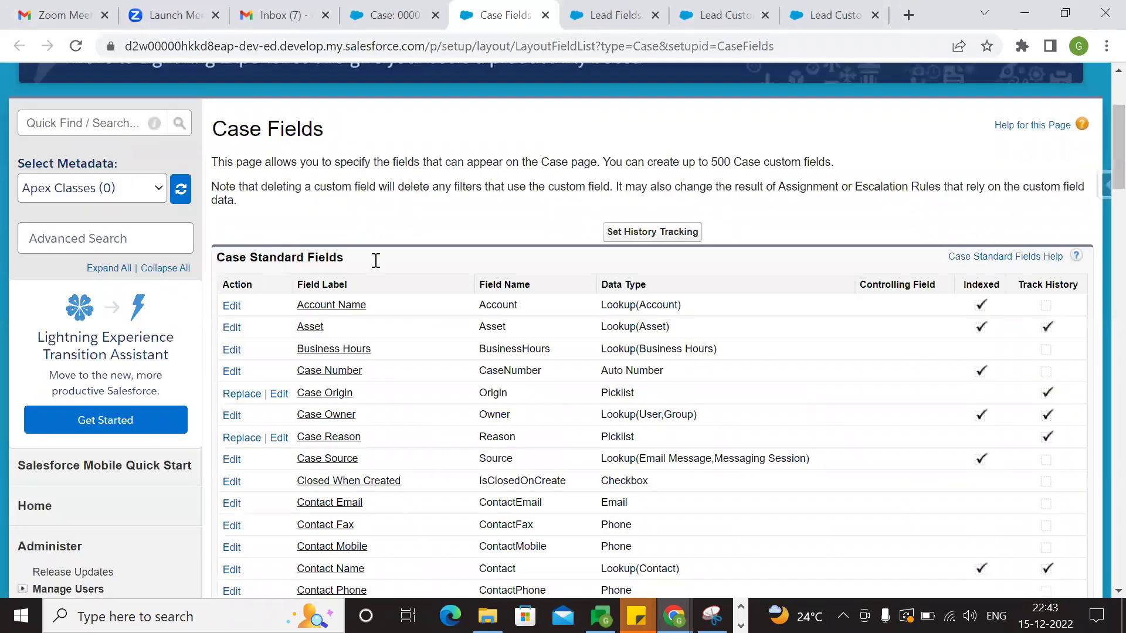
Step: Examine the Case Standard Fields list and its field names
triple_click(375, 260)
left_click_drag(223, 127, 319, 132)
left_click(466, 160)
scroll(352, 157, "down", 1)
scroll(351, 158, "down", 1)
triple_click(365, 172)
left_click(515, 196)
scroll(498, 176, "down", 2)
left_click_drag(562, 309, 575, 367)
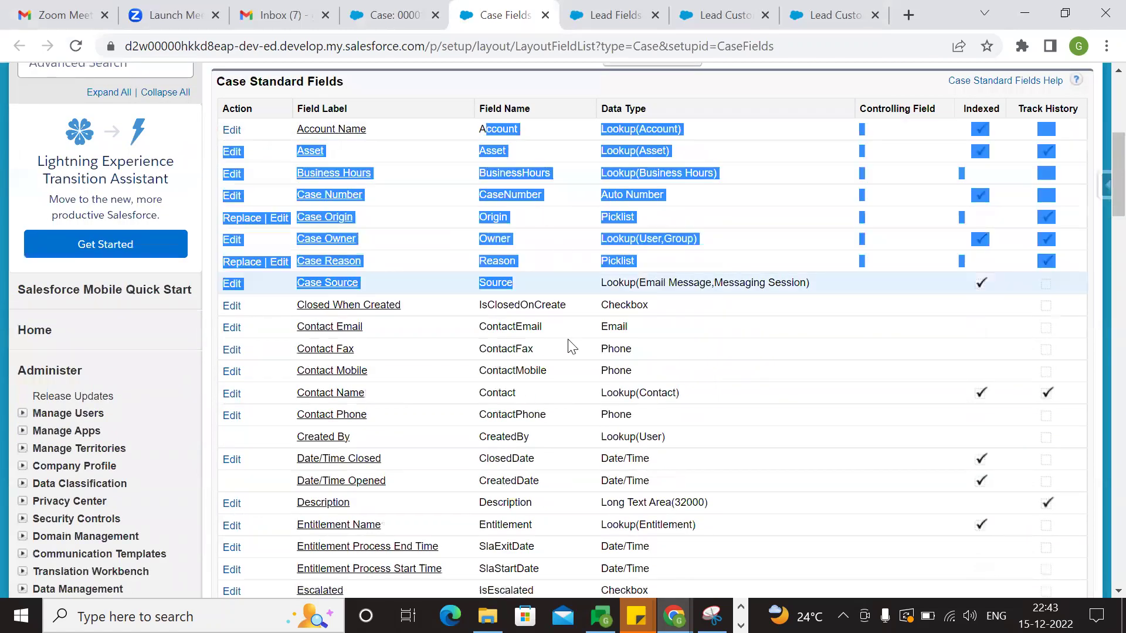
Step: Examine the Case Custom Fields & Relationships list and the suffix of the custom API names
scroll(589, 264, "down", 10)
scroll(476, 262, "down", 5)
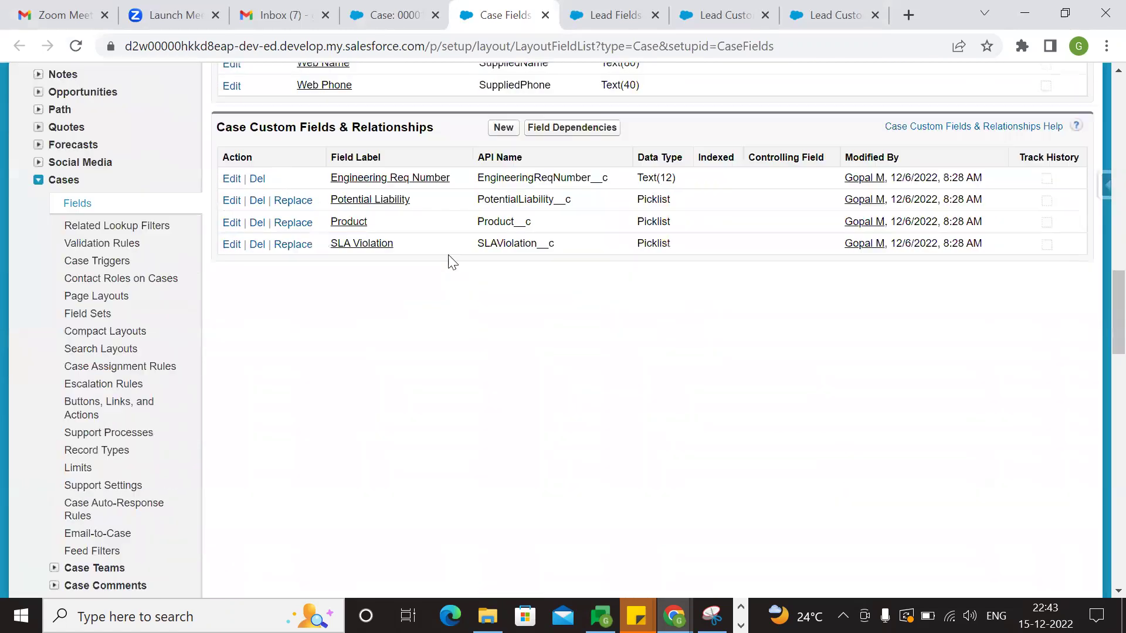
triple_click(276, 131)
left_click(490, 300)
left_click_drag(574, 177, 610, 178)
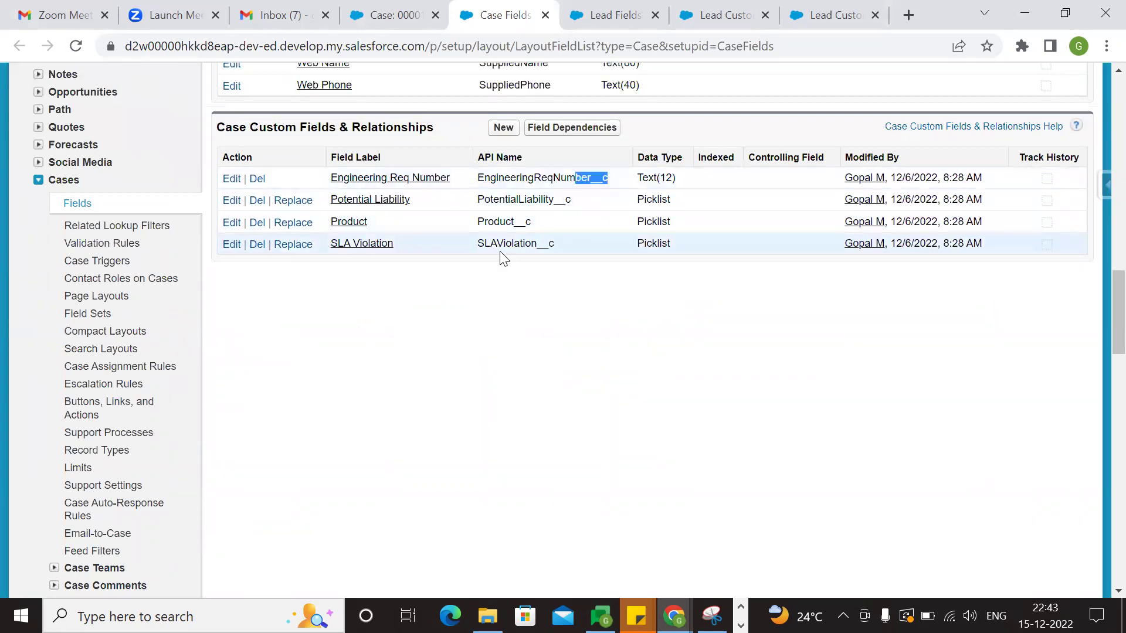
left_click_drag(499, 245, 551, 246)
left_click(593, 324)
Step: Start a new custom field on Case with the Formula data type and proceed to the output type settings
left_click(503, 128)
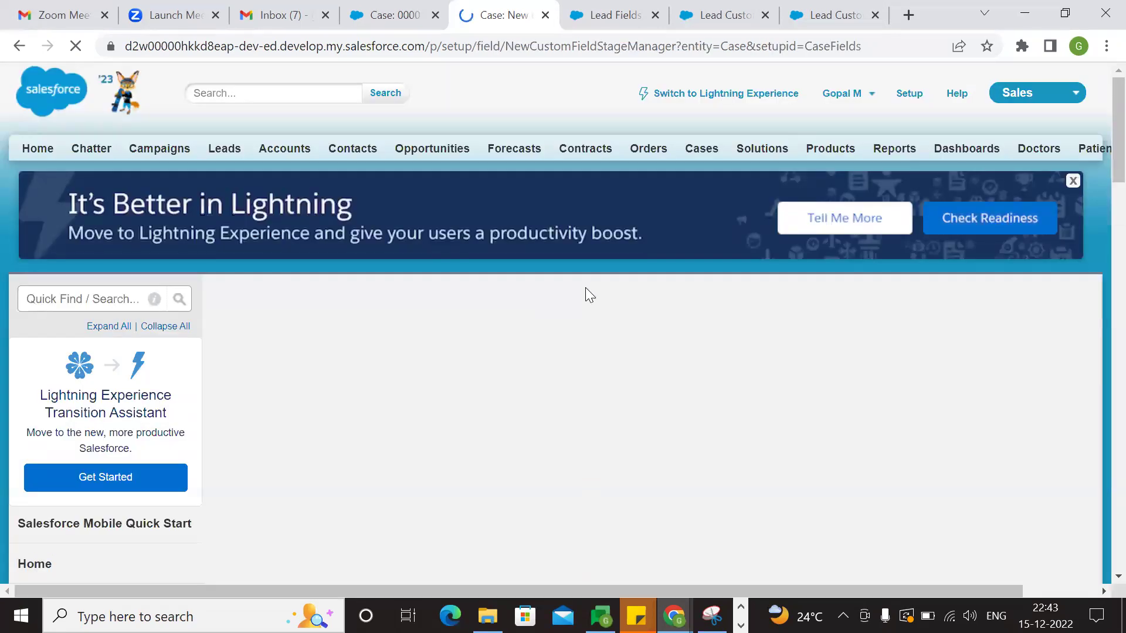
scroll(571, 293, "down", 7)
left_click(266, 221)
scroll(755, 361, "up", 6)
left_click(1027, 396)
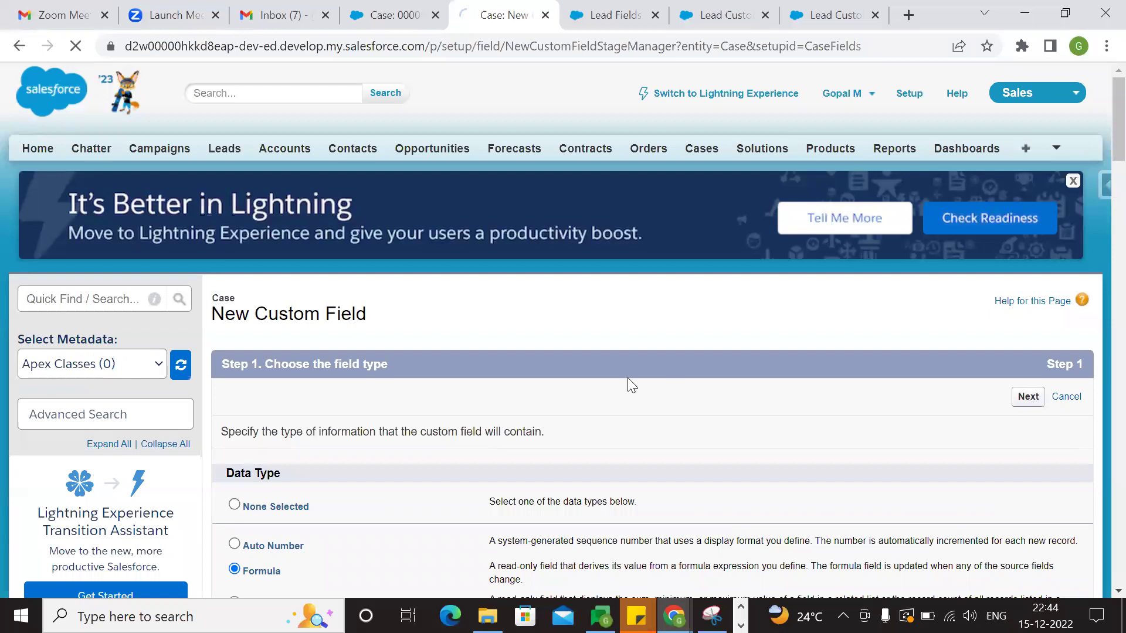
Step: Label the new formula field Flag Display and let the field name fill in from it
scroll(487, 293, "down", 3)
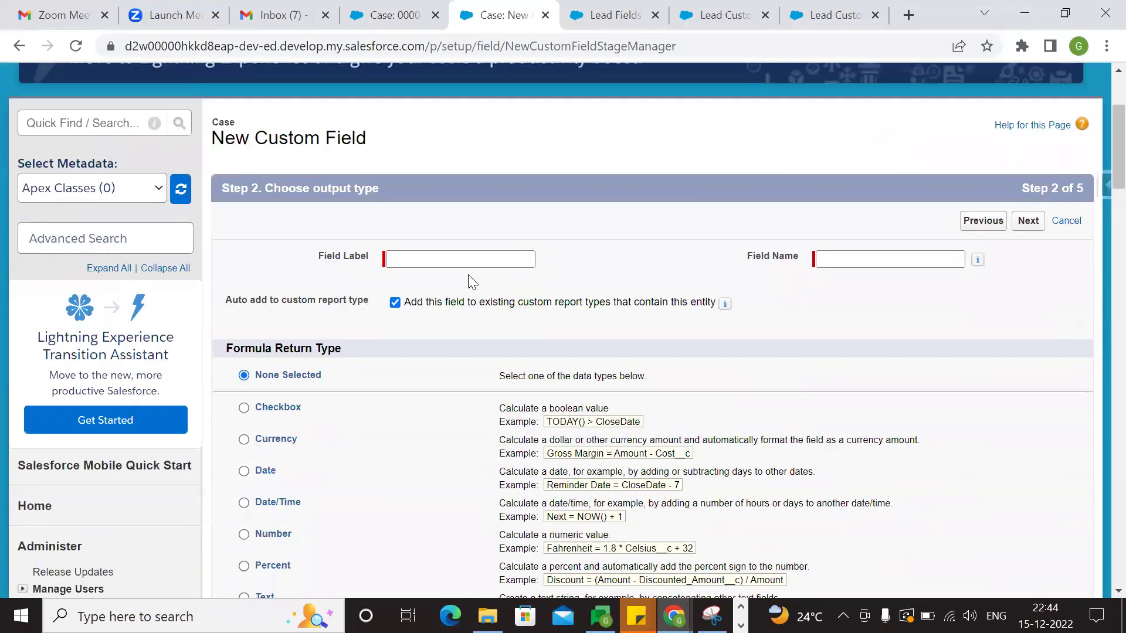
left_click(459, 256)
type("F")
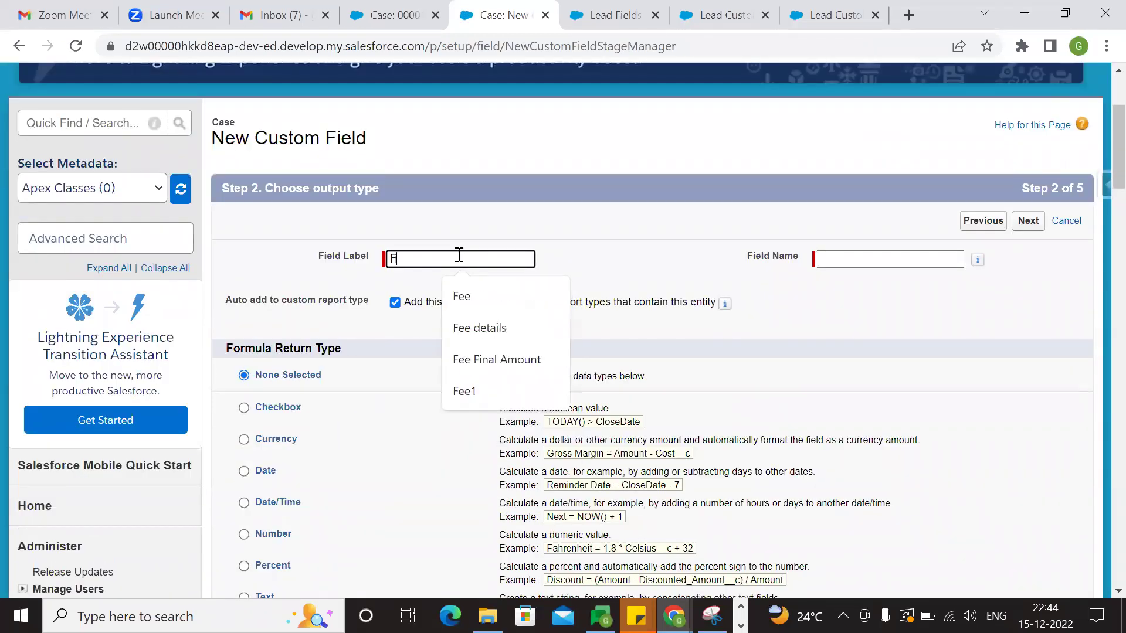
key("BackSpace")
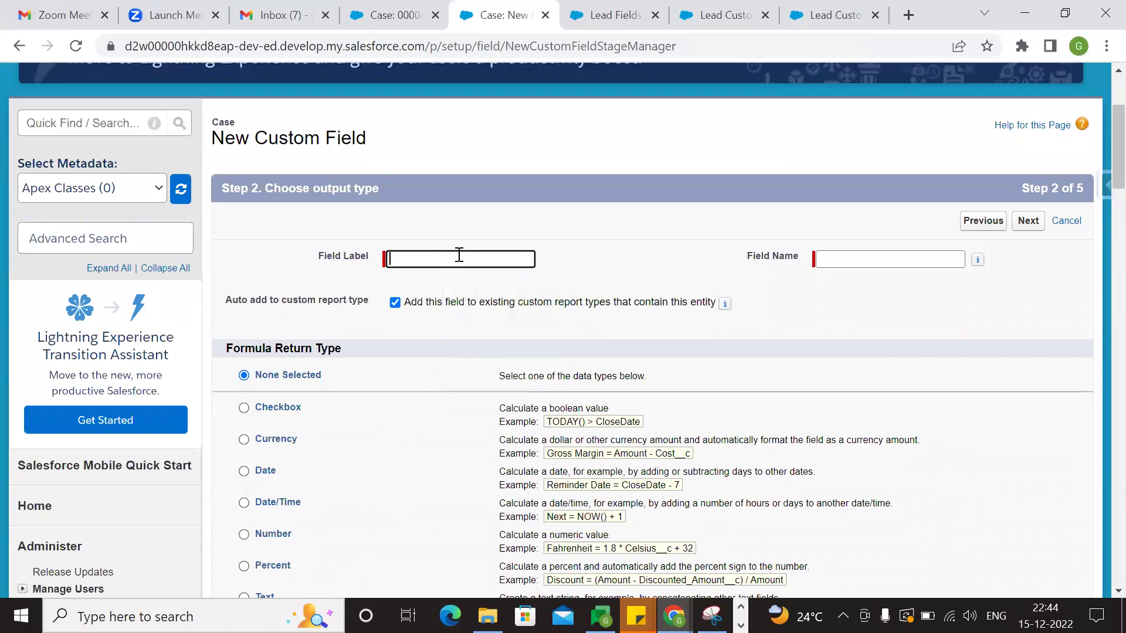
type("Flag Displa")
left_click(626, 262)
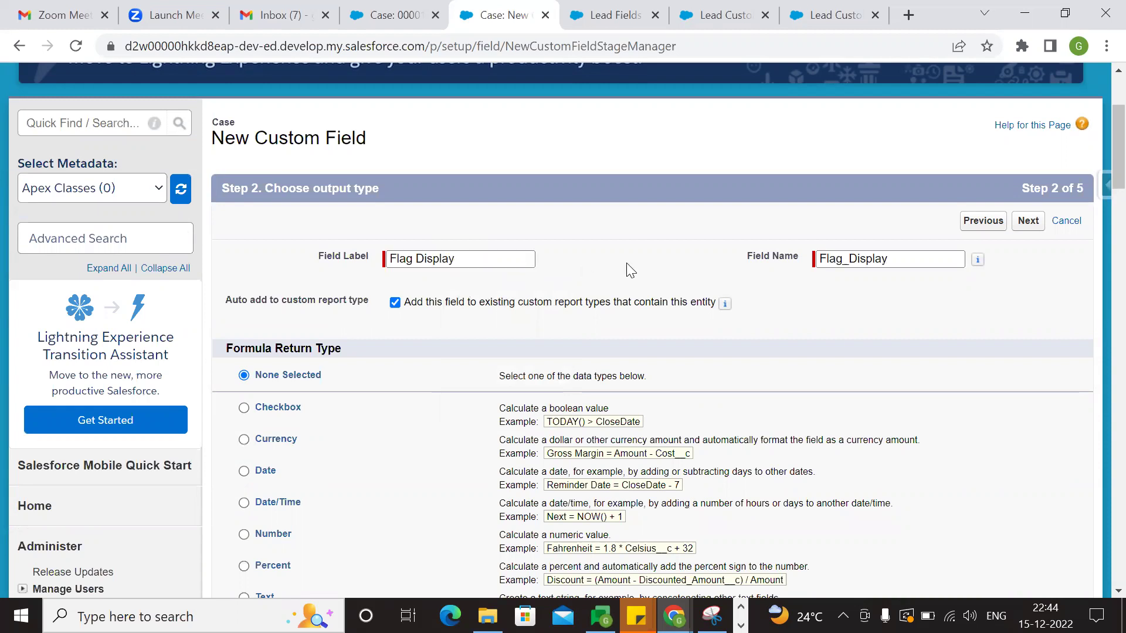
Step: Review the formulas of the existing Lead Quality and Star Rating fields on Lead for reference
scroll(616, 261, "down", 2)
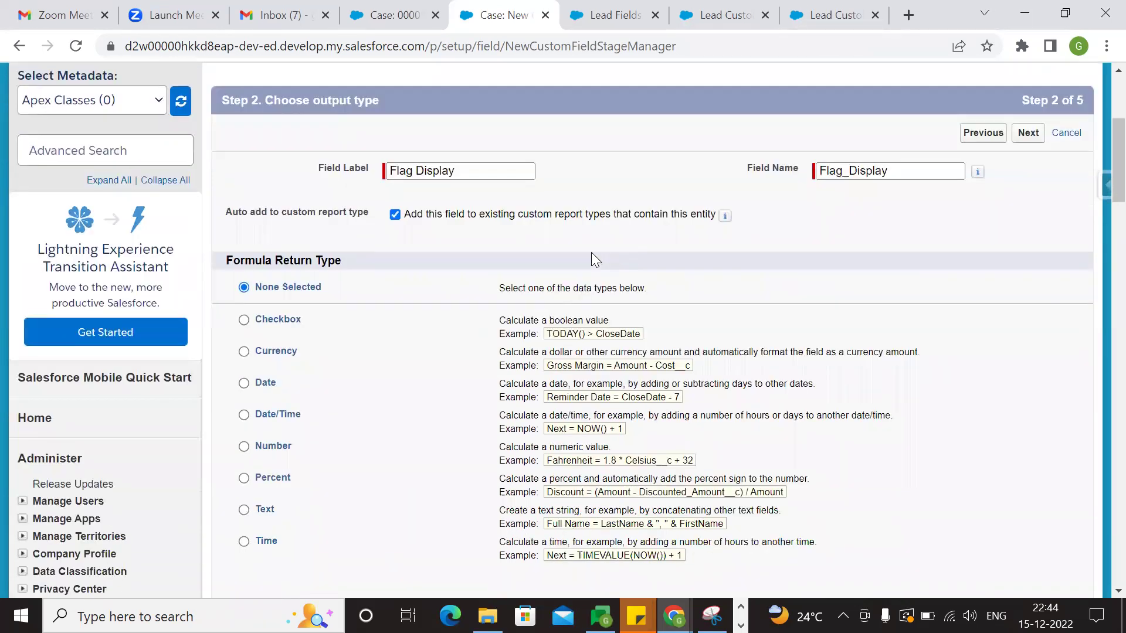
left_click(832, 14)
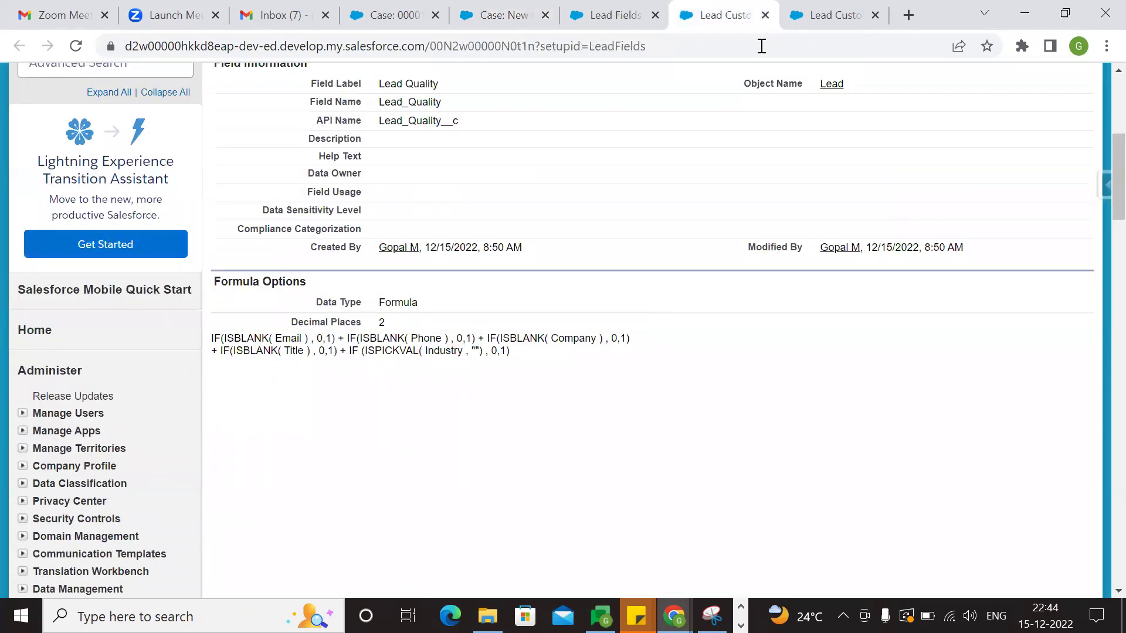
scroll(658, 111, "down", 3)
scroll(465, 326, "up", 3)
left_click_drag(212, 321, 424, 459)
left_click(424, 459)
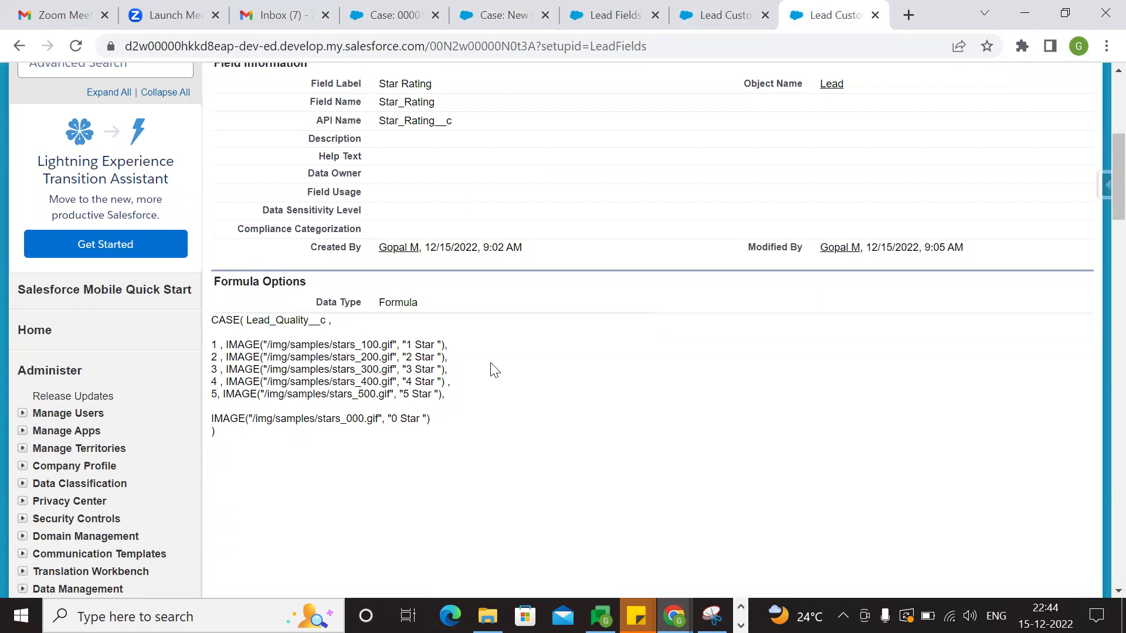
scroll(610, 427, "up", 1)
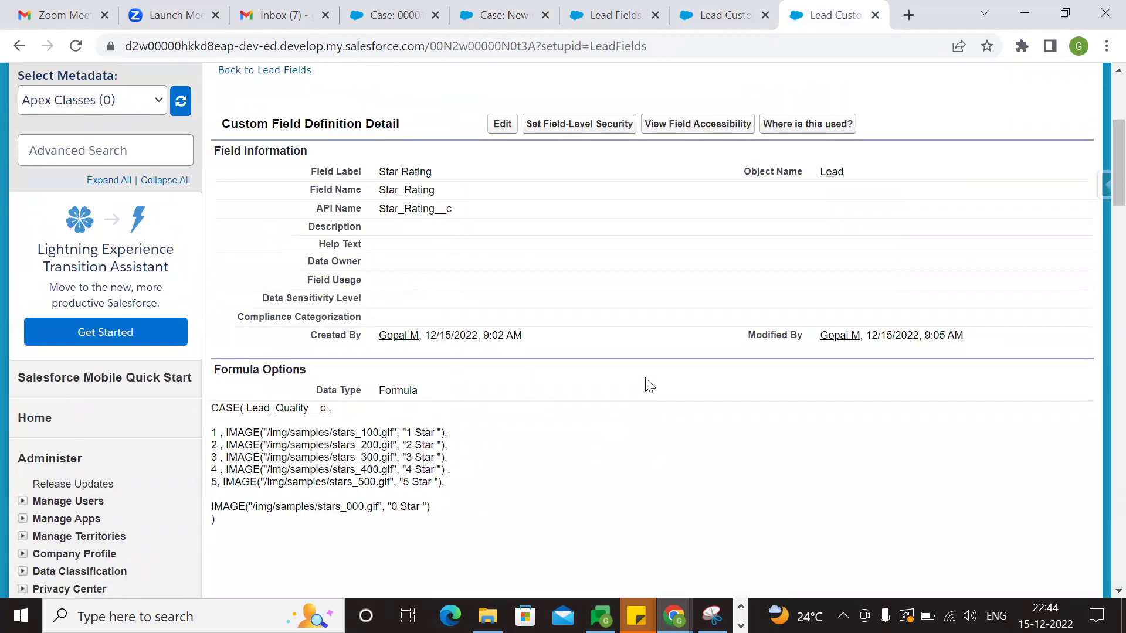
Step: Return to the new Case field, set its formula return type to Text and proceed to the formula editor
left_click(501, 15)
scroll(503, 252, "down", 3)
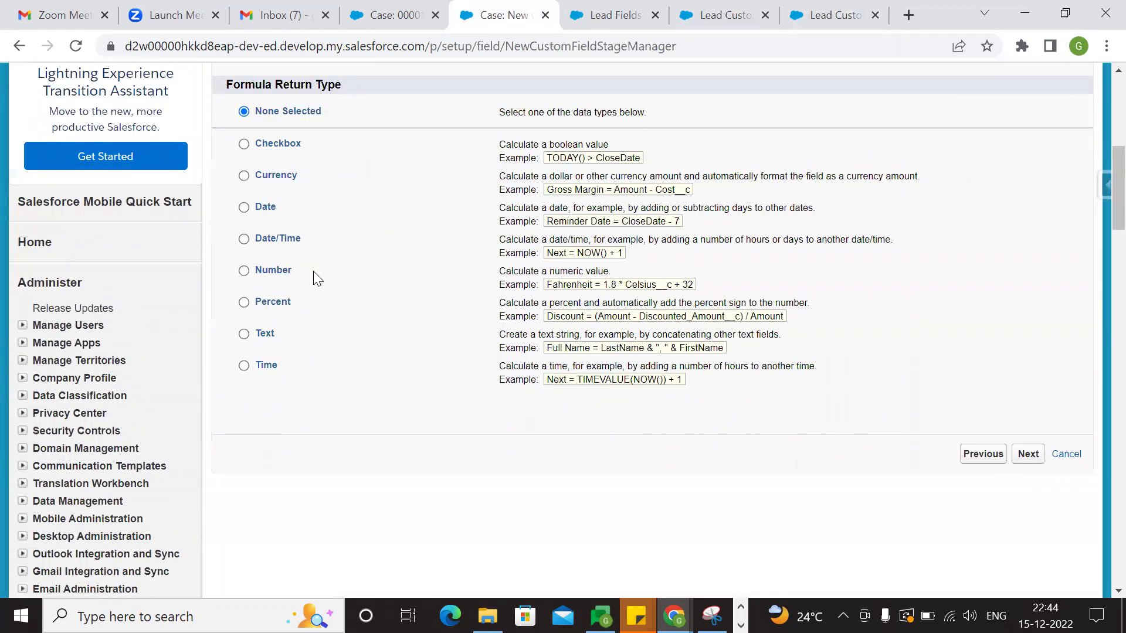
left_click(268, 335)
left_click(1029, 456)
Step: Filter the formula functions to the Logical category and look through the available functions
scroll(606, 299, "down", 4)
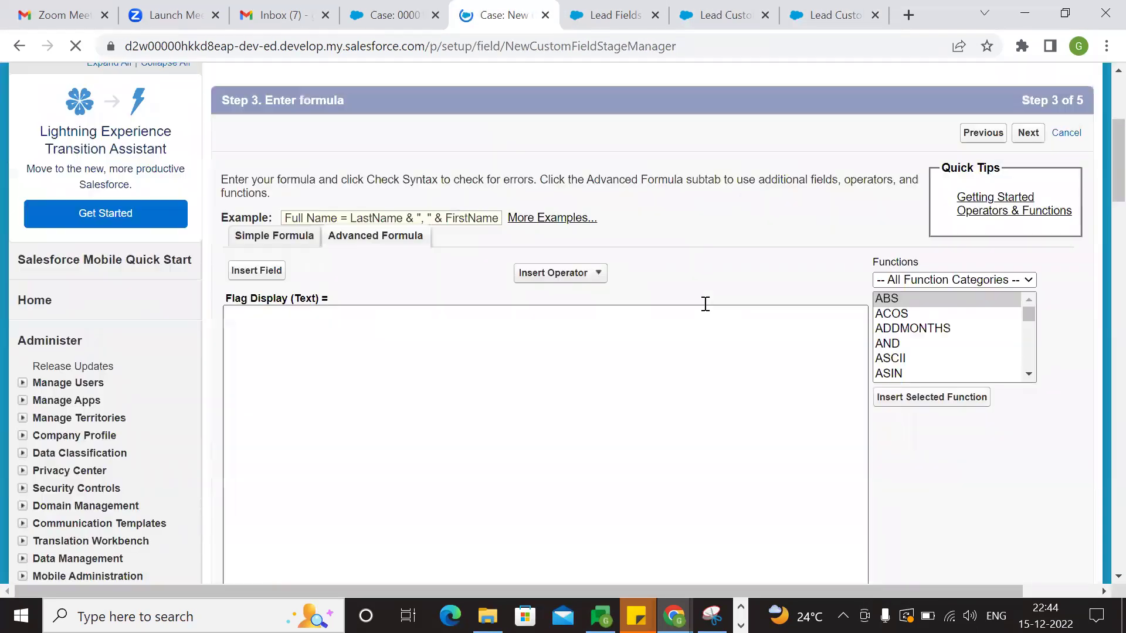
scroll(594, 305, "up", 1)
left_click(1027, 338)
scroll(1027, 338, "down", 3)
left_click(955, 249)
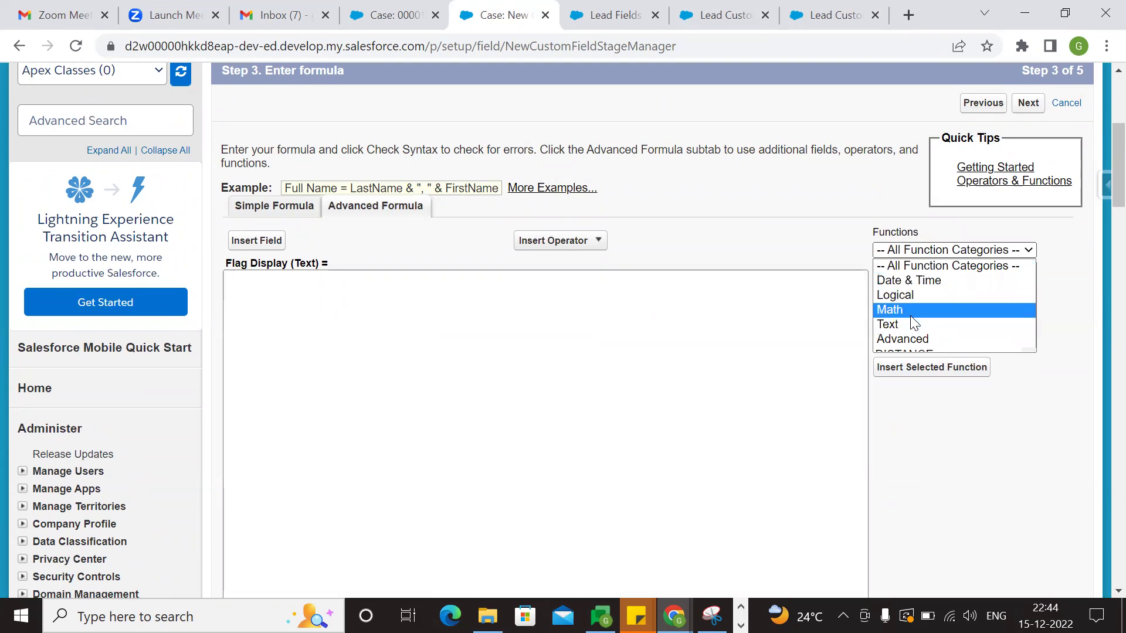
left_click(909, 298)
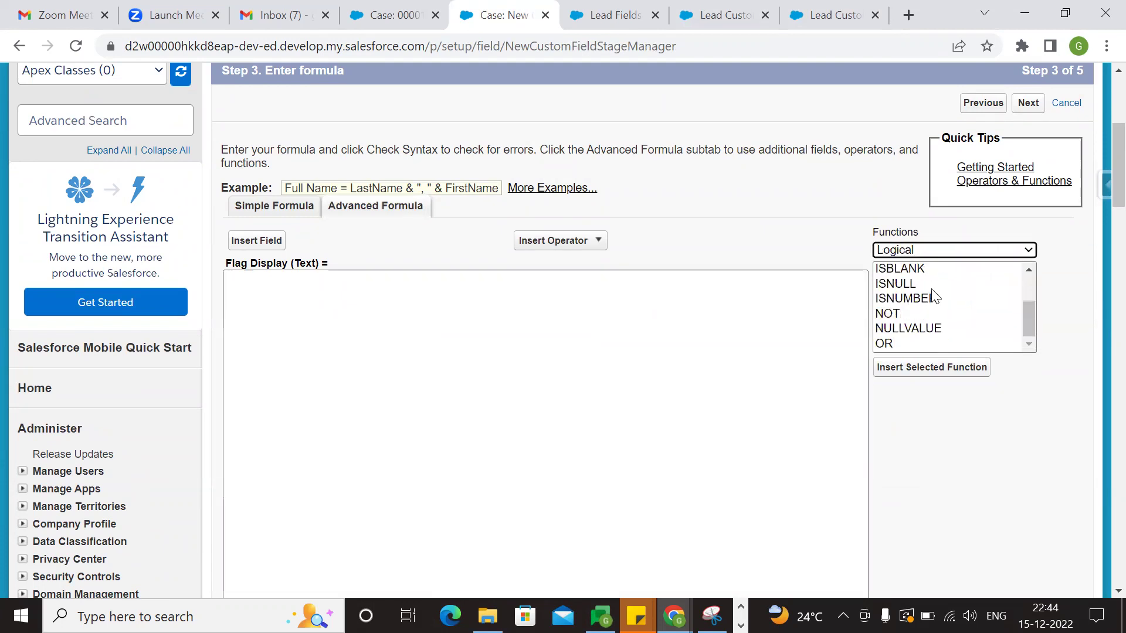
left_click_drag(1024, 324, 1026, 299)
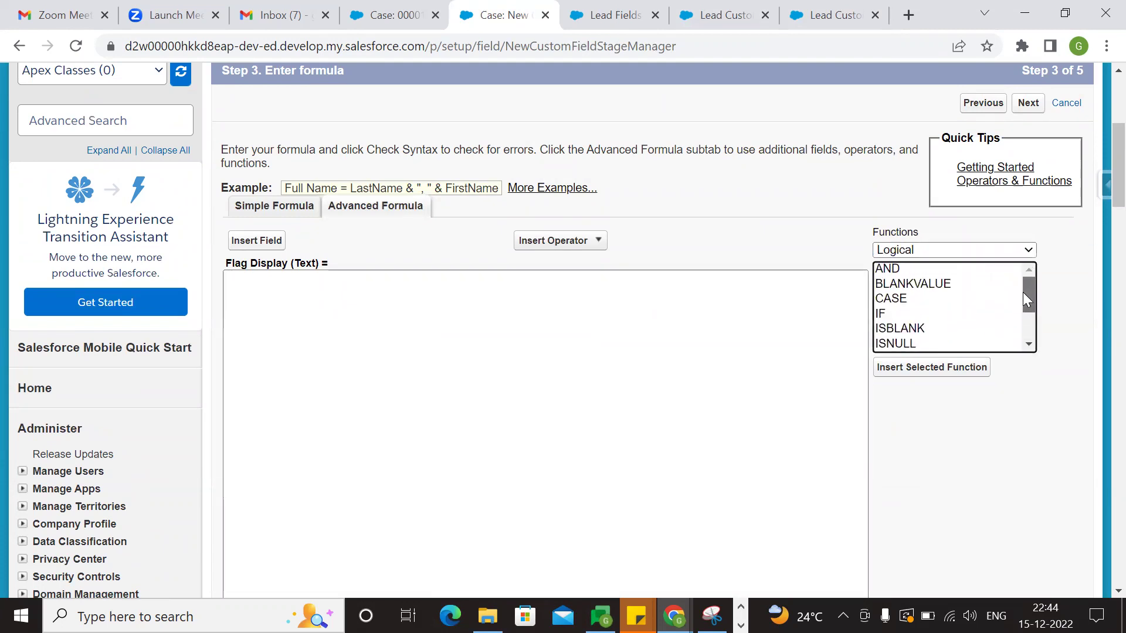
Step: Filter the functions to the Text category and insert ISPICKVAL into the Flag Display formula
left_click(935, 252)
left_click(921, 324)
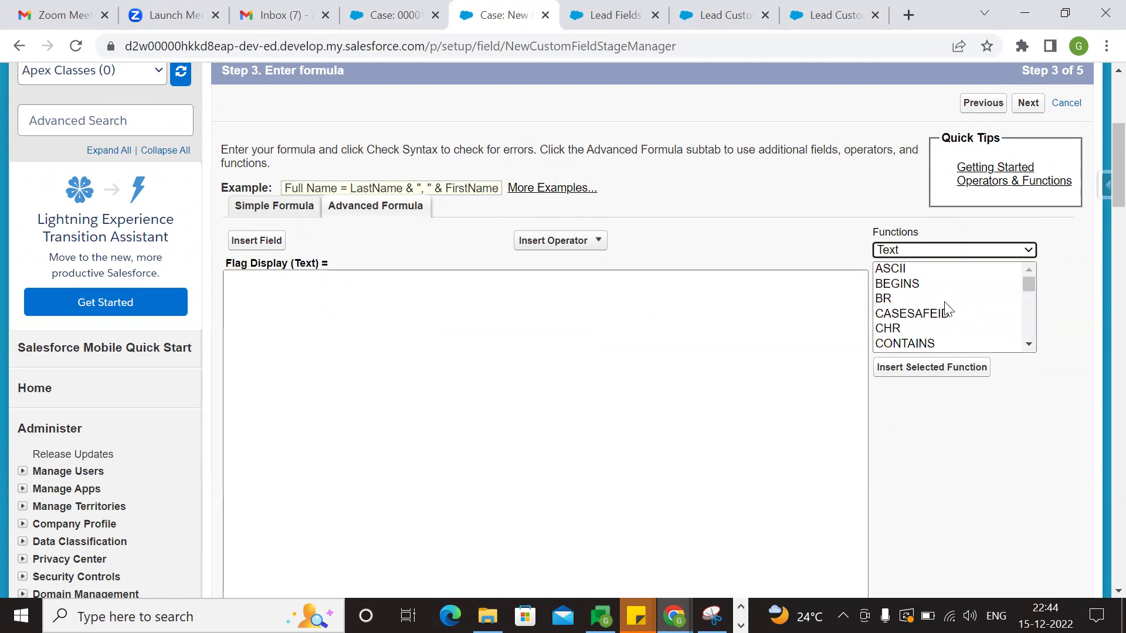
left_click(1030, 345)
left_click(1030, 346)
scroll(1029, 340, "down", 3)
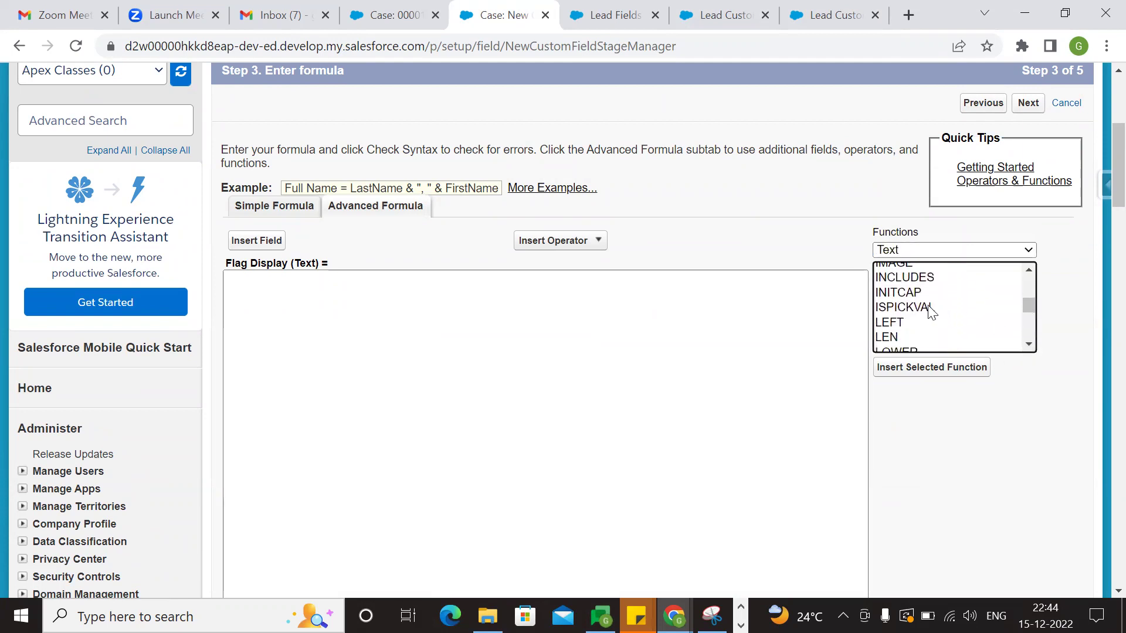
left_click(914, 307)
left_click(950, 368)
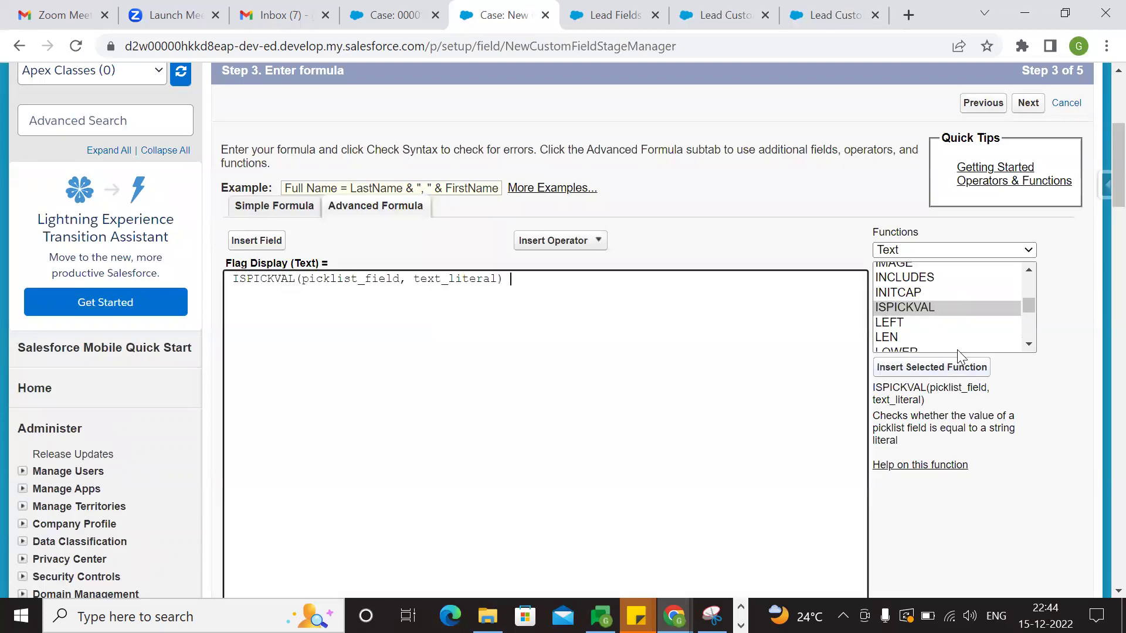
Step: Insert the IMAGE function after ISPICKVAL in the Flag Display formula
left_click(1035, 346)
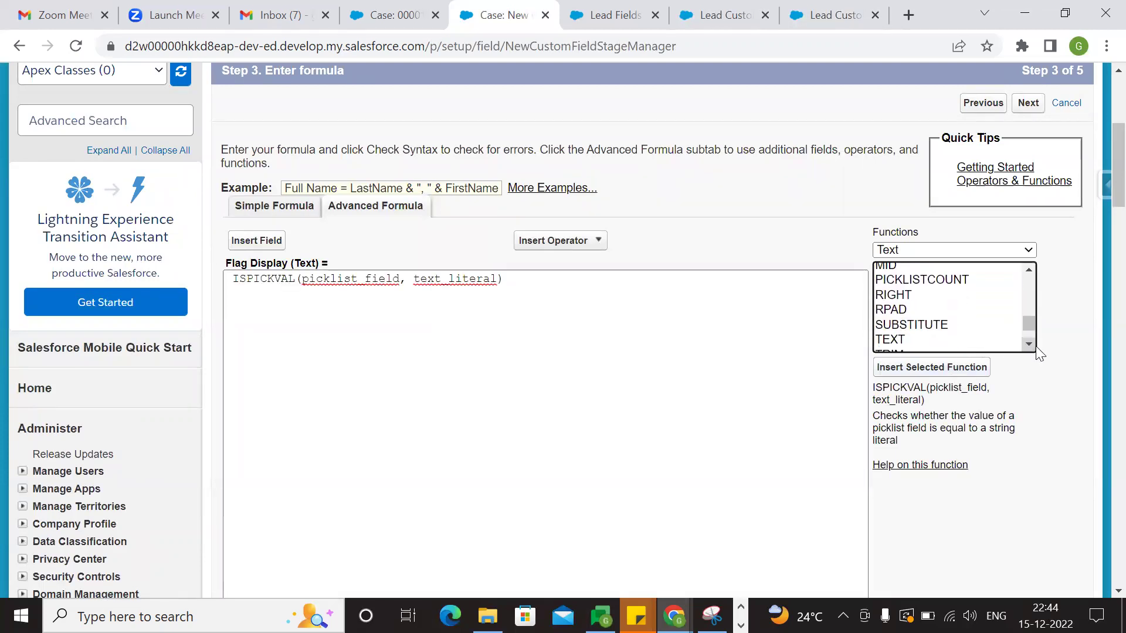
left_click_drag(1035, 344, 1030, 300)
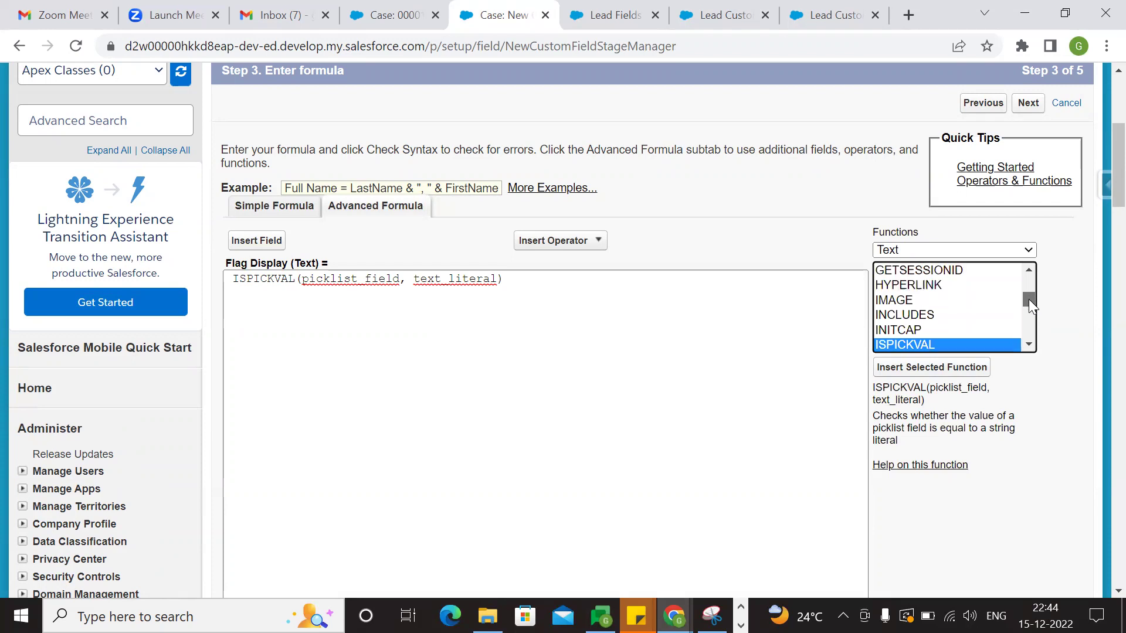
left_click(927, 307)
left_click(942, 370)
Step: Filter the functions to the Logical category and insert IF at the end of the Flag Display formula
left_click(1031, 346)
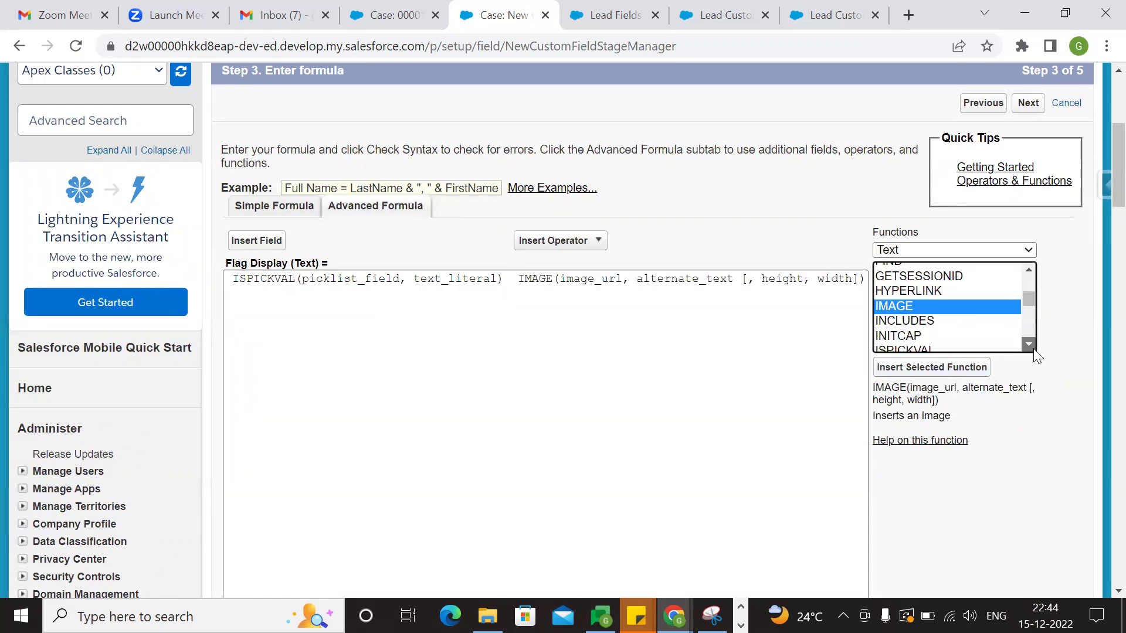
scroll(1026, 326, "down", 3)
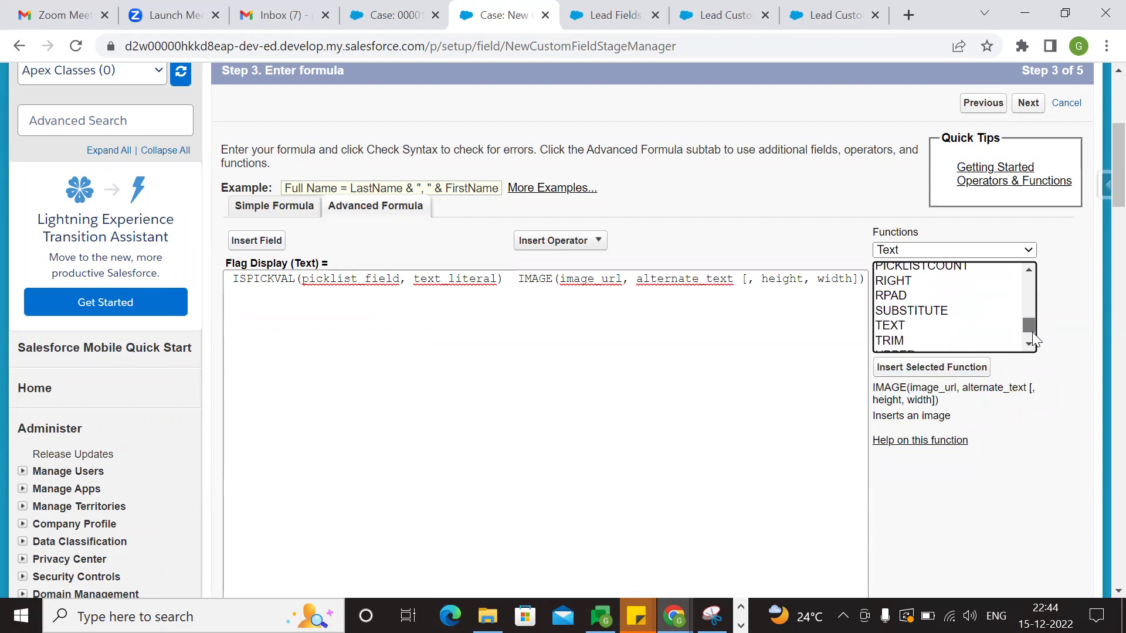
scroll(1031, 311, "up", 4)
left_click_drag(1030, 303, 996, 292)
left_click(955, 253)
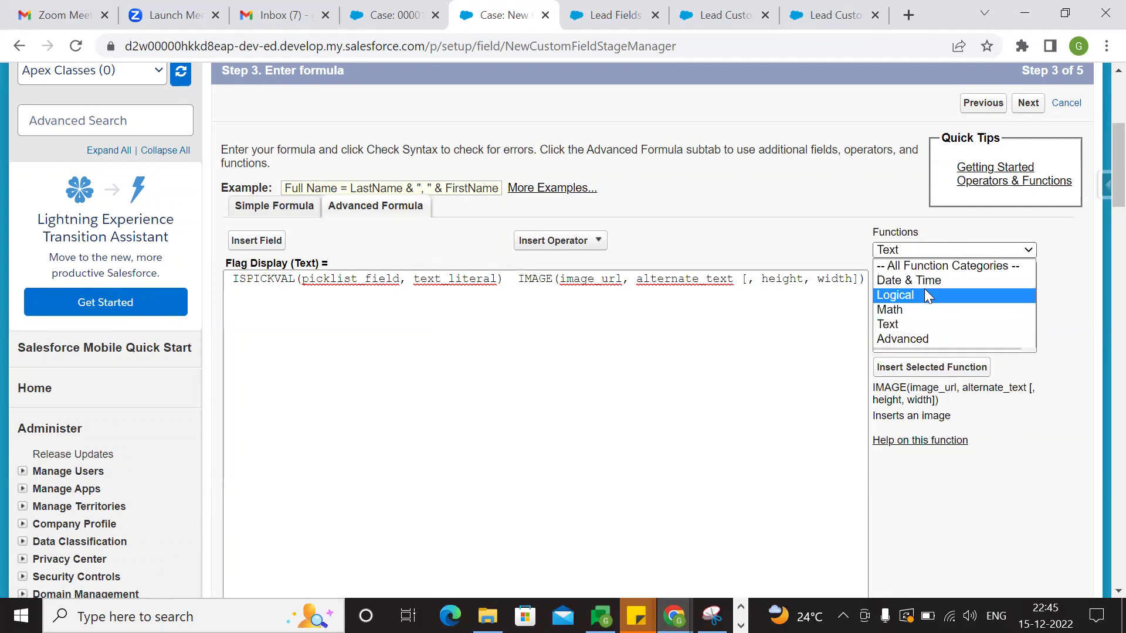
left_click(924, 292)
left_click_drag(1030, 327, 1026, 295)
left_click(915, 311)
left_click(904, 368)
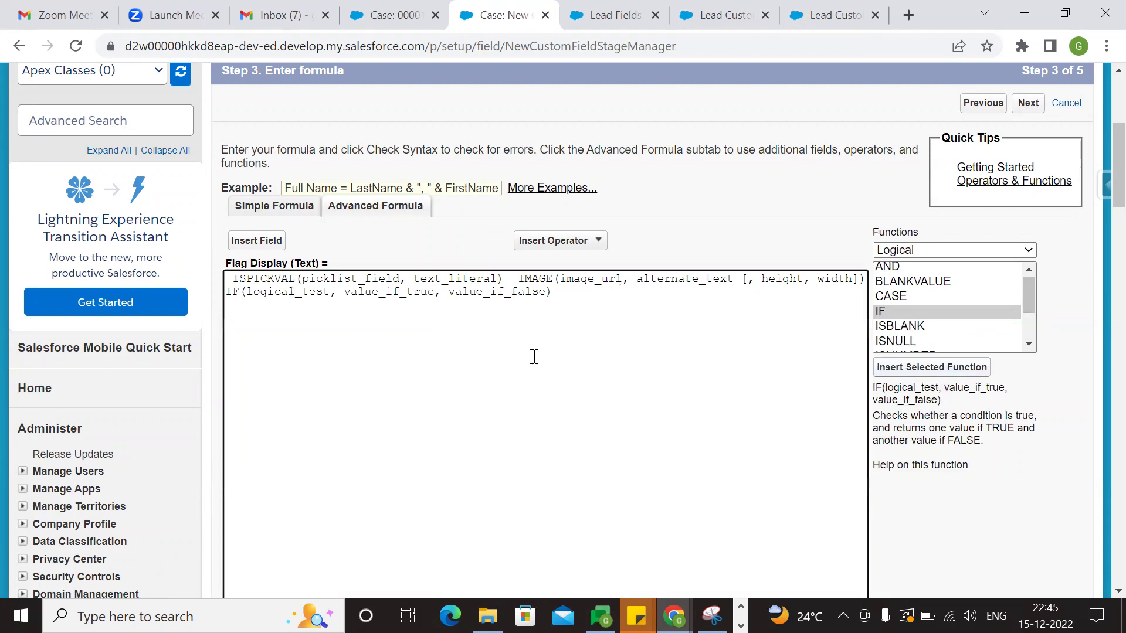
Step: Insert four line breaks before IMAGE to separate it from ISPICKVAL in the formula
left_click_drag(512, 280, 492, 281)
left_click(540, 308)
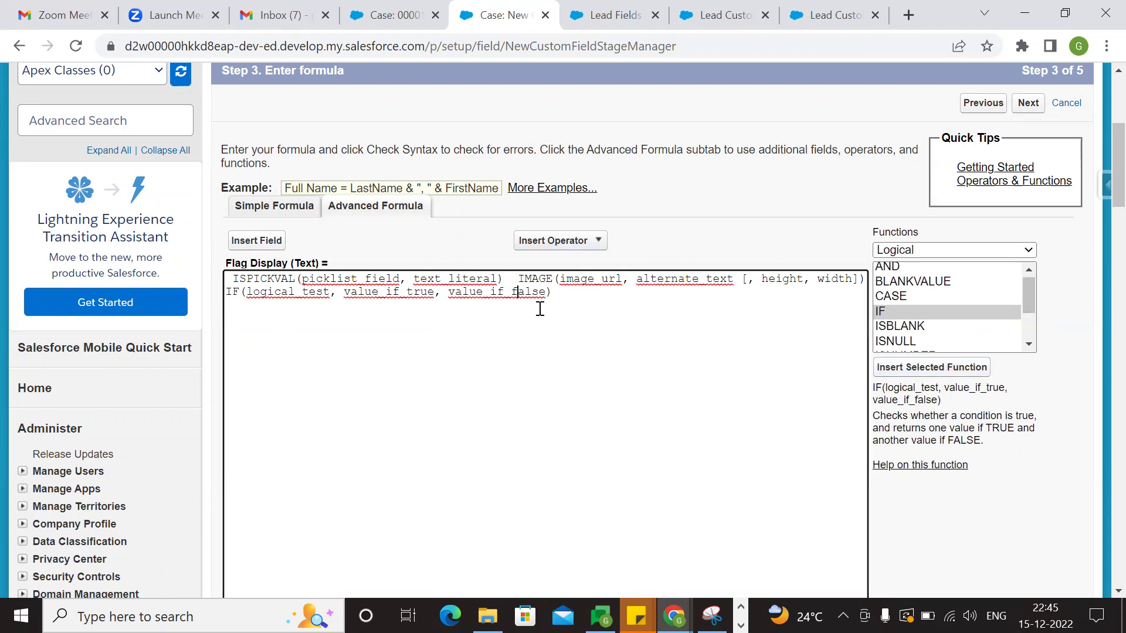
left_click(518, 280)
key("Return")
key("Return")
key("Return")
key("Return")
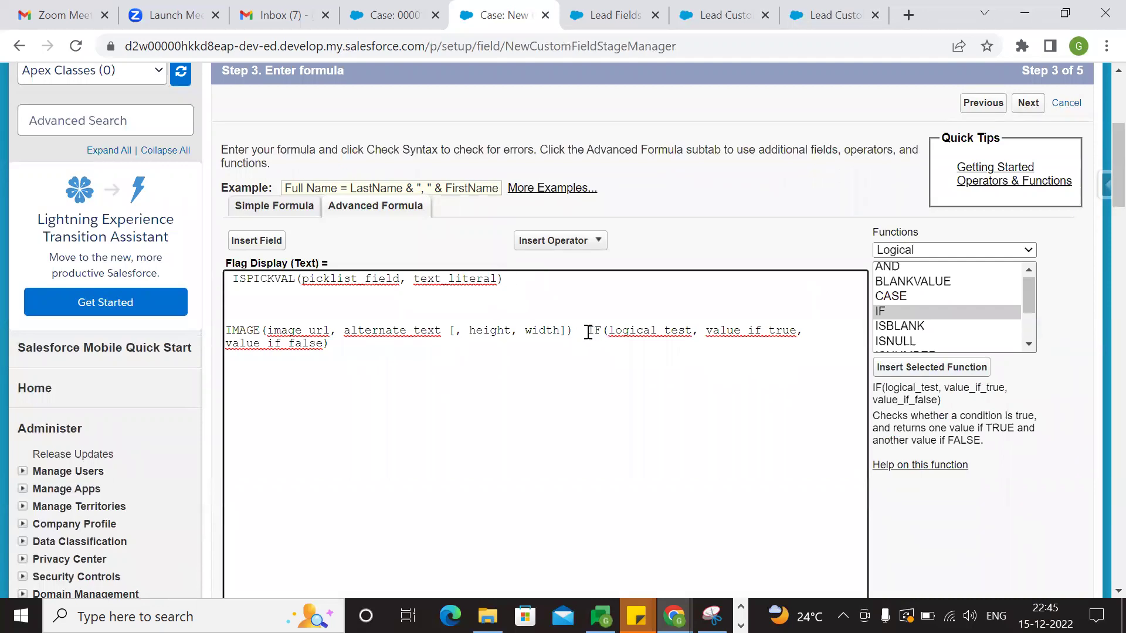
Step: Insert six line breaks before IF to separate it from IMAGE in the Flag Display formula
left_click(588, 333)
key("Return")
key("Return")
key("Return")
key("Return")
key("Return")
key("Return")
left_click(519, 279)
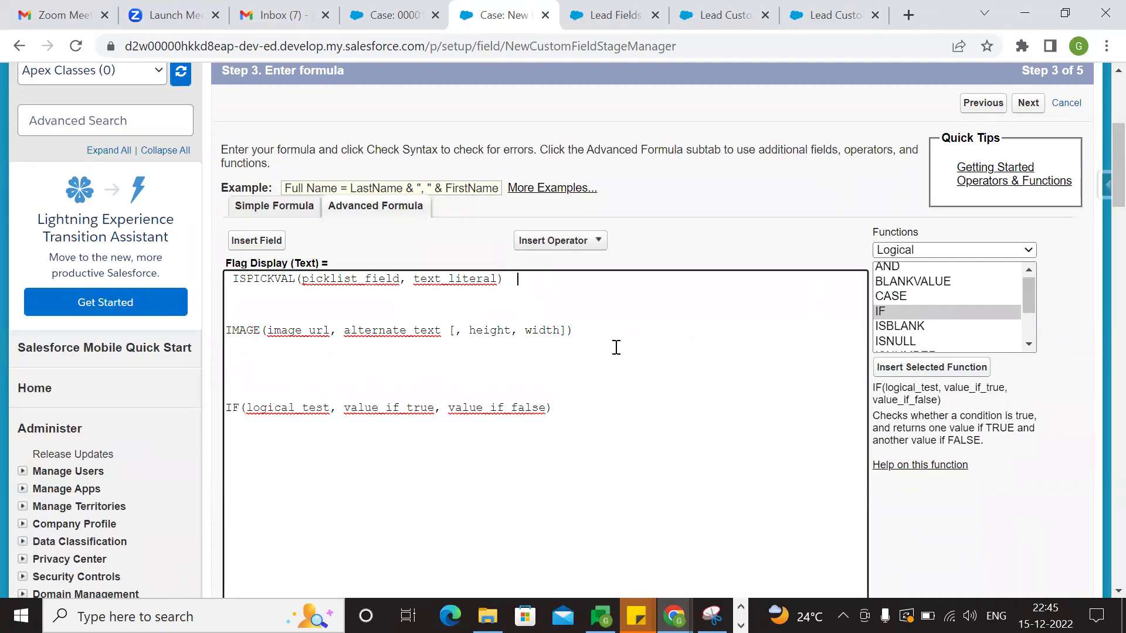
Step: Move the IMAGE function above ISPICKVAL in the formula, adding blank lines to separate them
left_click_drag(587, 331, 226, 329)
key("ctrl+c")
key("BackSpace")
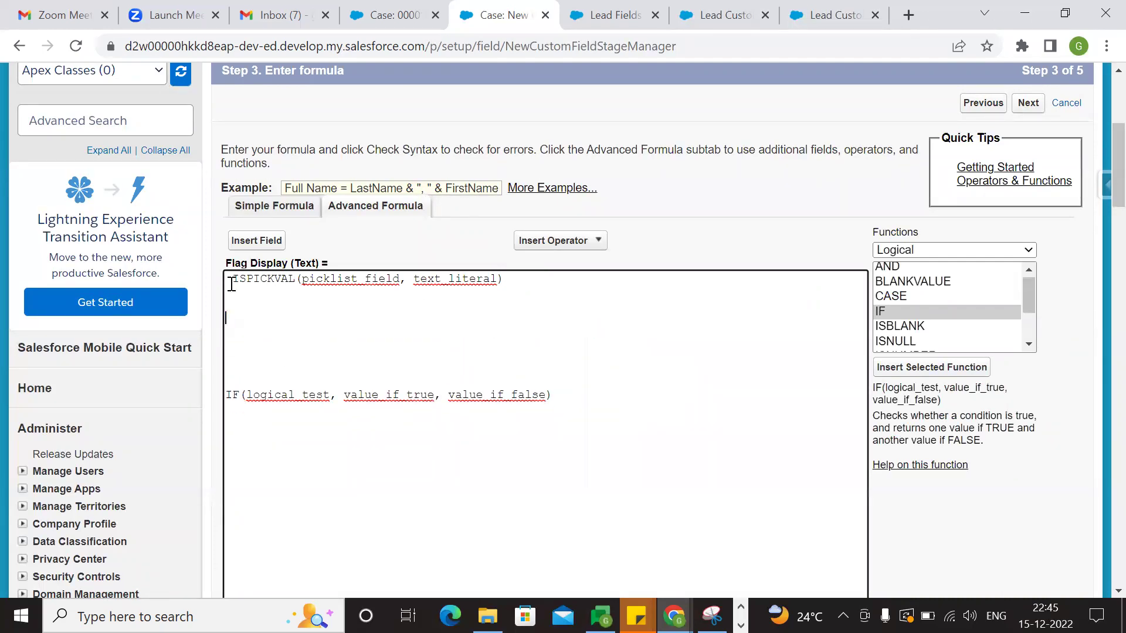
key("Return")
key("Return")
key("Return")
key("Return")
key("Return")
key("Return")
key("Return")
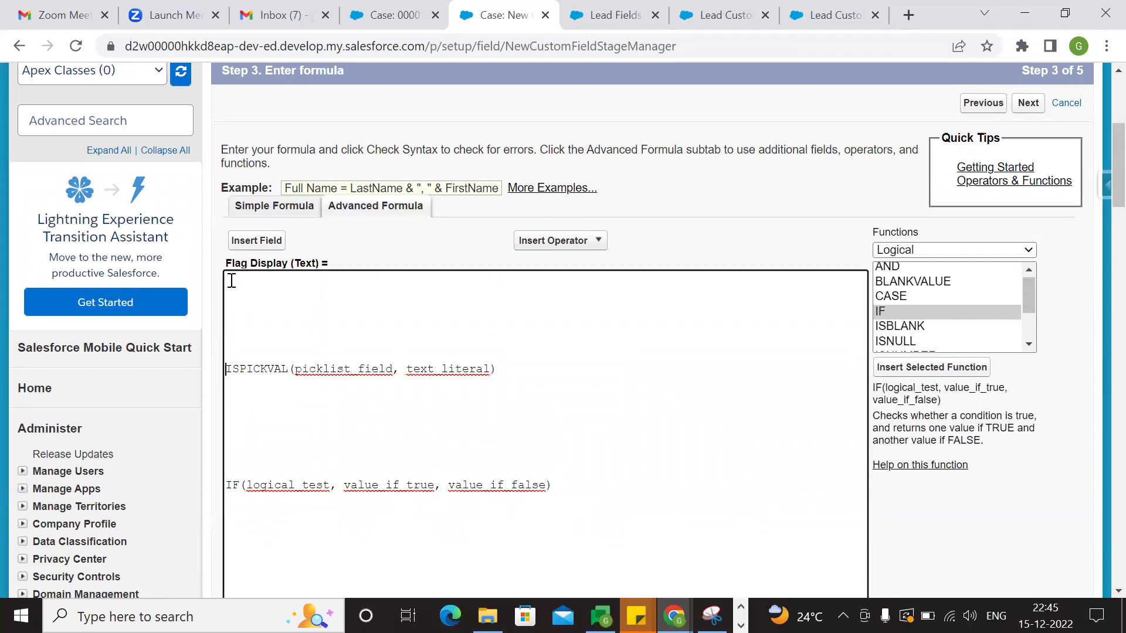
key("ctrl+v")
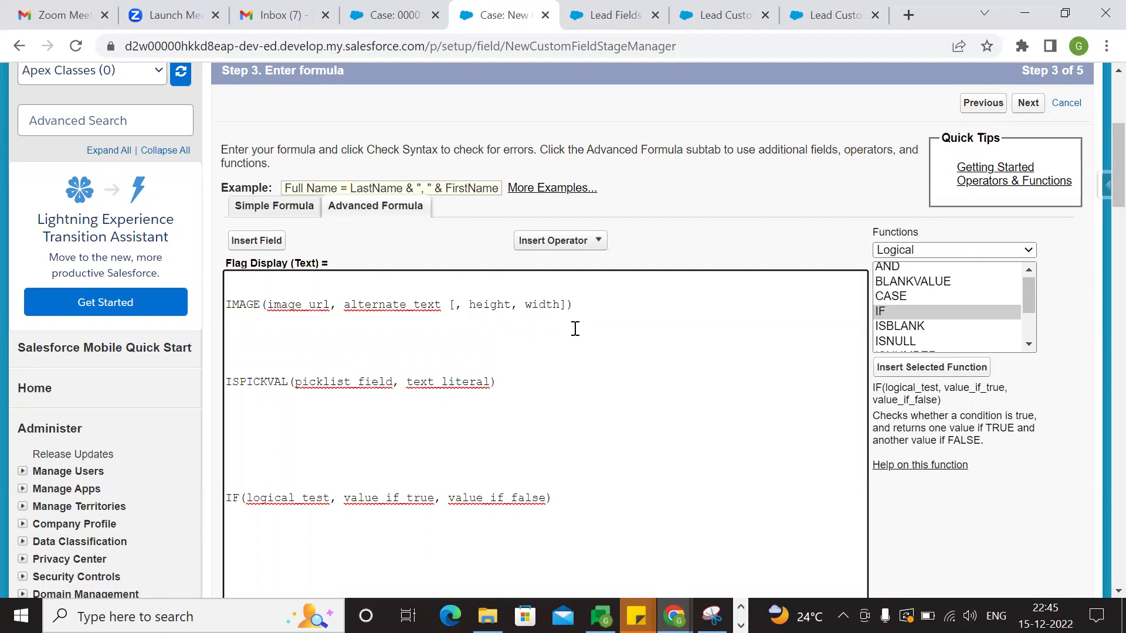
Step: Indent the ISPICKVAL line and insert three line breaks after the opening parenthesis of IMAGE
scroll(284, 340, "down", 1)
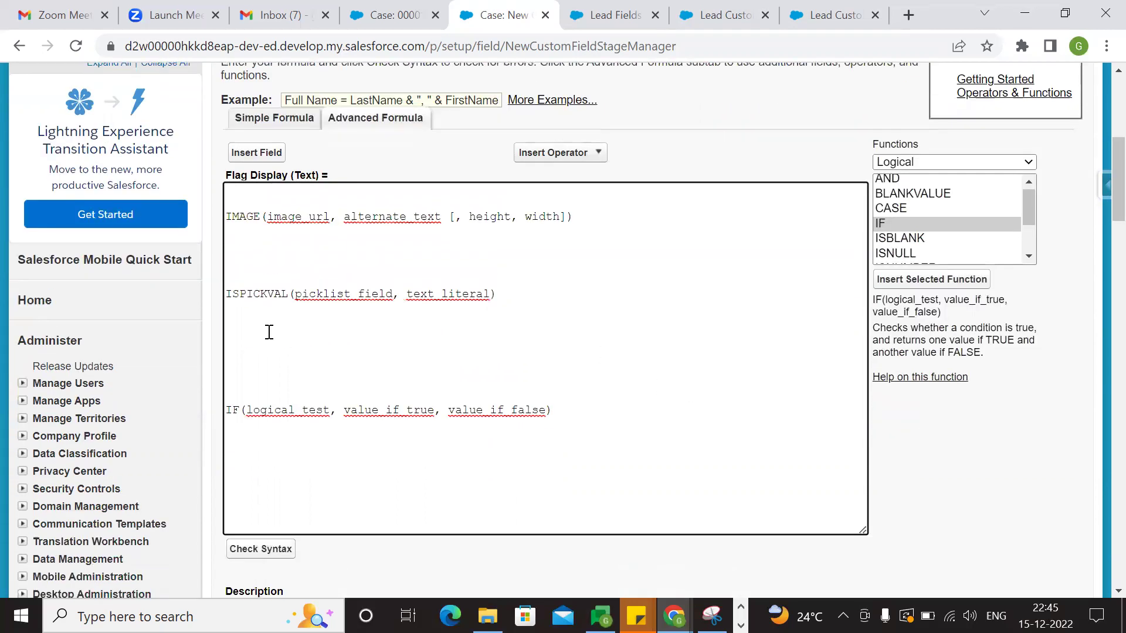
left_click(228, 295)
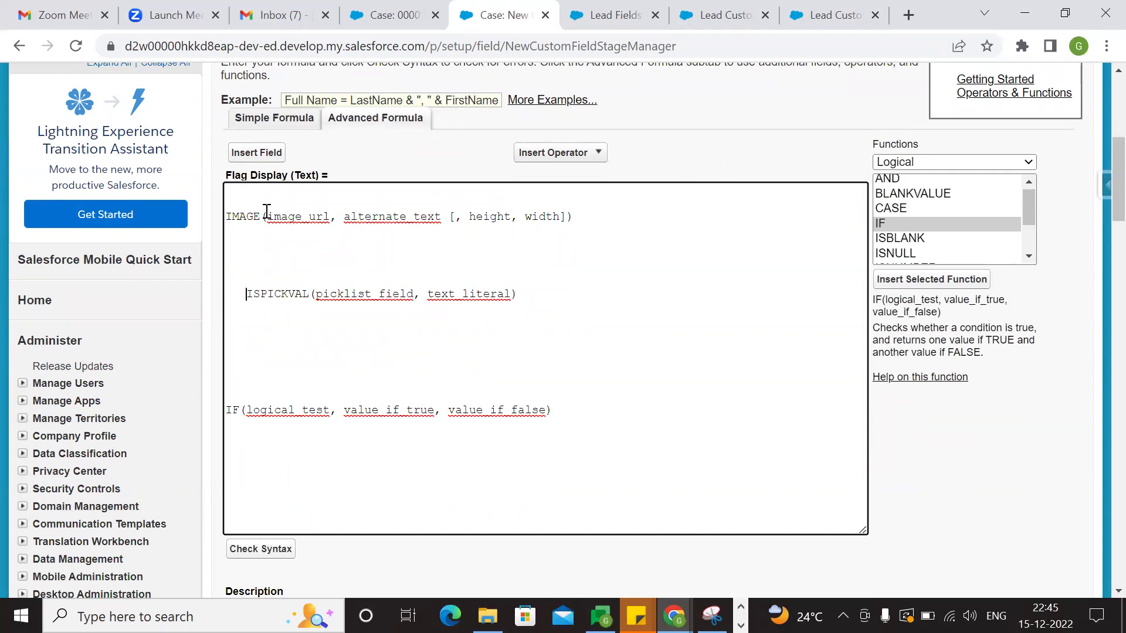
double_click(247, 214)
left_click(355, 267)
left_click(267, 216)
key("Return")
key("Return")
key("Return")
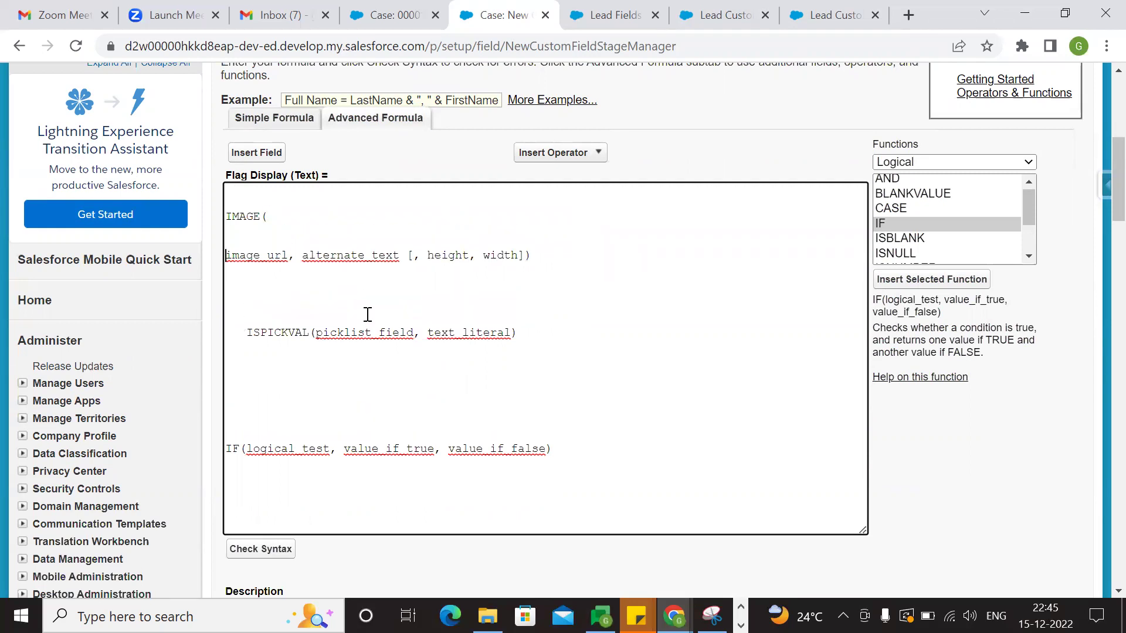
Step: Add "If(" on the line directly below "IMAGE(", with line breaks separating it from the image_url arguments
type("If")
key("BackSpace")
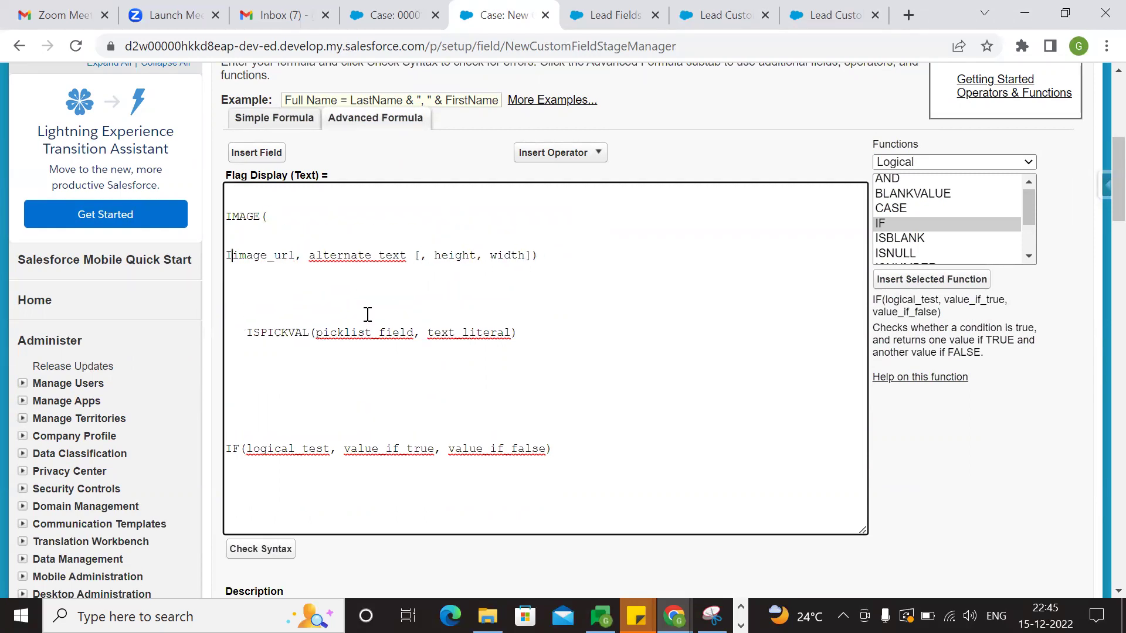
type("f")
key("BackSpace")
type("f")
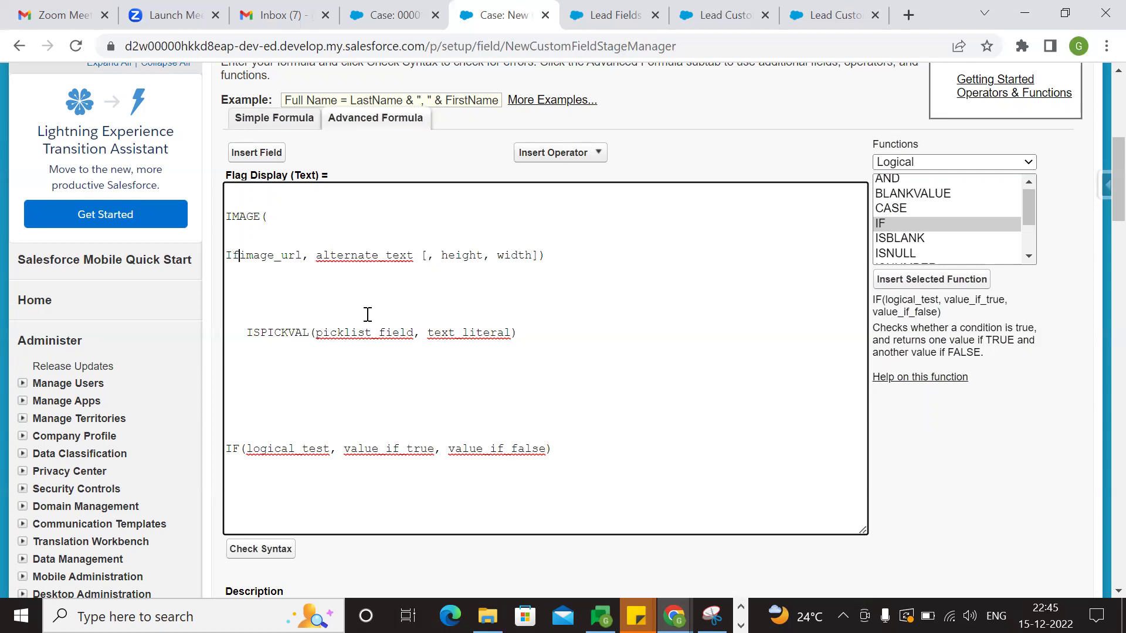
type("(")
key("Return")
key("Return")
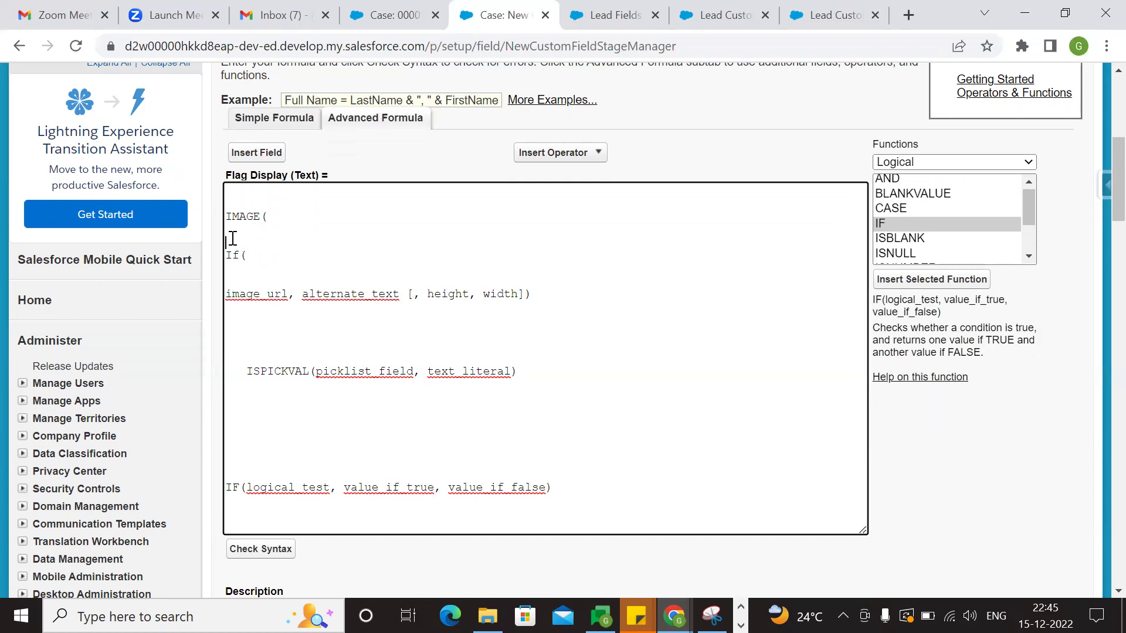
key("BackSpace")
key("BackSpace")
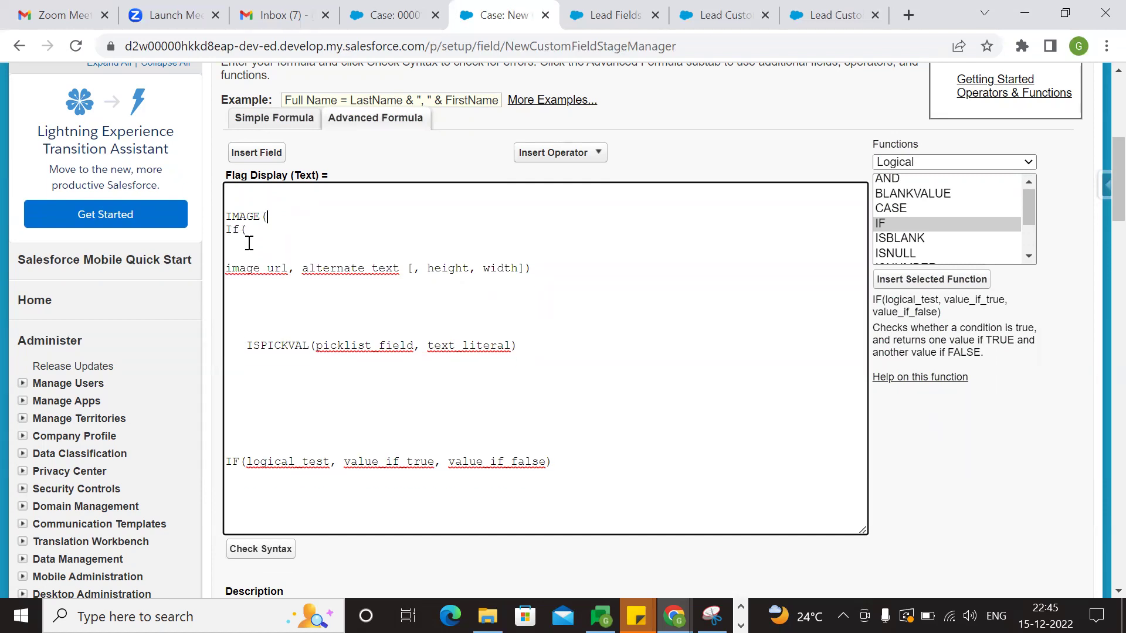
Step: Copy the ISPICKVAL function name onto an indented line below "If(" and open its parenthesis
left_click_drag(306, 347, 247, 347)
key("ctrl+c")
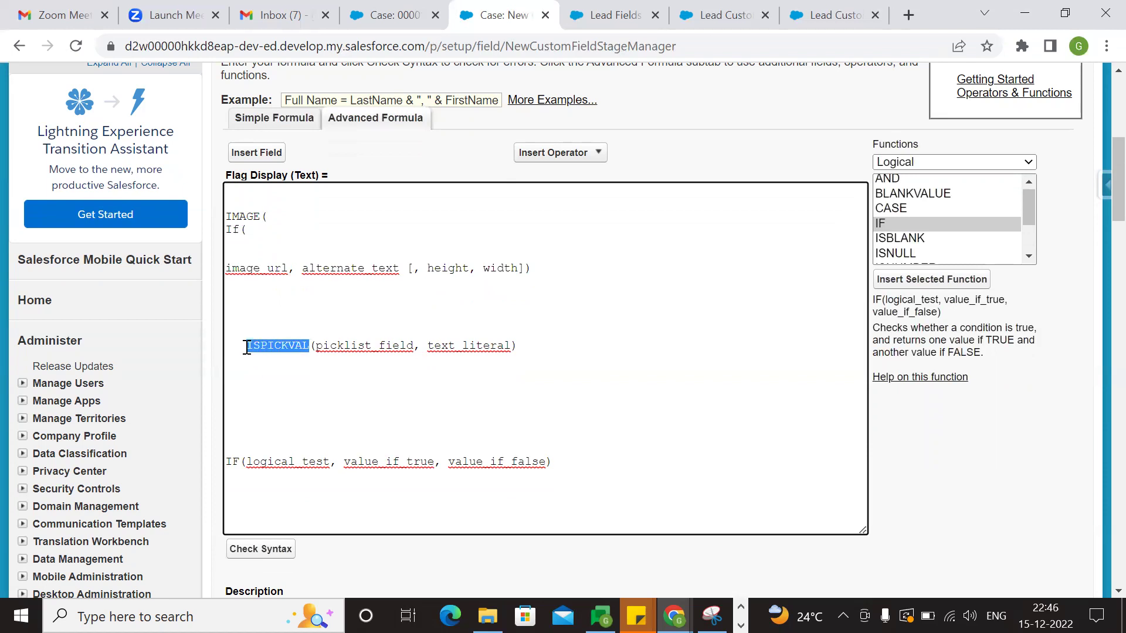
left_click(281, 235)
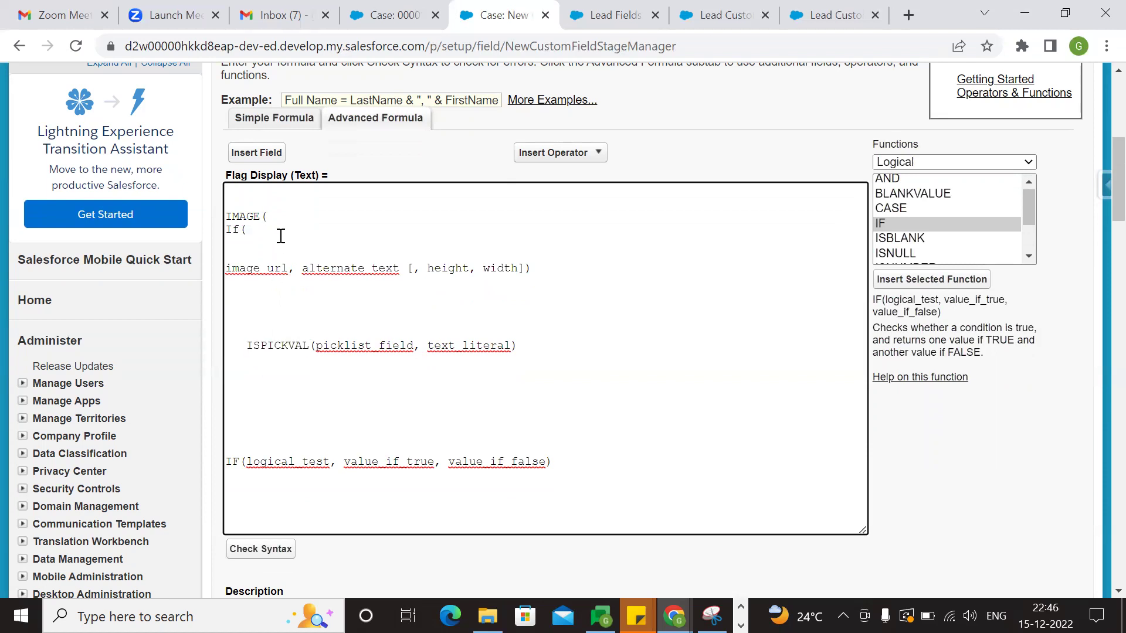
key("Return")
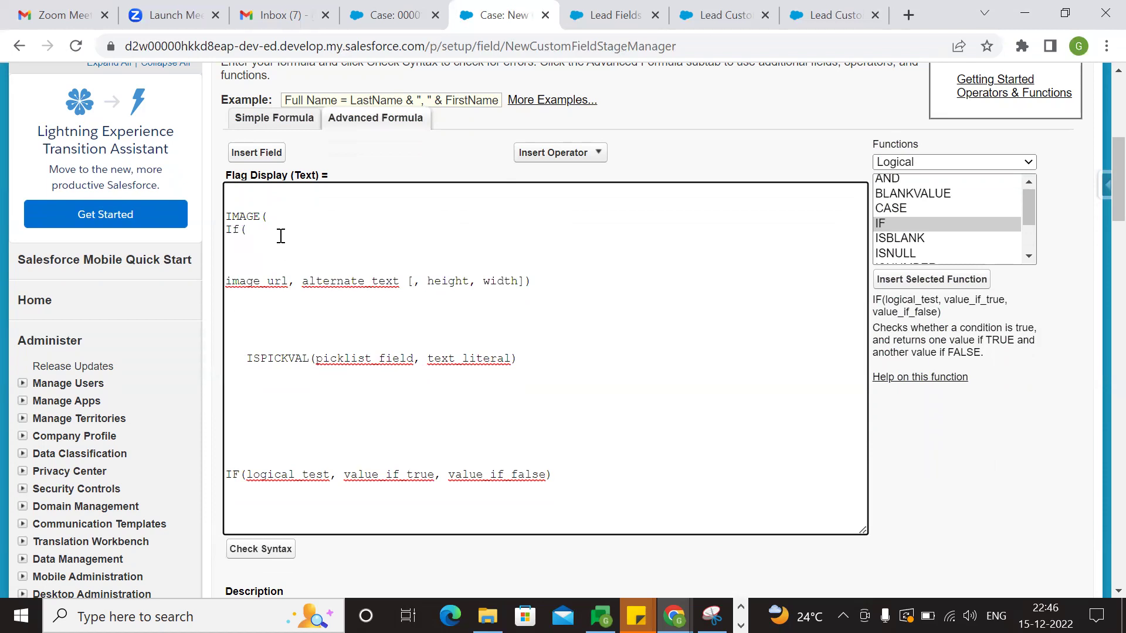
key("ctrl+v")
double_click(346, 362)
left_click(354, 384)
double_click(354, 358)
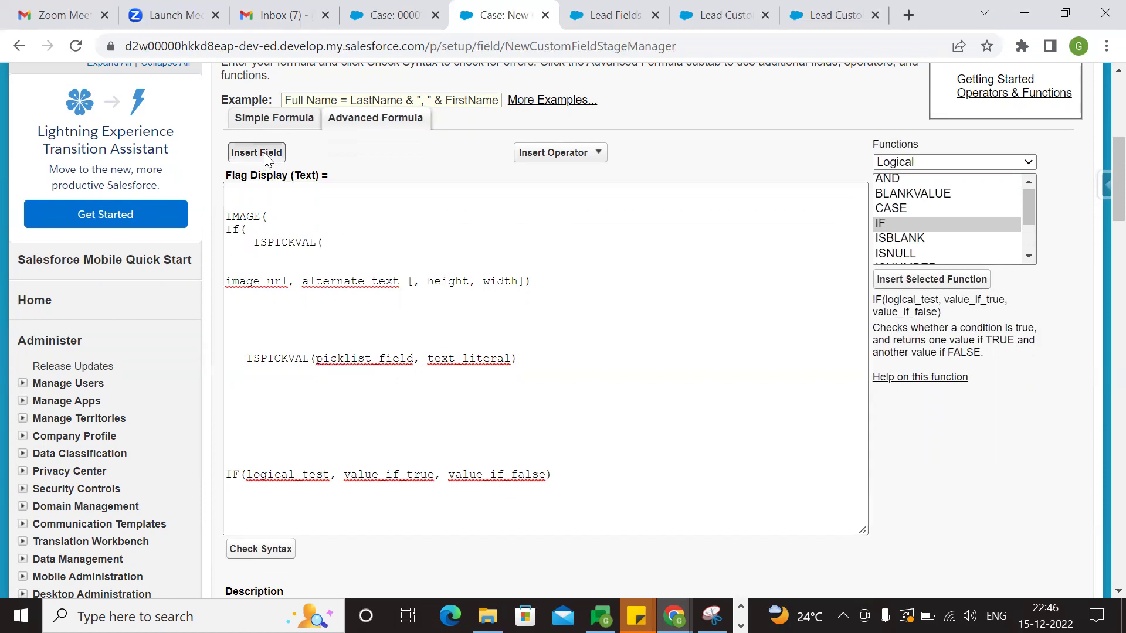
Step: Insert the Case Priority field as the first argument of the nested ISPICKVAL, followed by a comma
left_click(258, 154)
left_click_drag(548, 385, 547, 340)
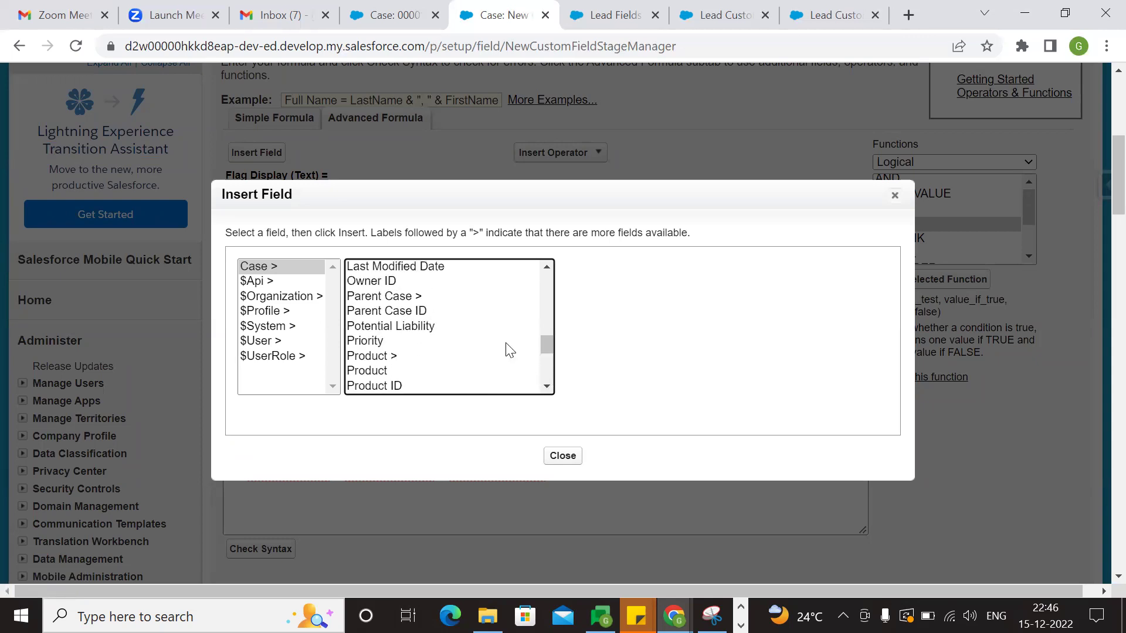
left_click(391, 338)
left_click(604, 364)
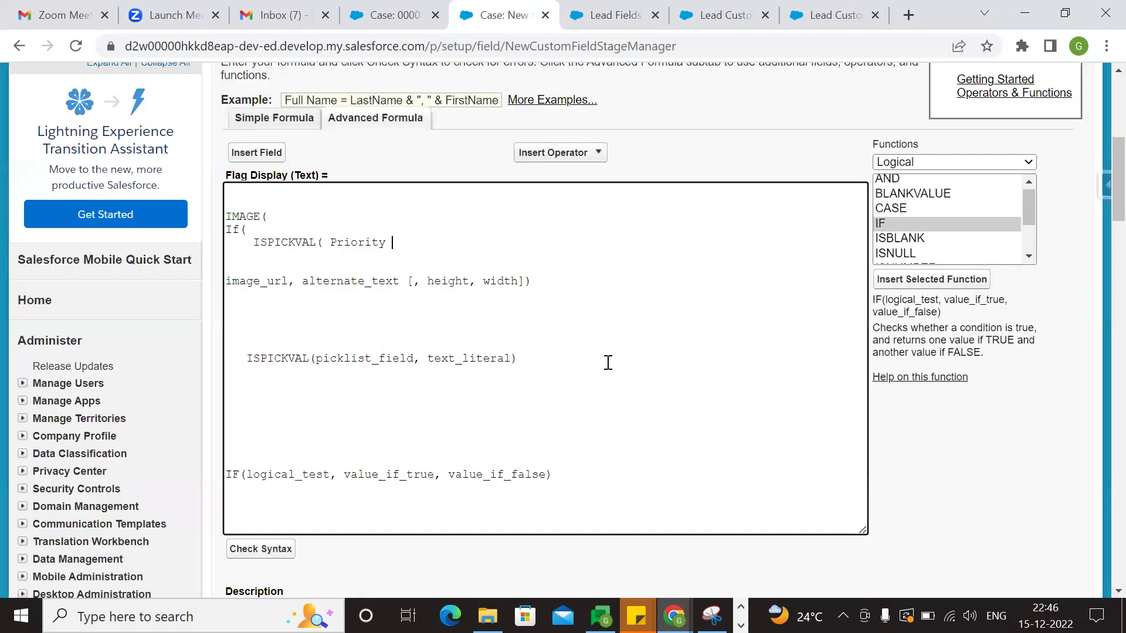
double_click(363, 242)
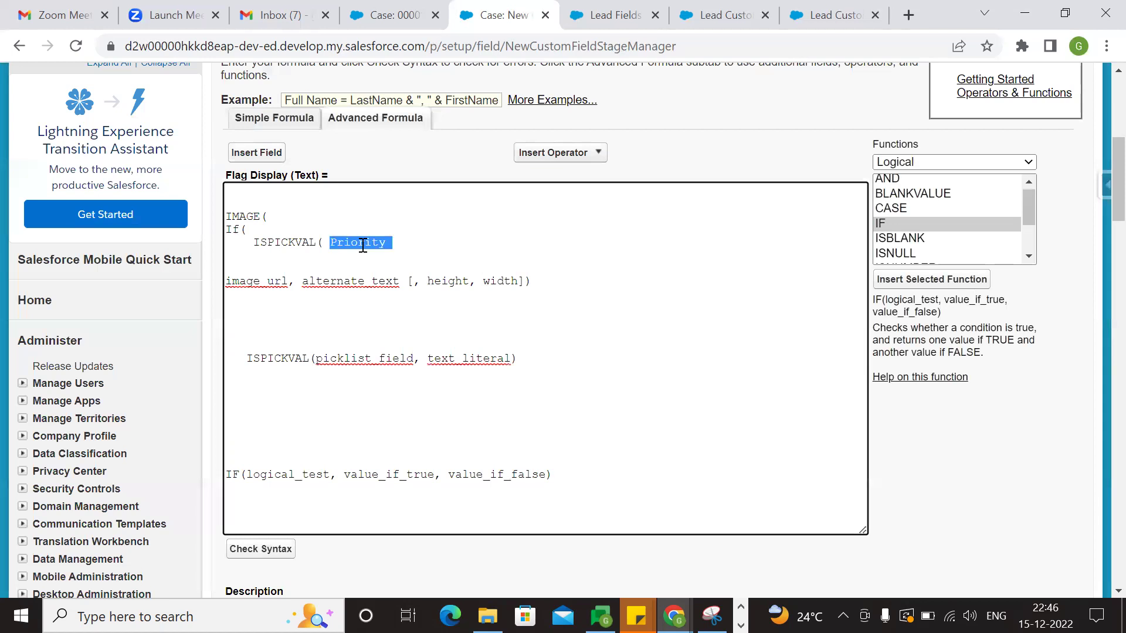
left_click(408, 245)
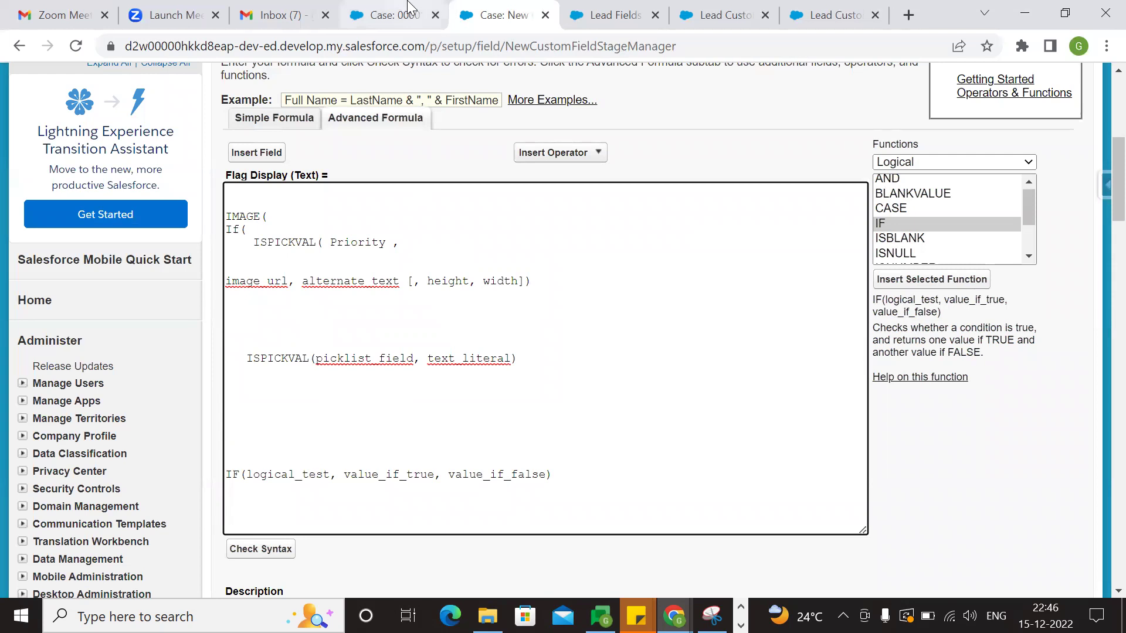
Step: Check the Priority value on the case record and enter "low" as the second argument of ISPICKVAL
left_click(393, 15)
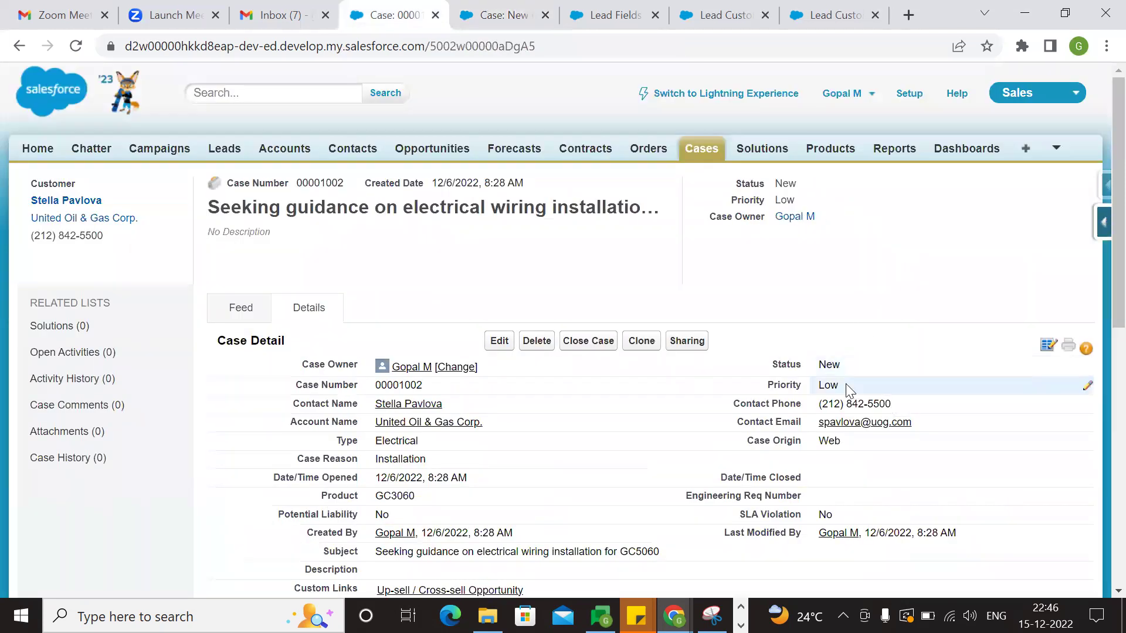
double_click(829, 386)
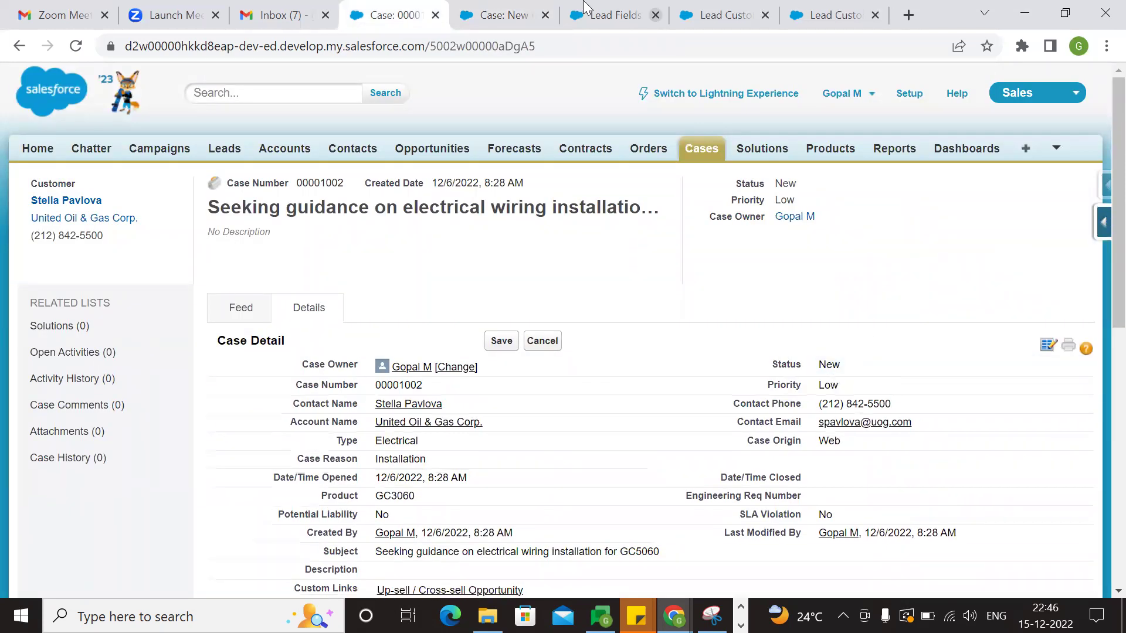
left_click(502, 14)
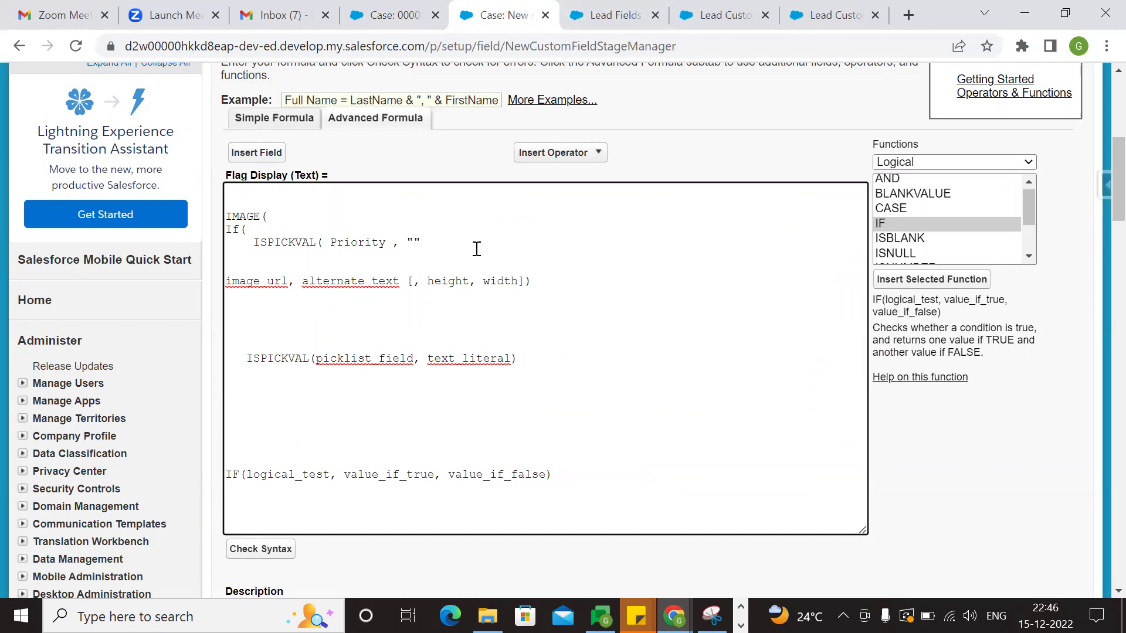
left_click(393, 15)
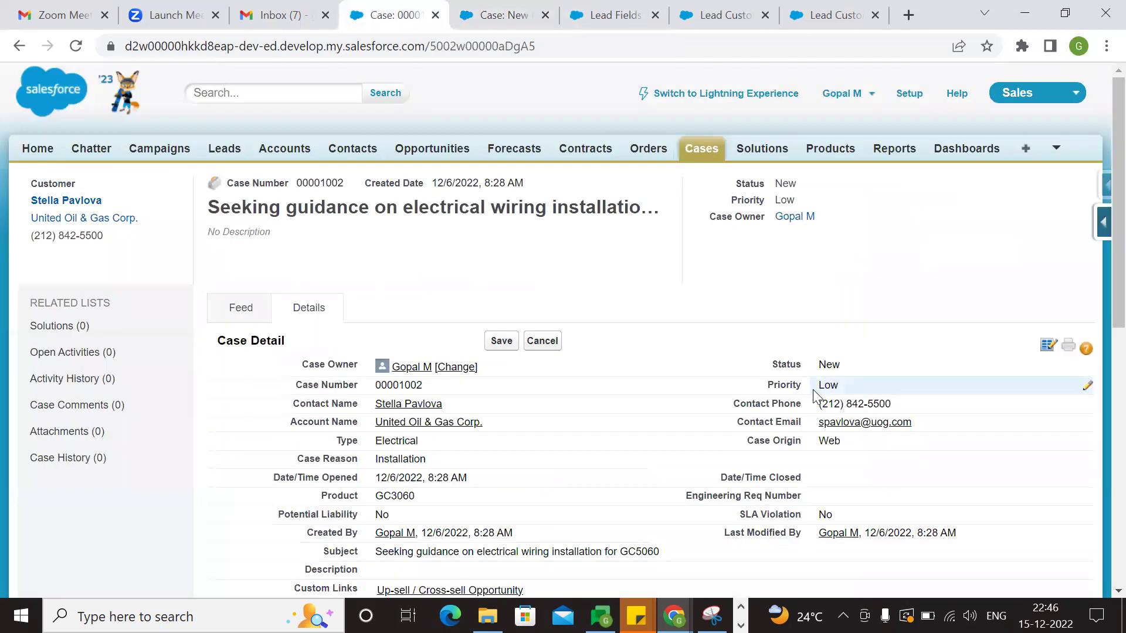
left_click_drag(837, 386, 818, 389)
left_click(503, 13)
type("low")
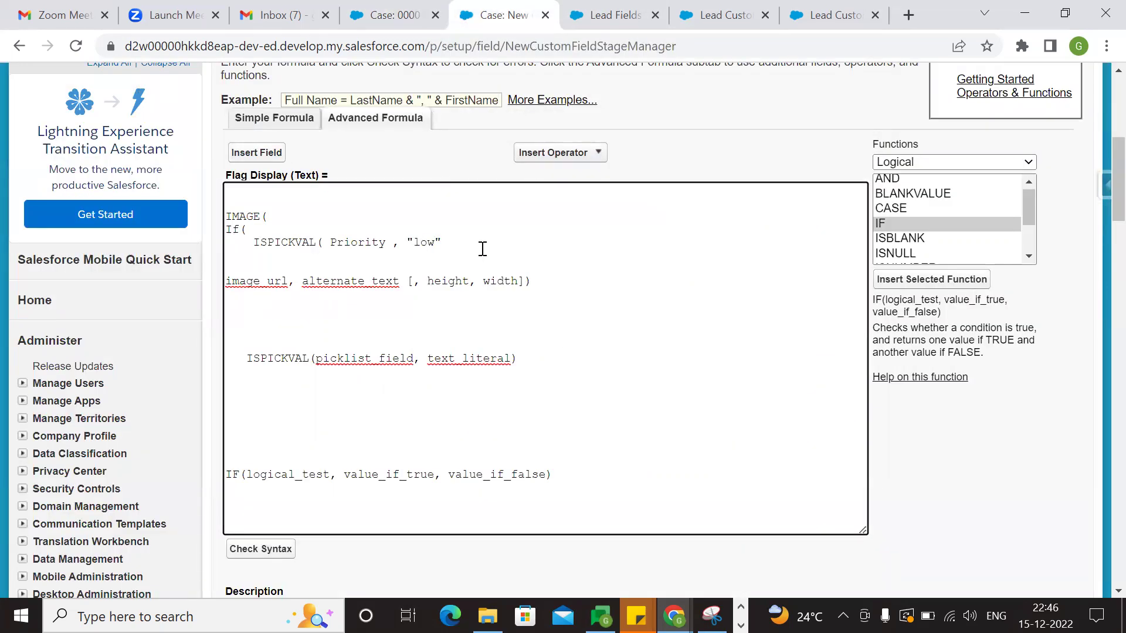
Step: Close the ISPICKVAL condition with a parenthesis and add a comma after it
key("Up")
left_click(474, 242)
type(")")
left_click_drag(460, 242, 253, 240)
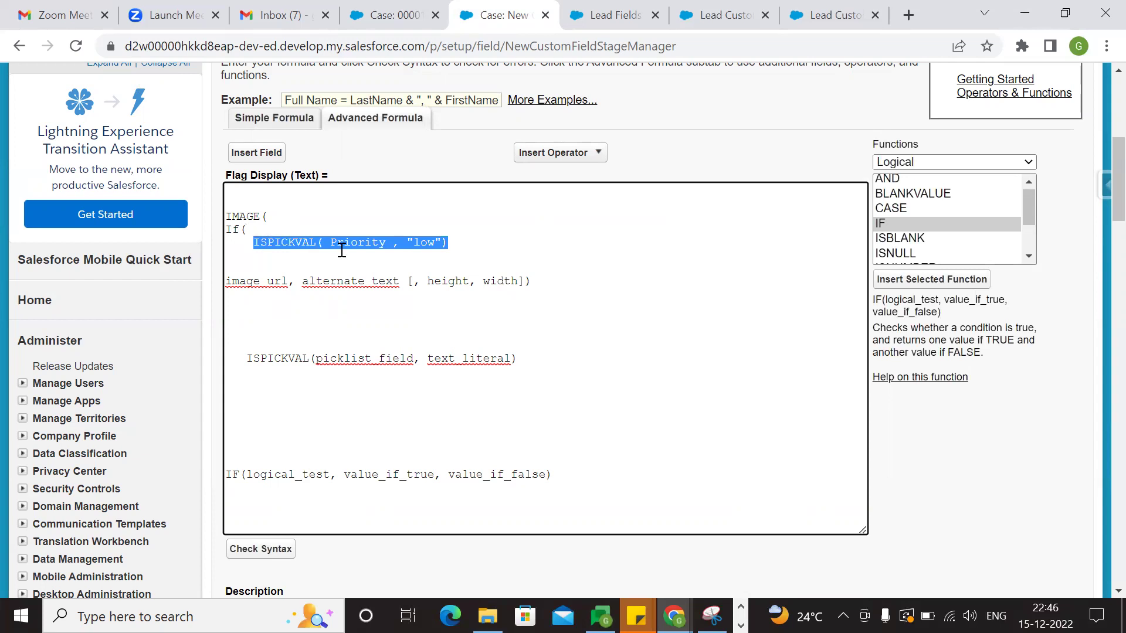
left_click(258, 234)
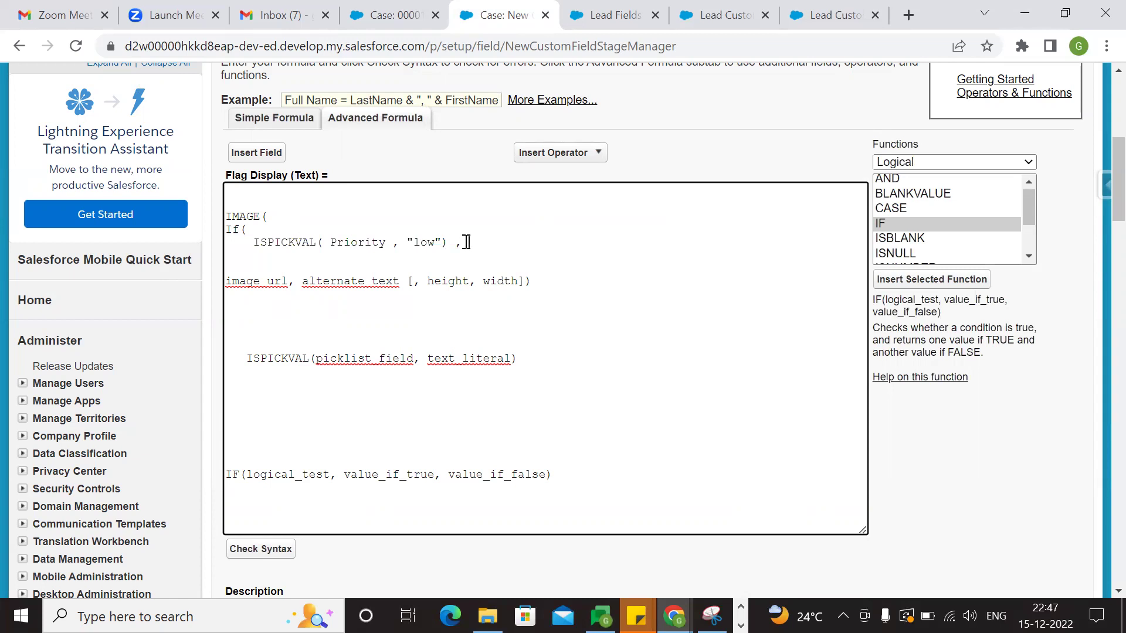
Step: Copy the opening quote and path "/img/samples/" from the lead custom field's formula and paste it after the low-priority condition
left_click(832, 15)
scroll(671, 451, "down", 1)
scroll(671, 452, "down", 2)
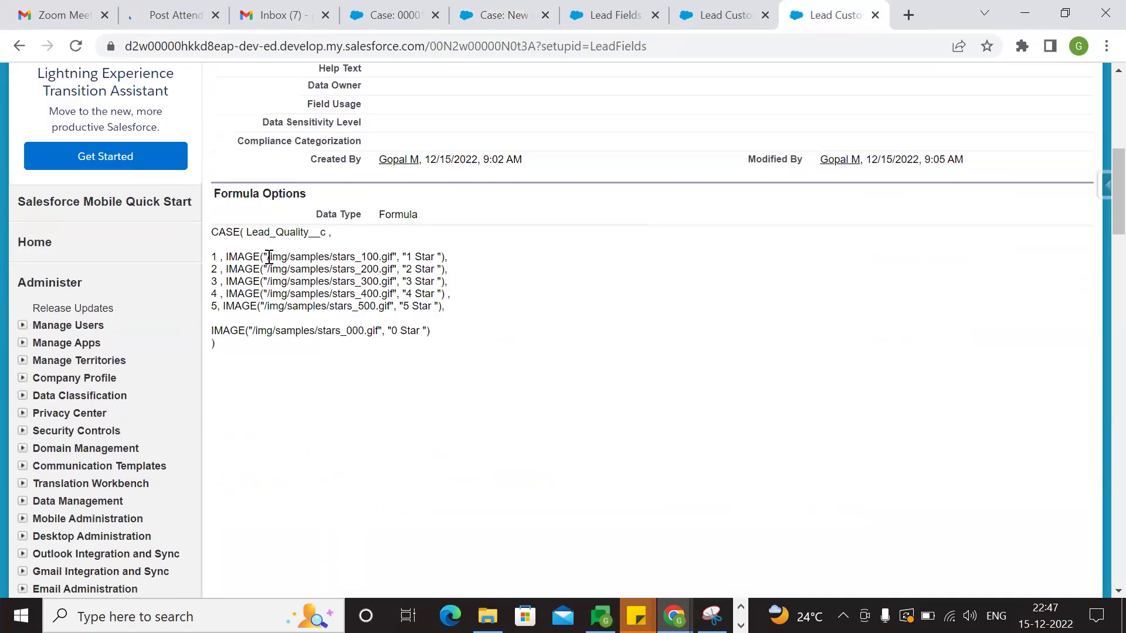
left_click_drag(264, 258, 334, 256)
double_click(352, 256)
left_click(352, 256)
triple_click(352, 257)
left_click(340, 256)
left_click_drag(263, 256, 333, 254)
key("ctrl+c")
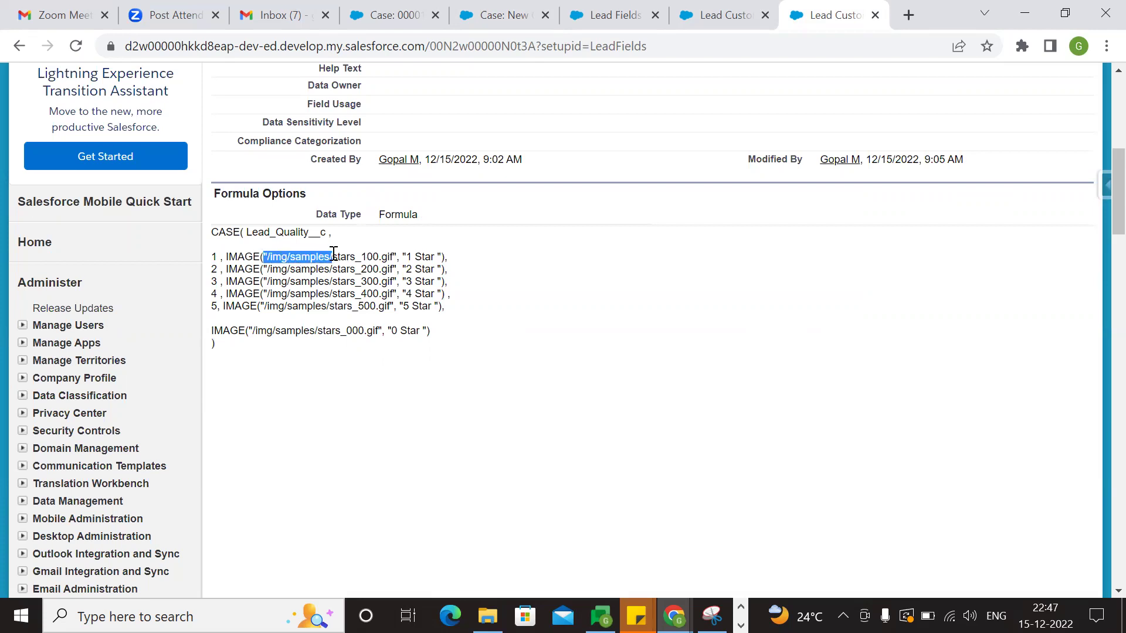
left_click(502, 13)
key("ctrl+v")
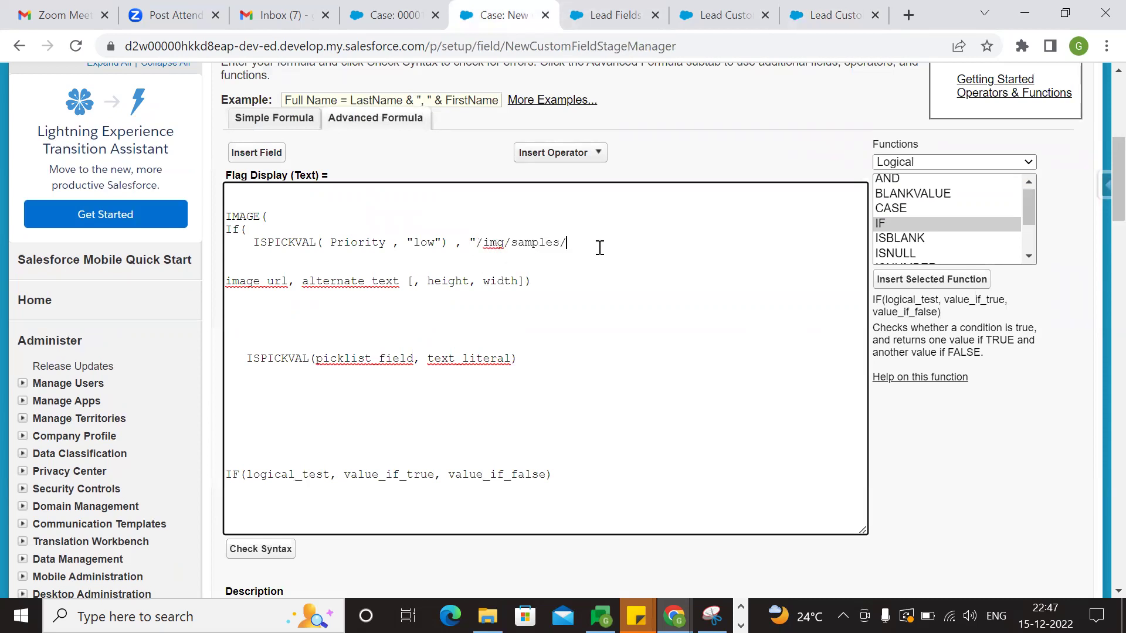
Step: Complete the image path with flag_green.gif, a closing quote and a comma, followed by two line breaks
type("flag_green.gif)")
key("BackSpace")
type("\"")
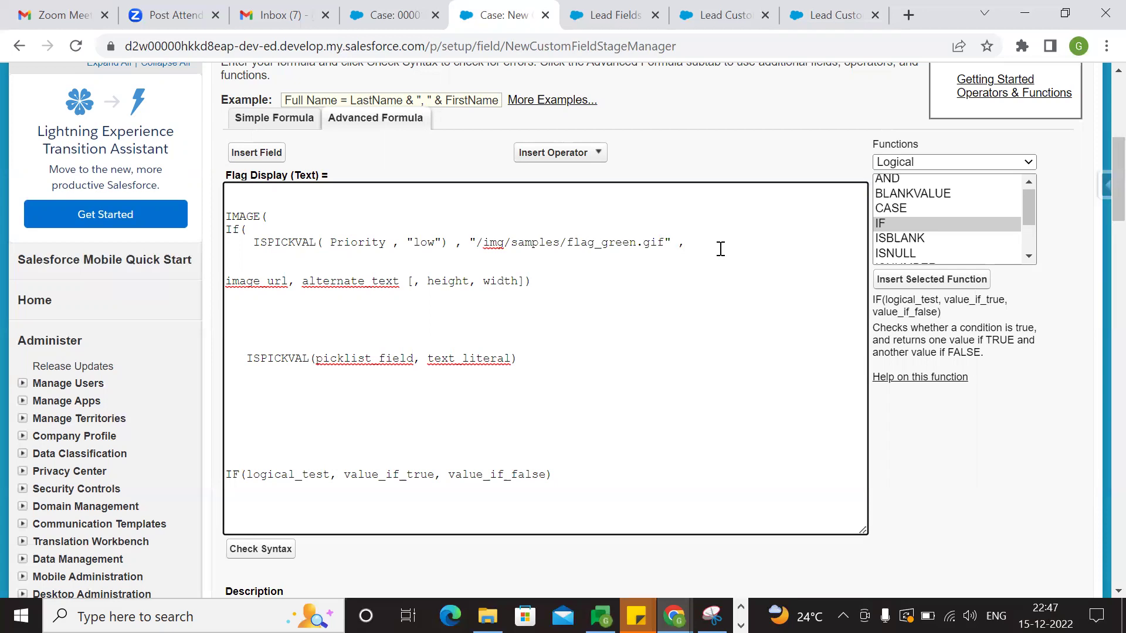
key("Return")
key("Return")
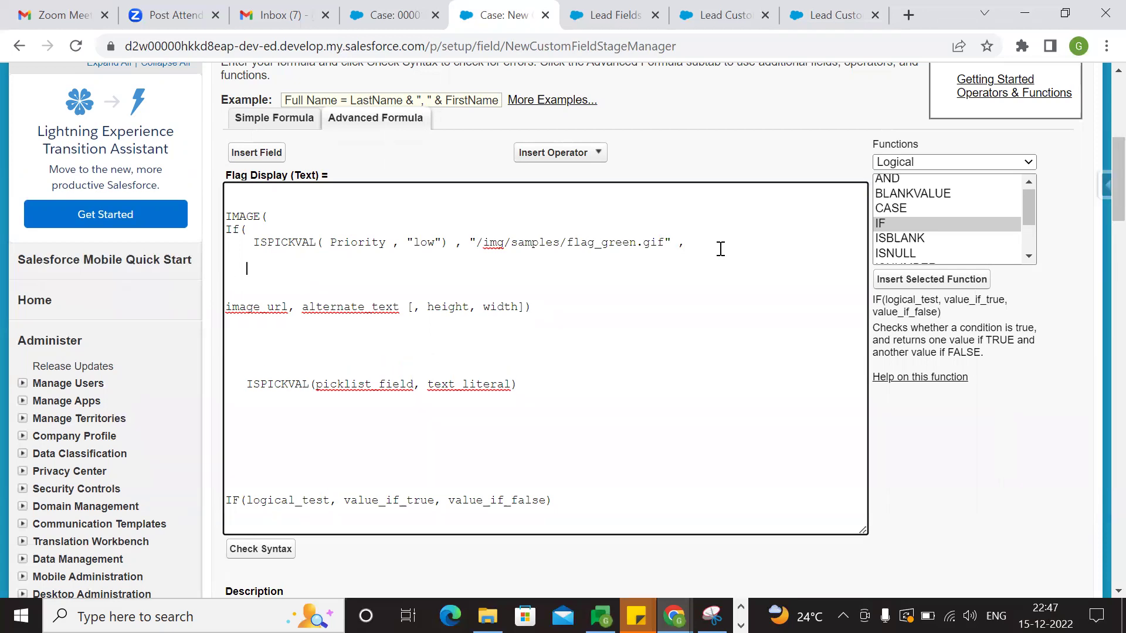
left_click_drag(253, 242, 685, 242)
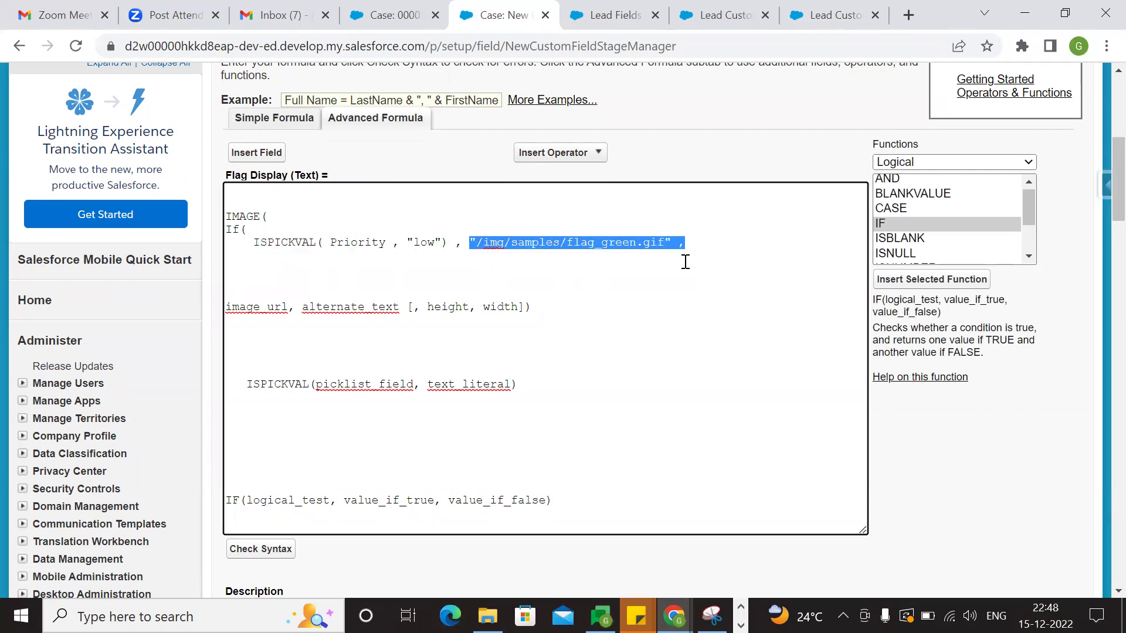
left_click(694, 284)
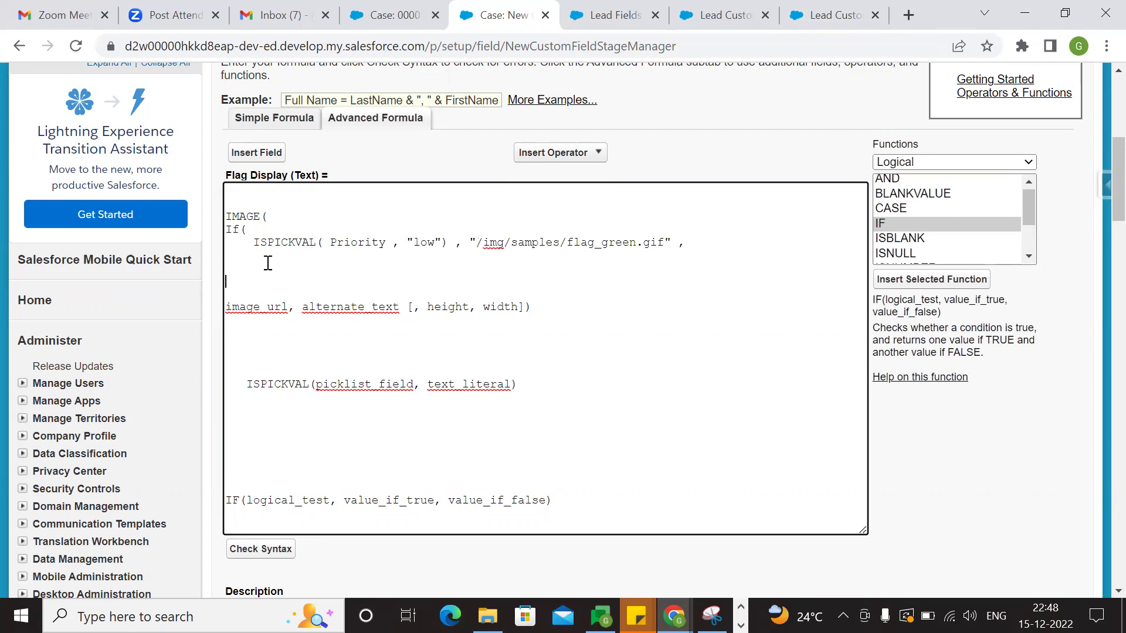
Step: Copy "If(" and the ISPICKVAL Priority condition to a new line below as a nested IF
left_click_drag(249, 230, 225, 230)
key("ctrl+c")
left_click(264, 268)
key("ctrl+v")
left_click_drag(246, 242, 451, 243)
key("ctrl+c")
left_click(323, 270)
key("ctrl+v")
Step: Clear "low" from the nested ISPICKVAL condition, and set the open case record's Priority to Medium and save it
double_click(445, 268)
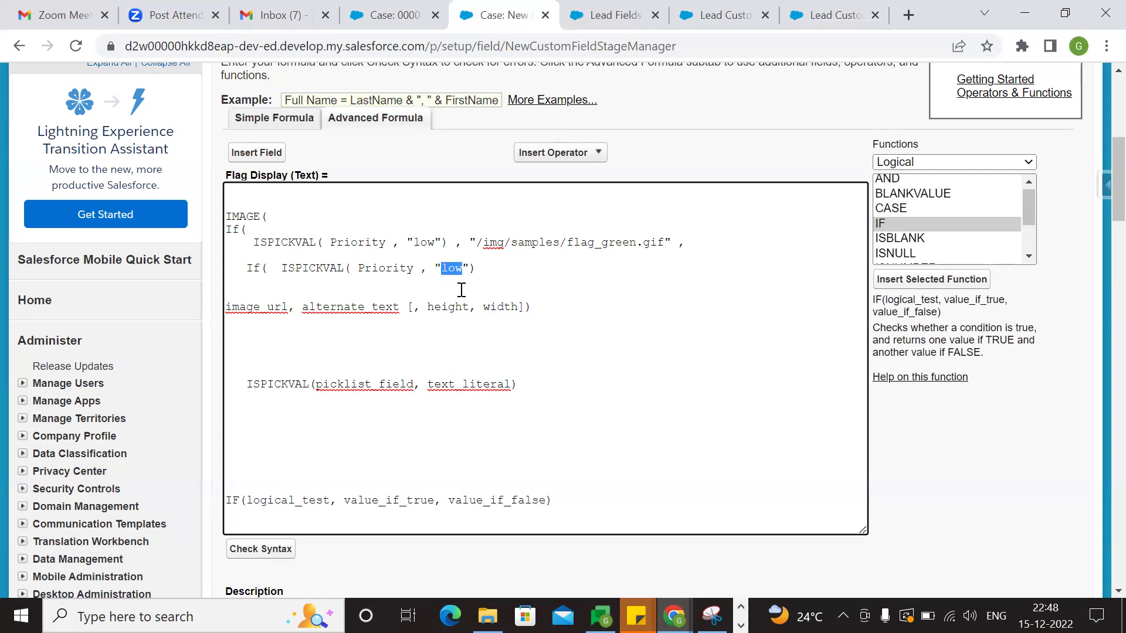
key("BackSpace")
left_click(392, 15)
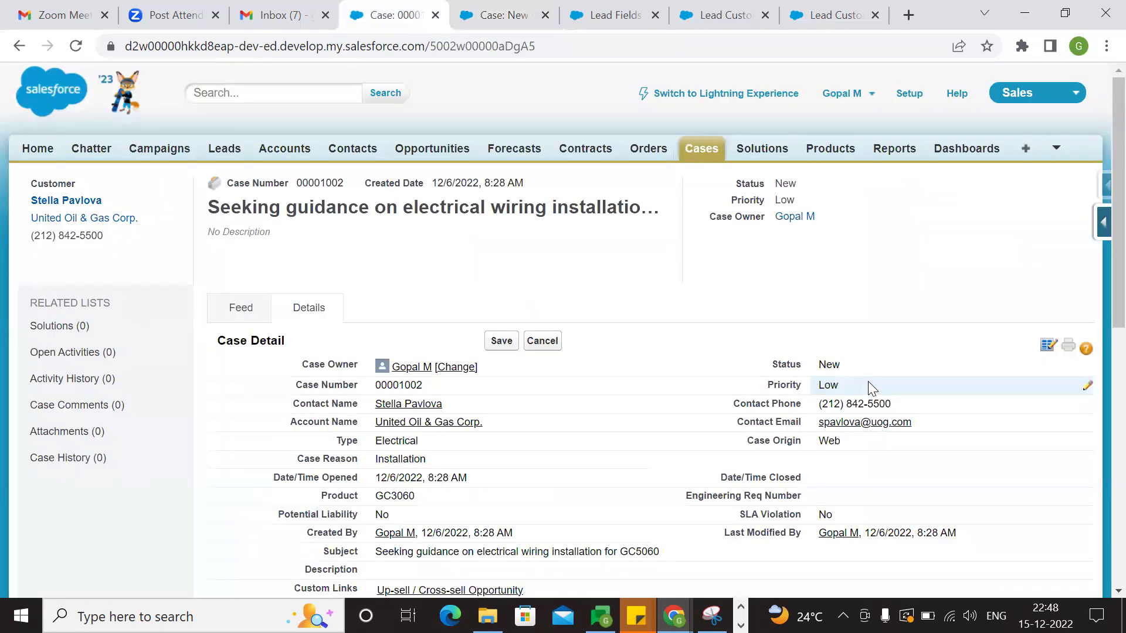
double_click(872, 388)
left_click(872, 387)
left_click(852, 432)
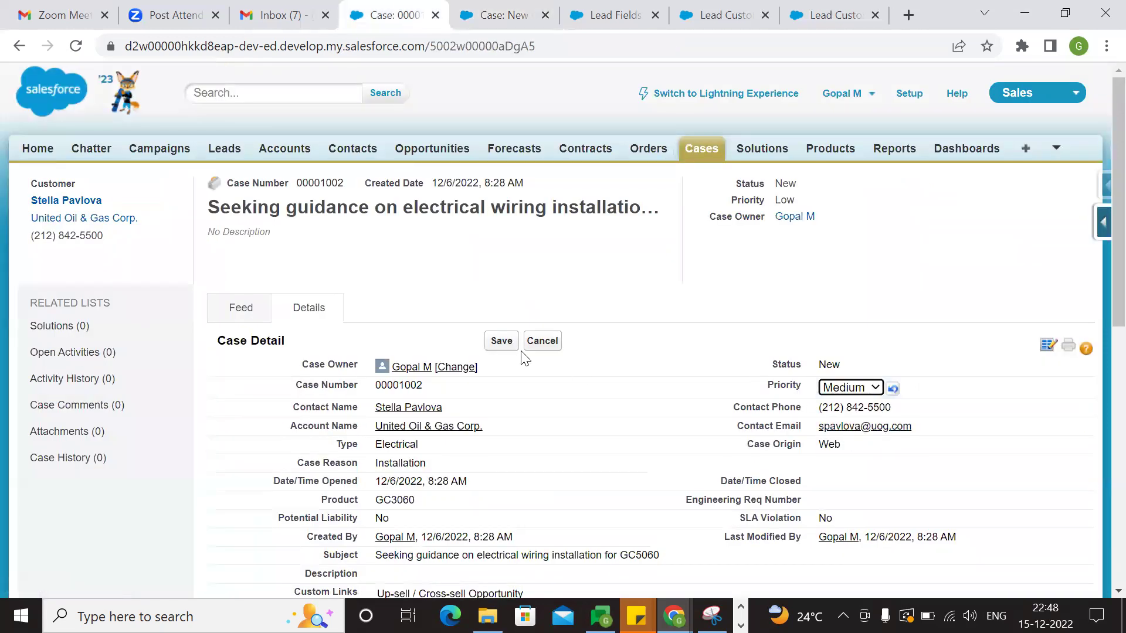
left_click(505, 343)
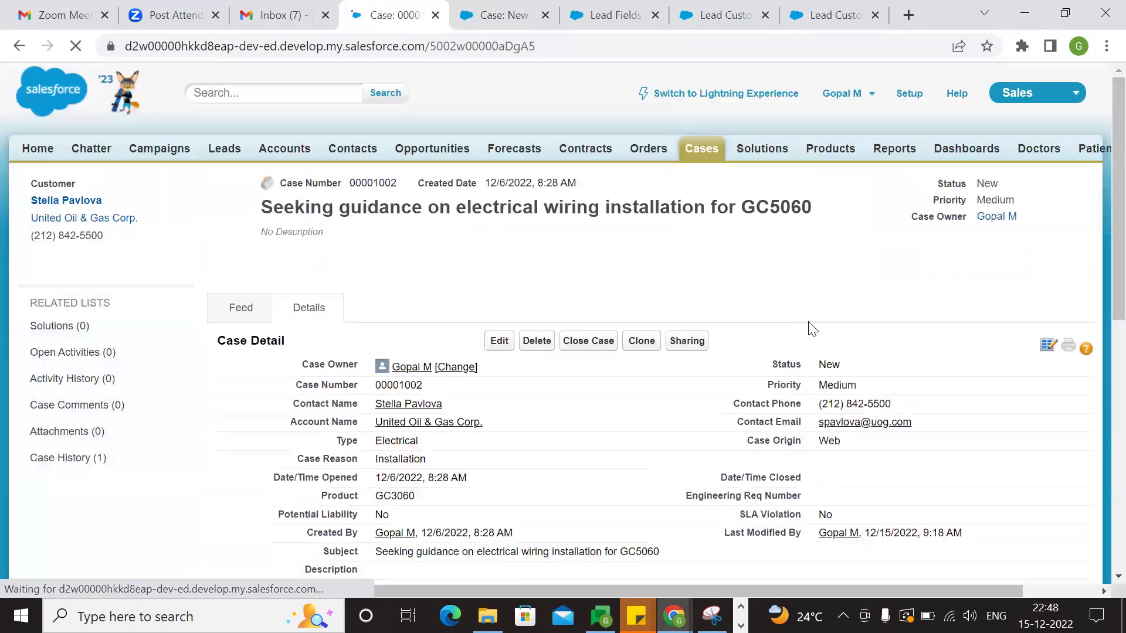
Step: Copy "Medium" from the case's Priority into the nested ISPICKVAL condition's empty quotes and add a comma after the condition
double_click(827, 387)
key("ctrl+c")
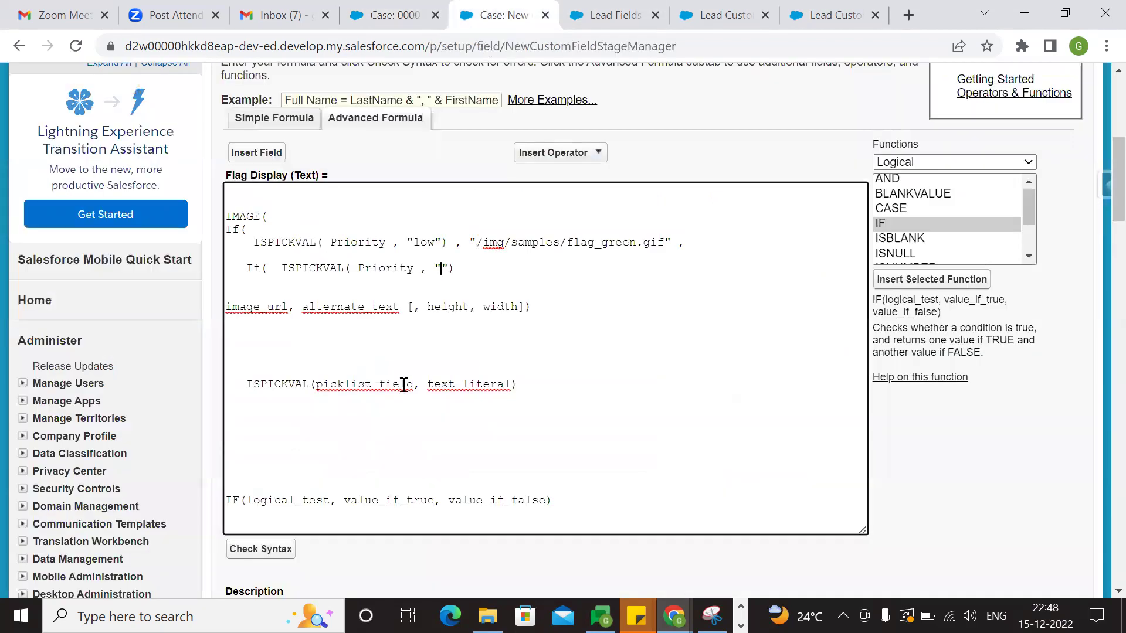
left_click(503, 15)
key("ctrl+v")
type(",")
Step: Copy the quoted path "/img/samples/flag_green.gif" from the low-priority line and paste it after the Medium condition
left_click_drag(471, 243, 675, 246)
key("ctrl+c")
left_click(619, 273)
key("ctrl+v")
Step: Change the Medium condition's image to flag_yellow.gif and end the line with a comma and two line breaks
double_click(670, 270)
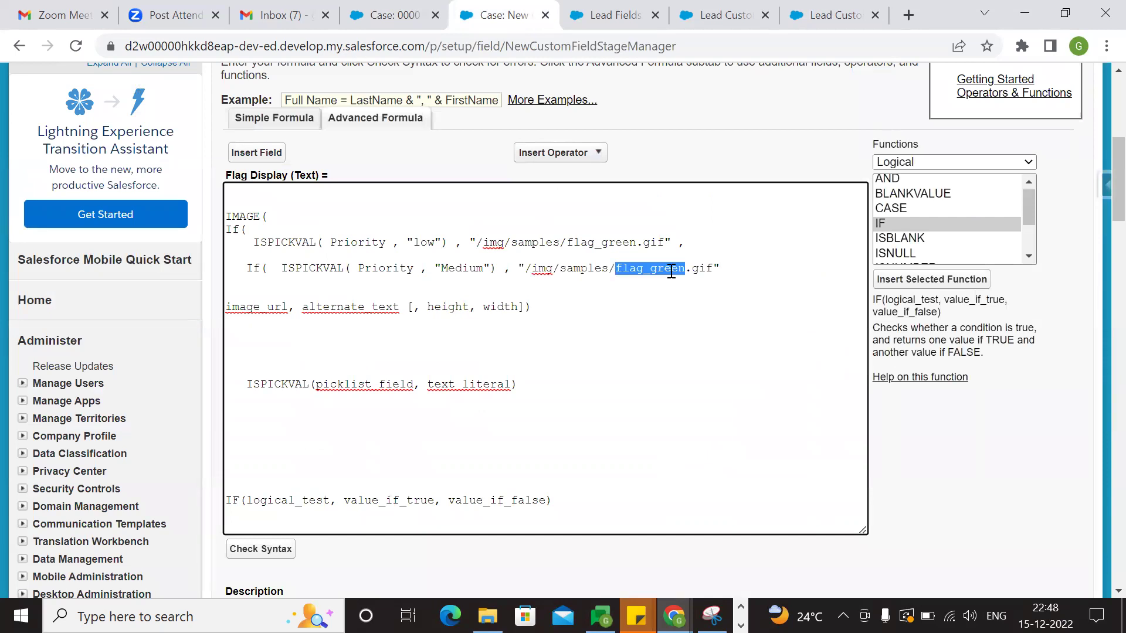
key("Right")
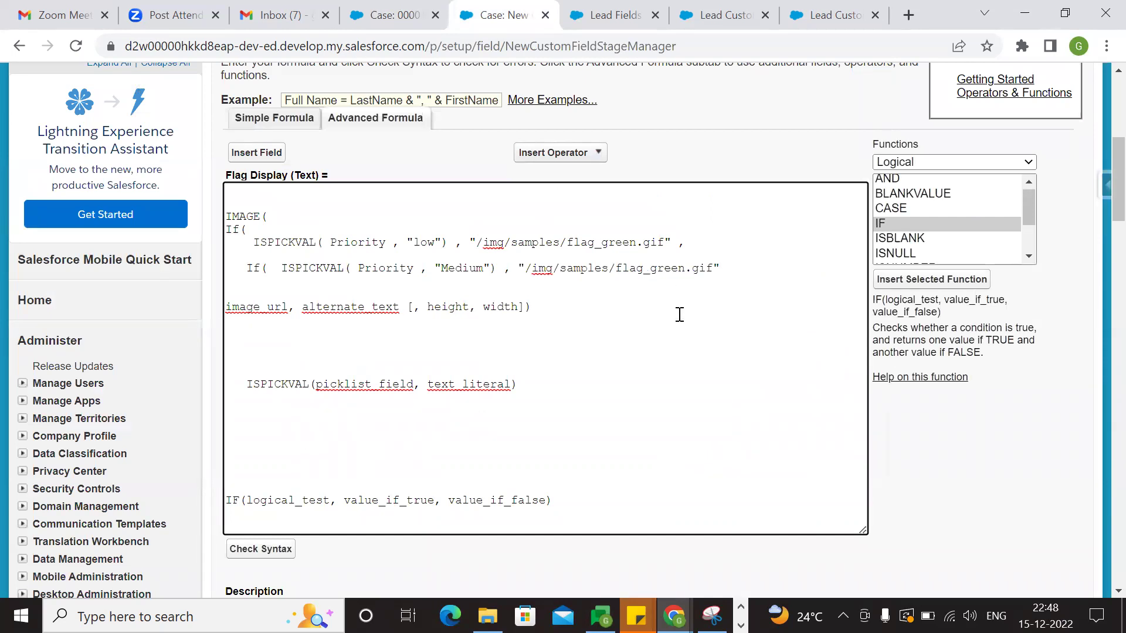
key("BackSpace")
key("BackSpace")
key("BackSpace")
key("BackSpace")
key("BackSpace")
type("yellow.gif\" ,")
key("Return")
key("Return")
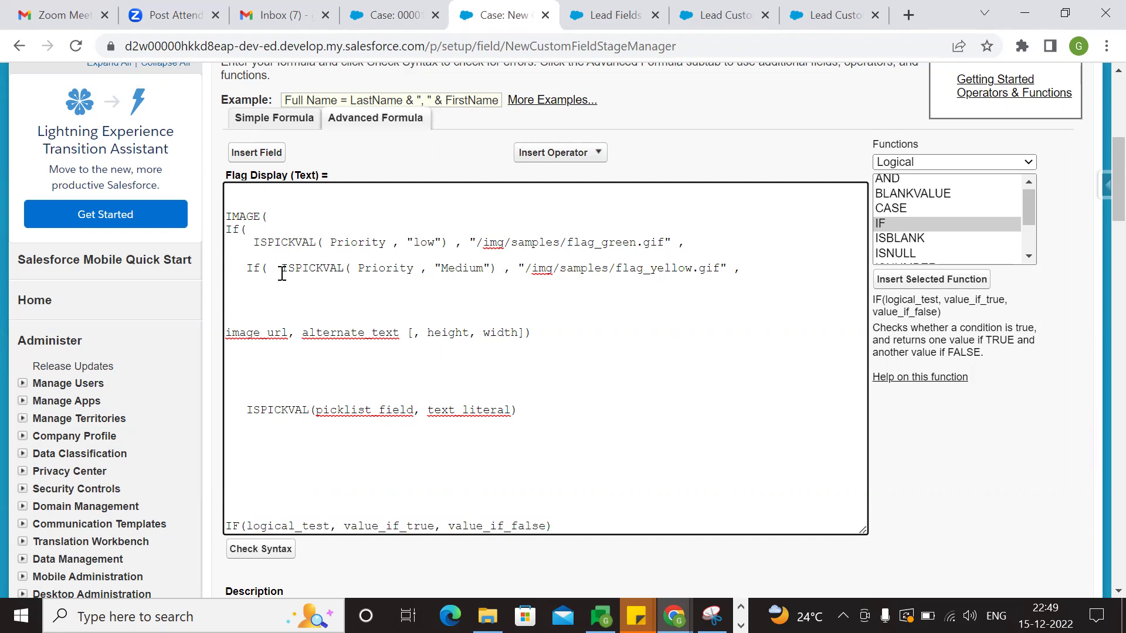
Step: Copy the quoted path "/img/samples/flag_yellow.gif" to the new line below as the nested IF's false value
left_click_drag(253, 268, 357, 267)
left_click_drag(437, 268, 498, 268)
left_click(495, 284)
left_click_drag(518, 268, 735, 270)
key("ctrl+c")
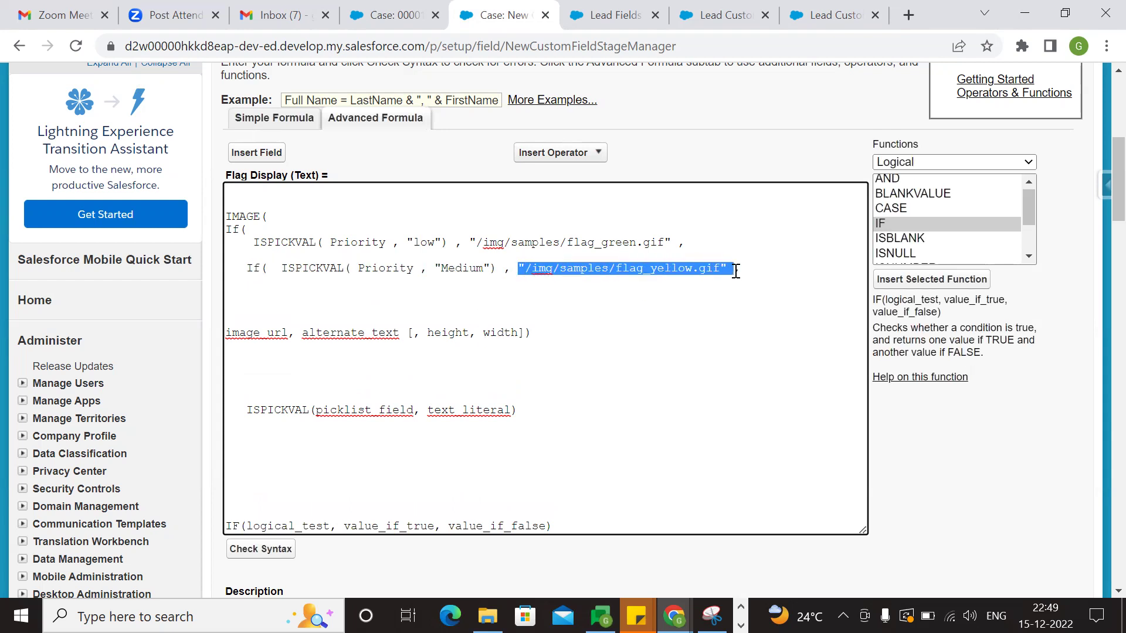
left_click(357, 292)
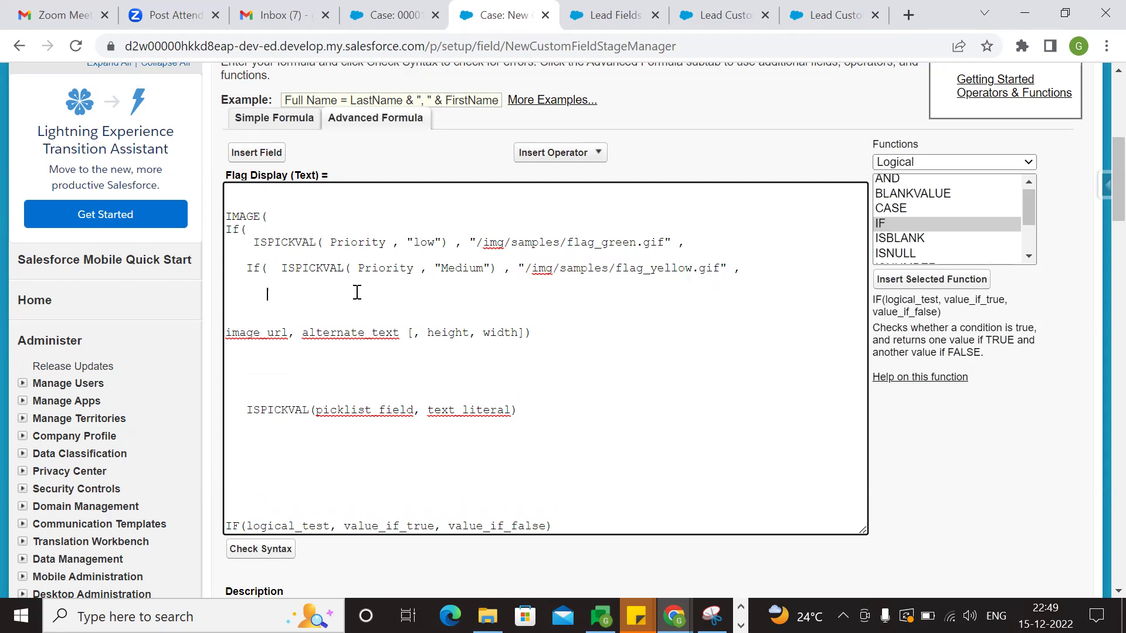
key("ctrl+v")
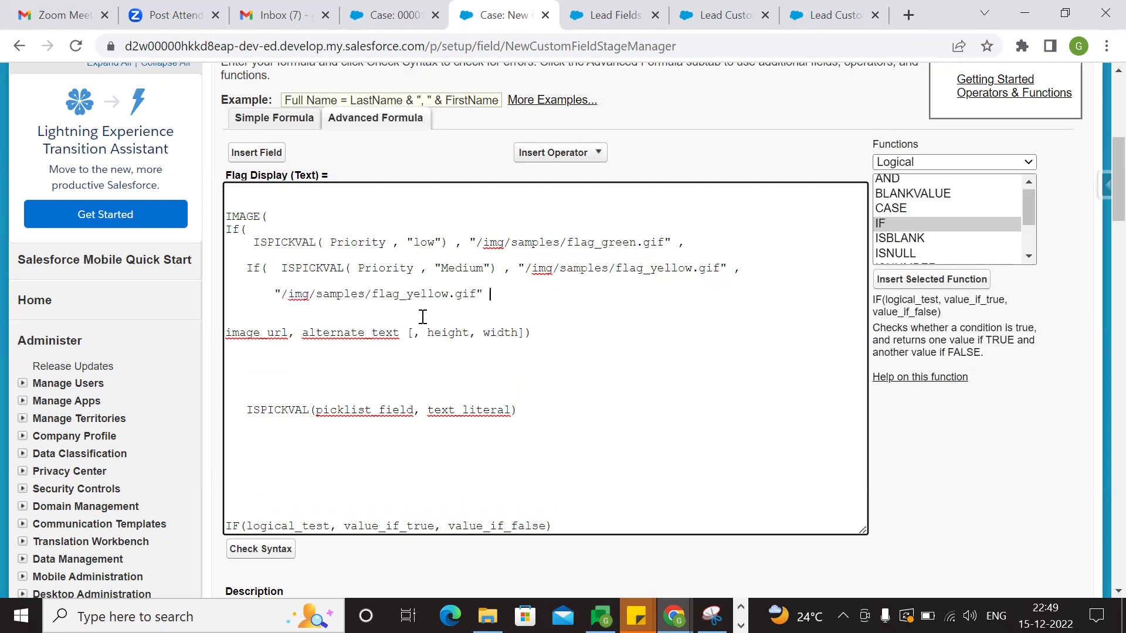
Step: Change the image file in the nested IF's false value to flag_red.gif
left_click(449, 293)
key("BackSpace")
key("BackSpace")
key("BackSpace")
key("BackSpace")
key("BackSpace")
key("BackSpace")
type("red")
Step: Close the nested IF with a parenthesis after the red flag path and the outer IF with one on the next line
left_click_drag(254, 242, 533, 242)
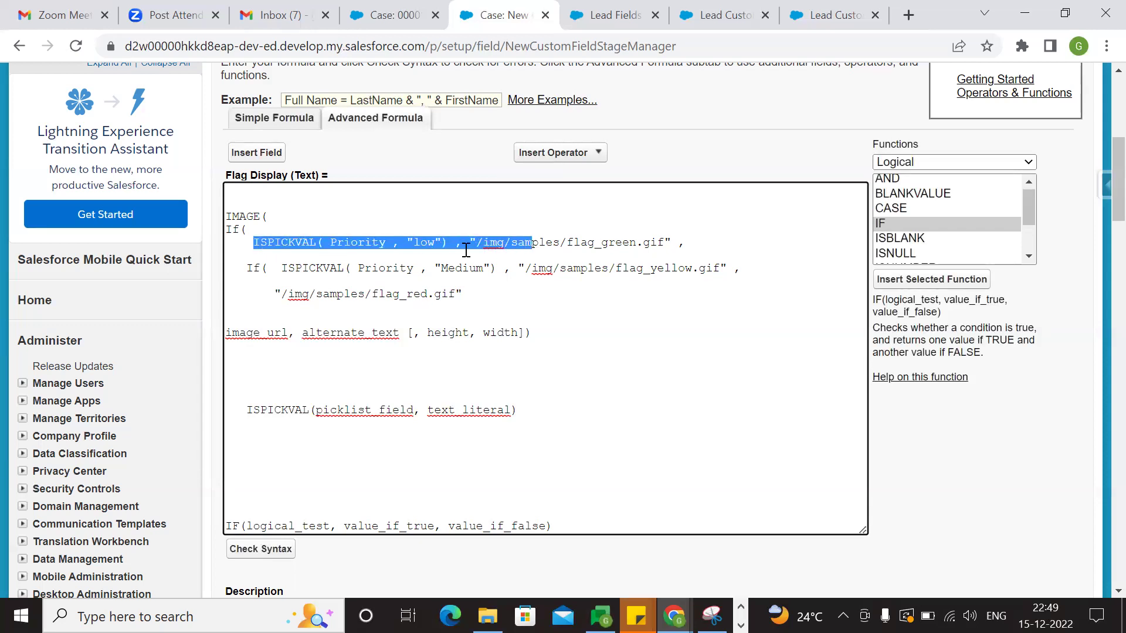
left_click_drag(288, 268, 638, 268)
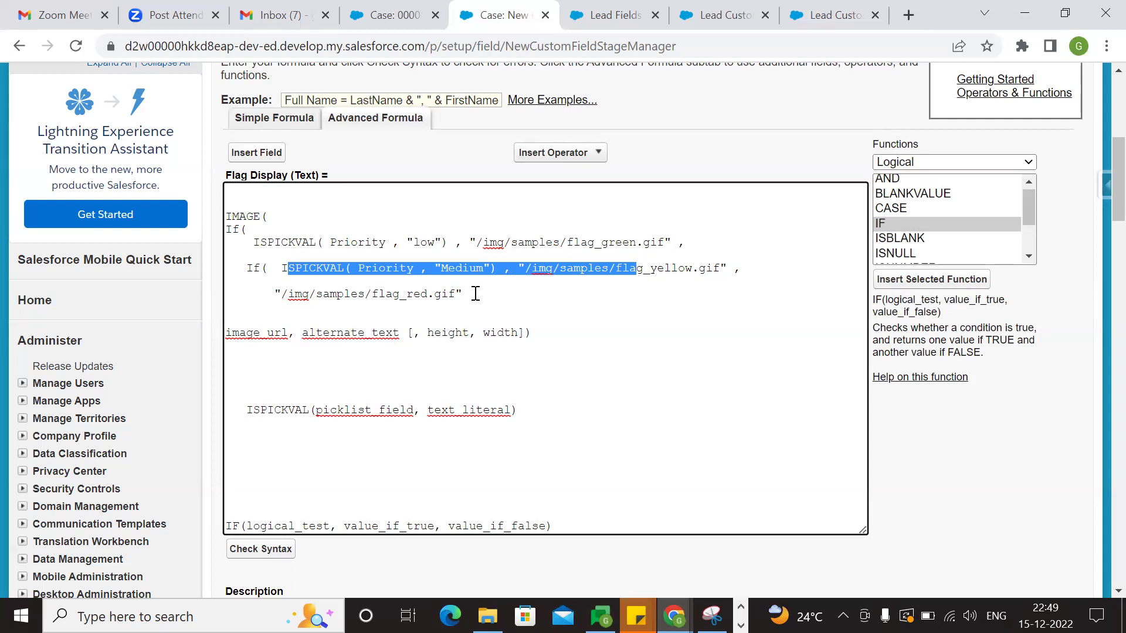
left_click_drag(275, 295, 472, 294)
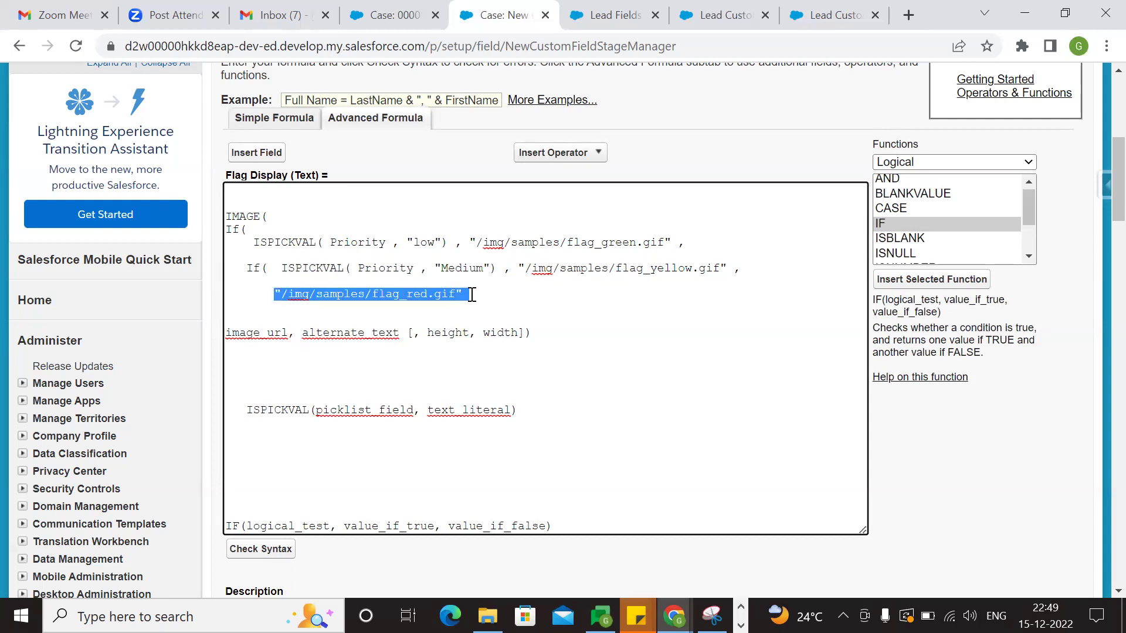
left_click(500, 294)
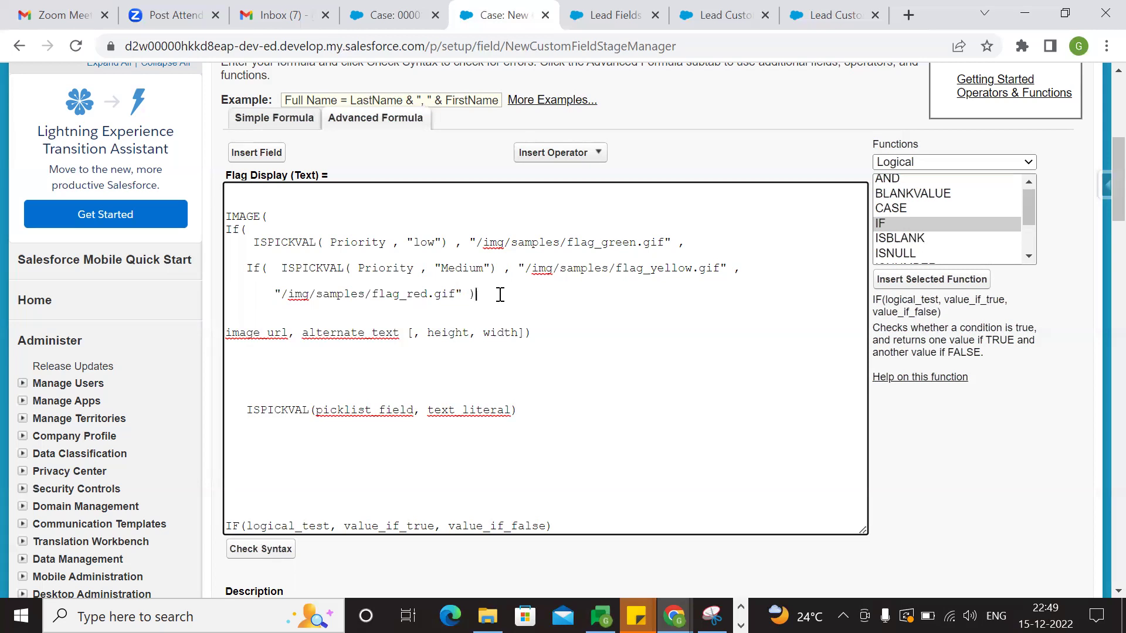
left_click(277, 268)
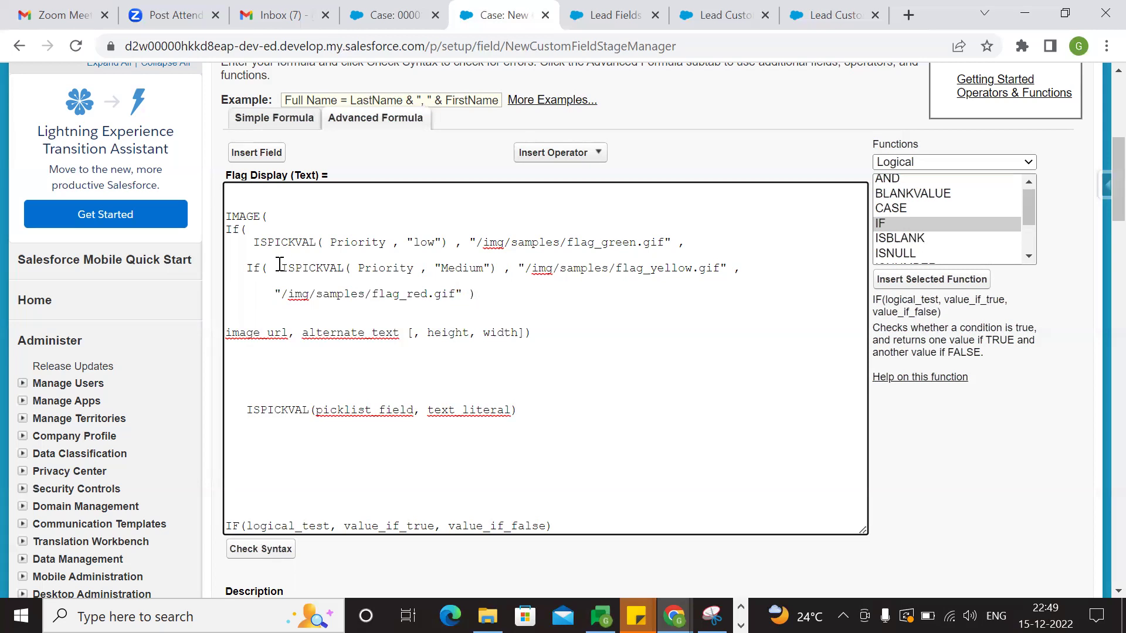
left_click(489, 300)
key("Return")
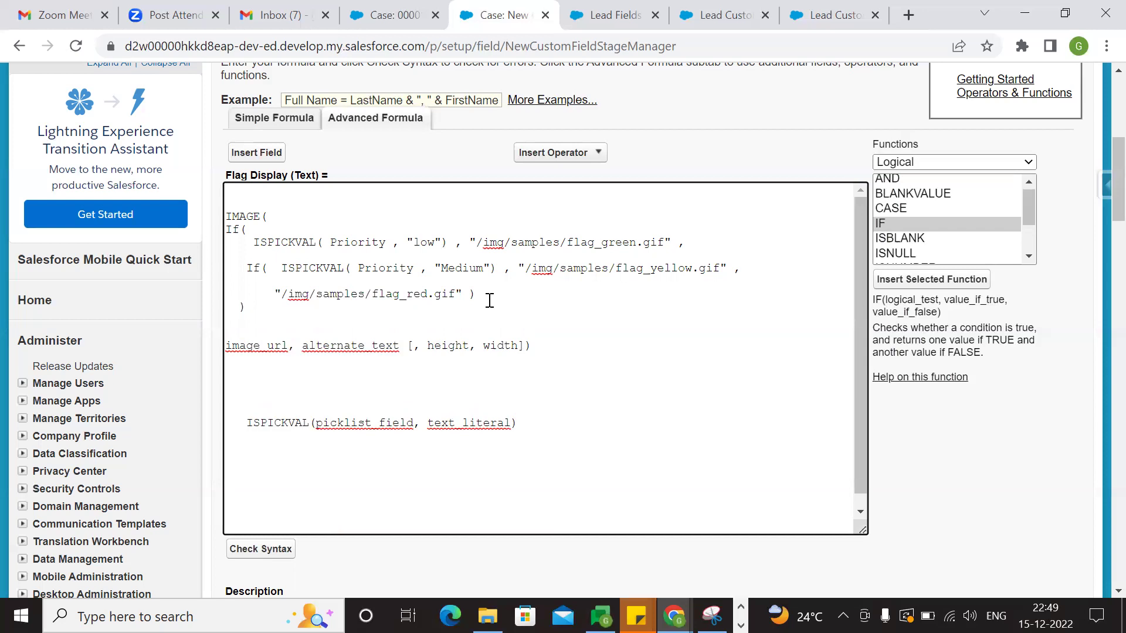
Step: Below the closed IFs, enter IMAGE's empty alternate text and its height and width as "",20,20
key("Return")
key("Return")
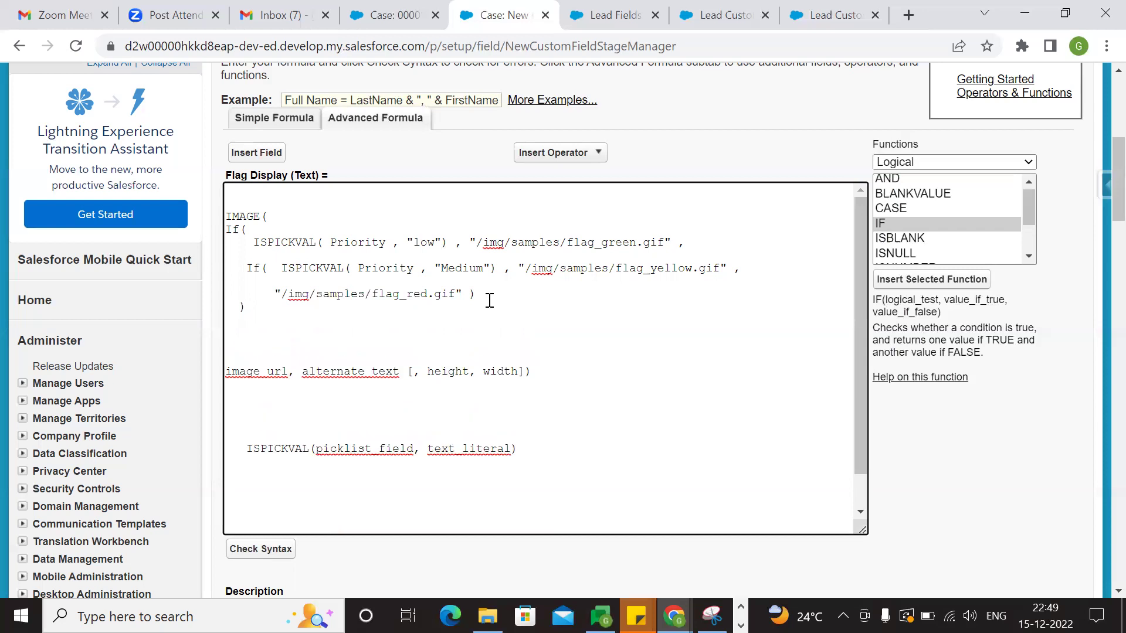
type("\"\"")
type("20")
type(",29")
key("BackSpace")
key("BackSpace")
key("BackSpace")
type("20")
Step: Delete the leftover image_url and ISPICKVAL placeholder text below the formula and check the syntax
left_click_drag(533, 447, 207, 362)
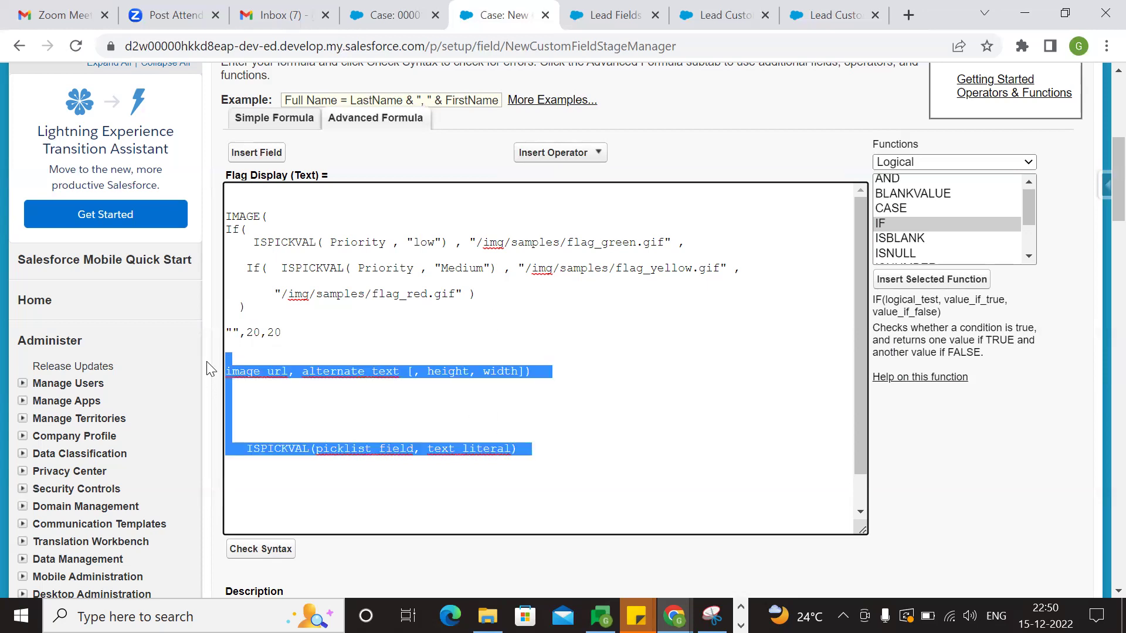
key("BackSpace")
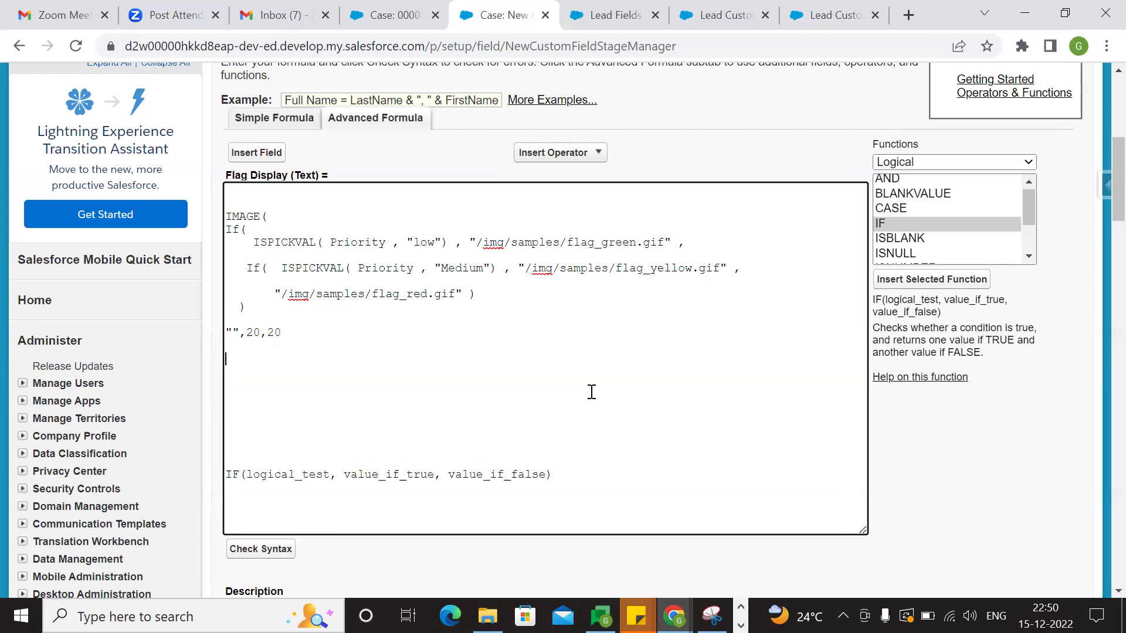
scroll(598, 399, "down", 3)
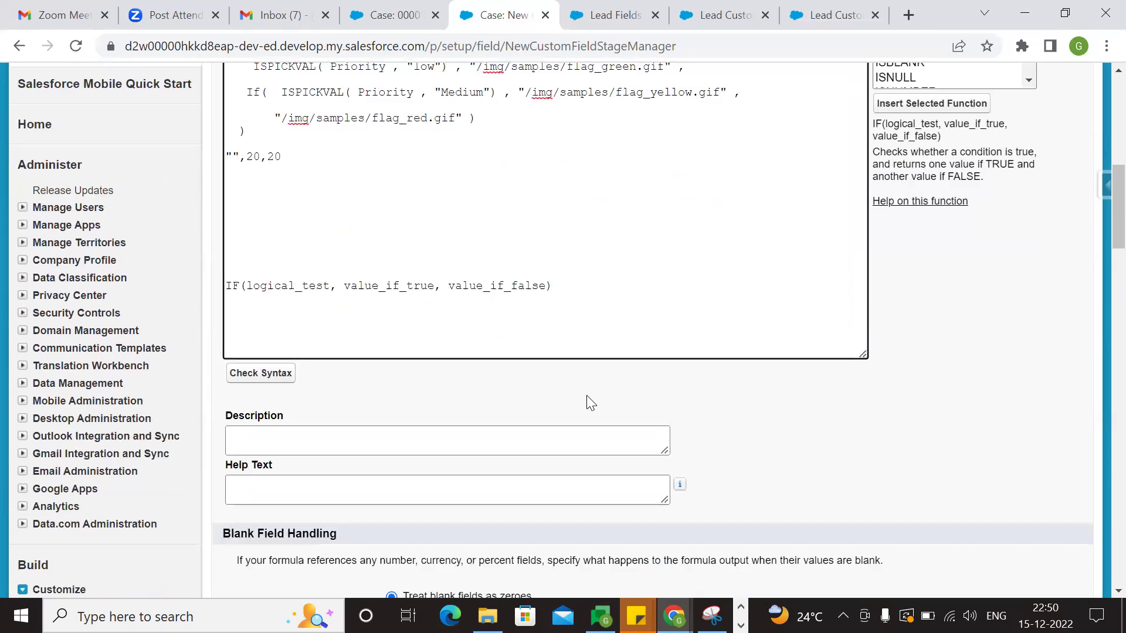
left_click(288, 378)
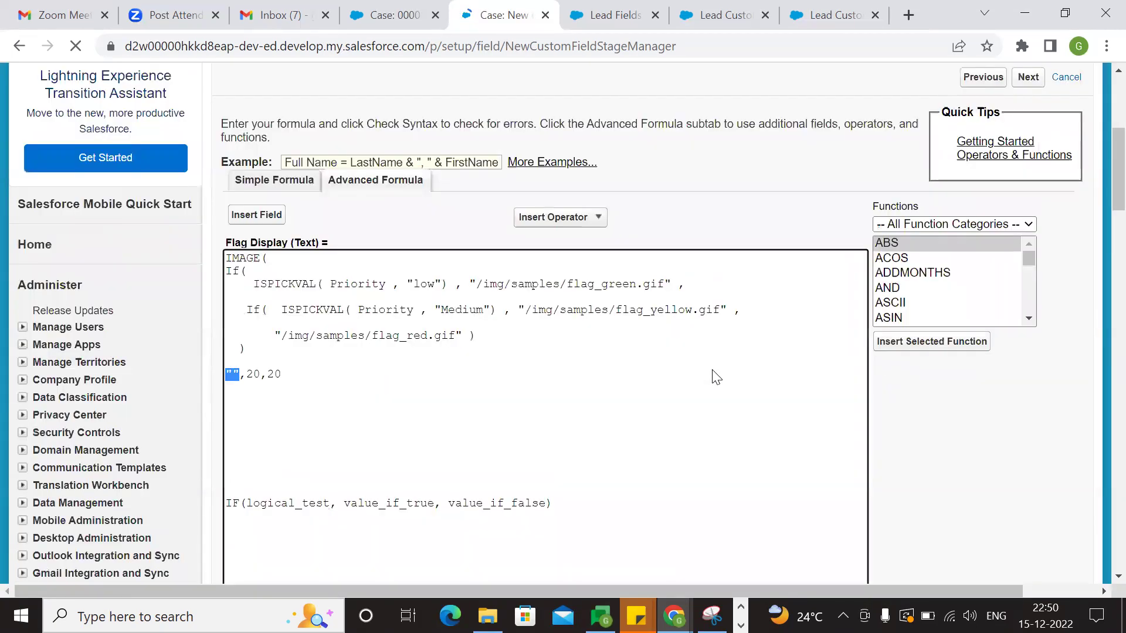
scroll(711, 377, "down", 4)
scroll(469, 328, "up", 3)
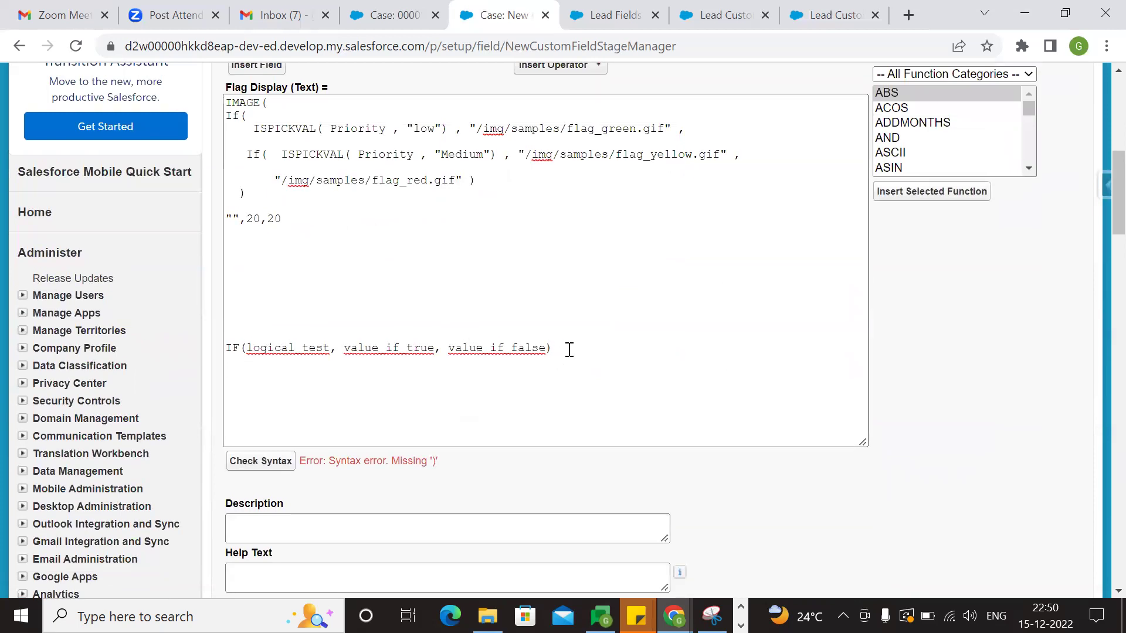
Step: Delete the leftover IF(logical_test, value_if_true, value_if_false) placeholder and check the syntax again
left_click_drag(570, 349, 235, 289)
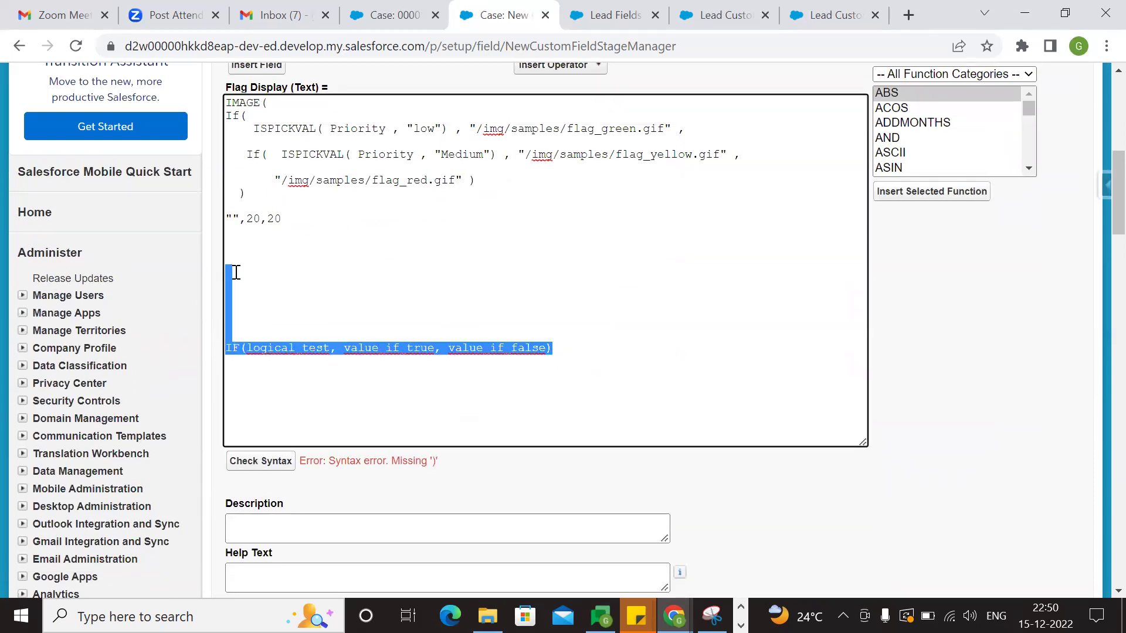
key("BackSpace")
left_click(258, 460)
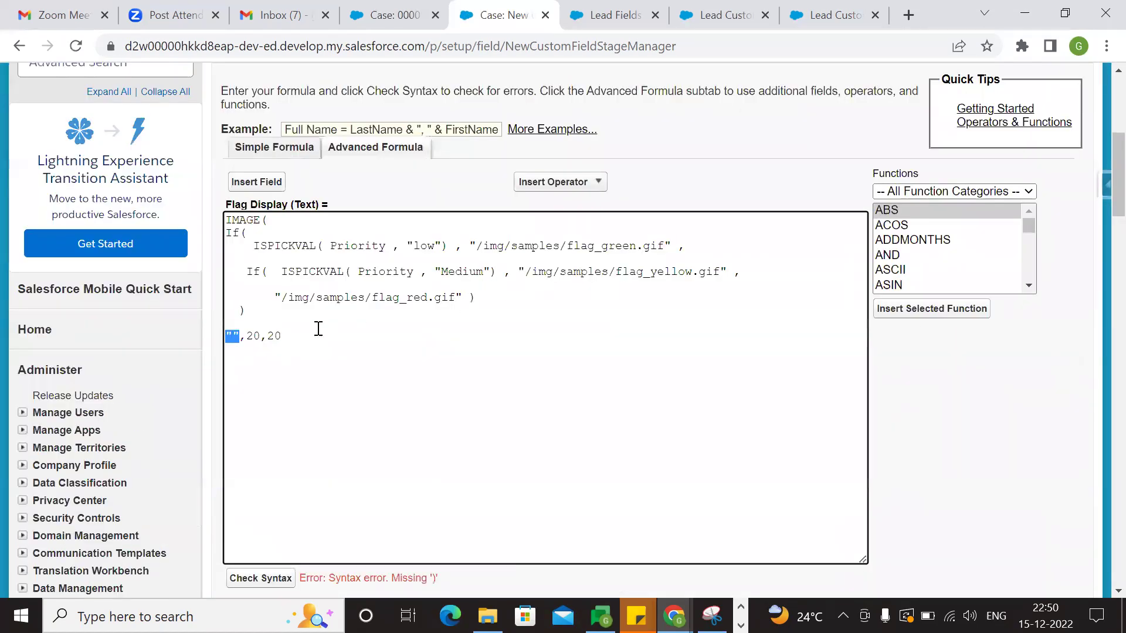
Step: Add the closing parenthesis of the IMAGE function after "",20,20
left_click(332, 368)
scroll(351, 358, "down", 3)
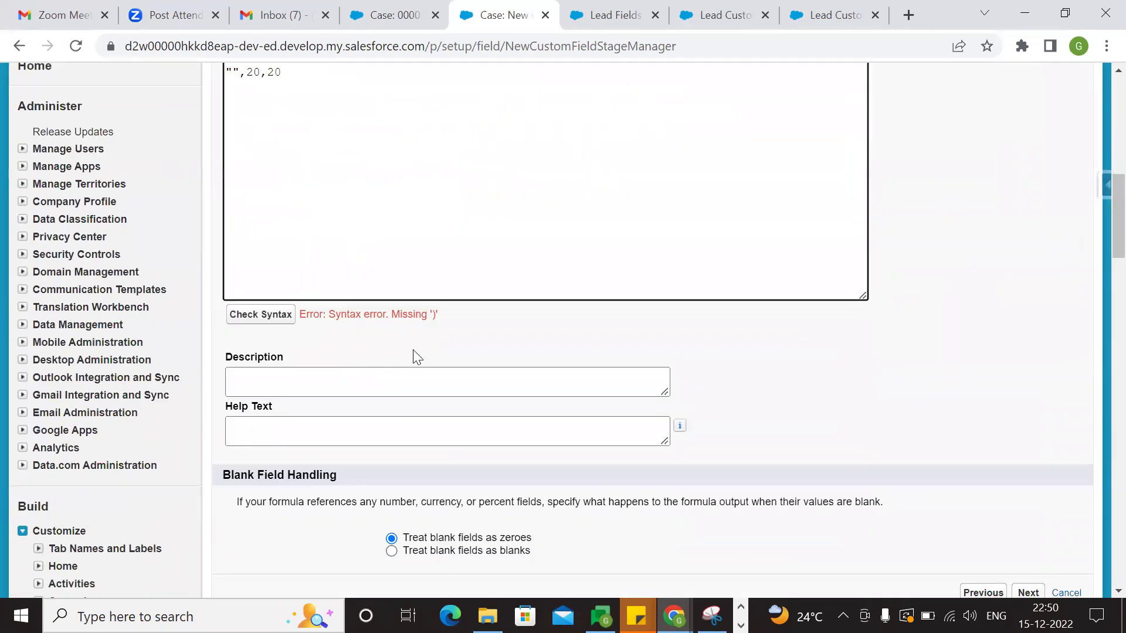
scroll(478, 342, "up", 3)
left_click(326, 247)
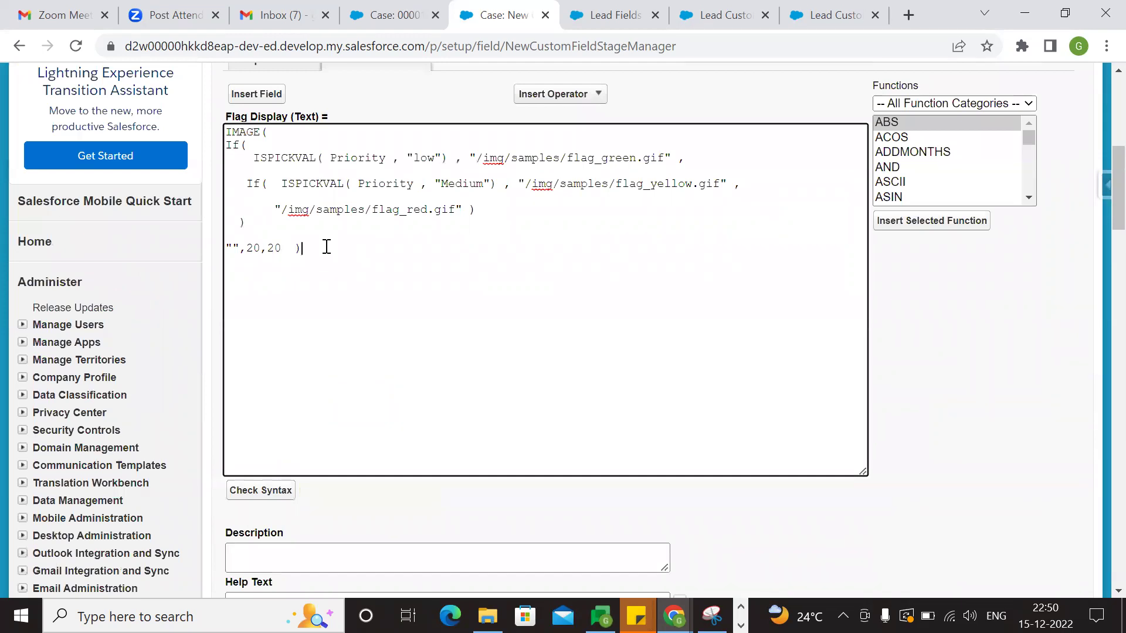
Step: Copy the entire flag formula and paste it several lines below the CASE formula in Notepad++'s new 22 file
left_click_drag(326, 247, 226, 130)
key("ctrl+c")
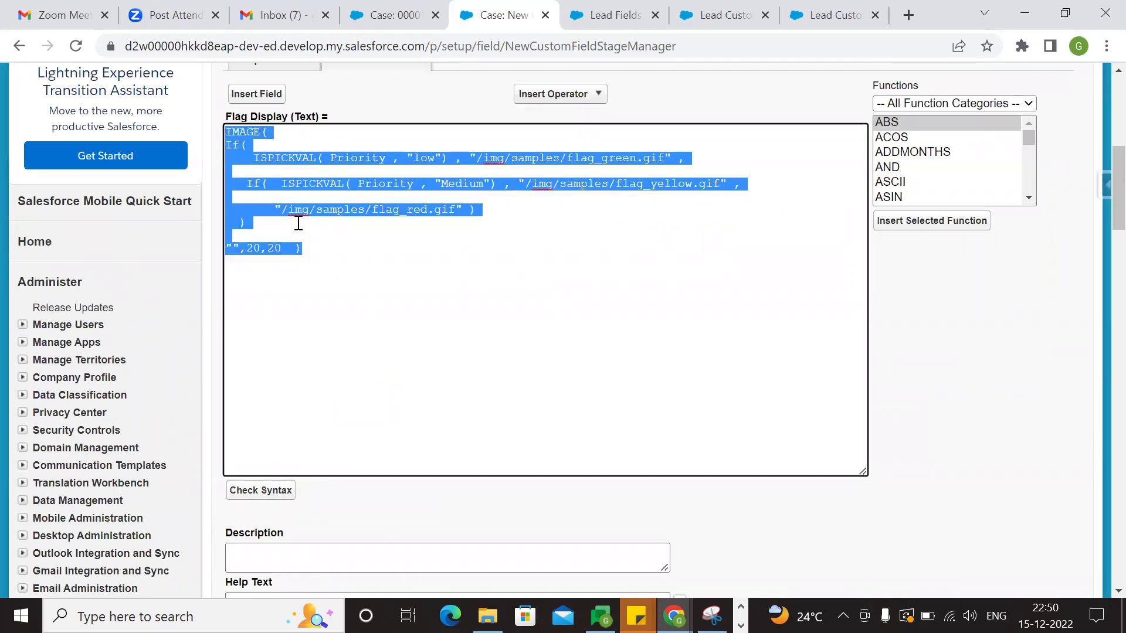
left_click(741, 624)
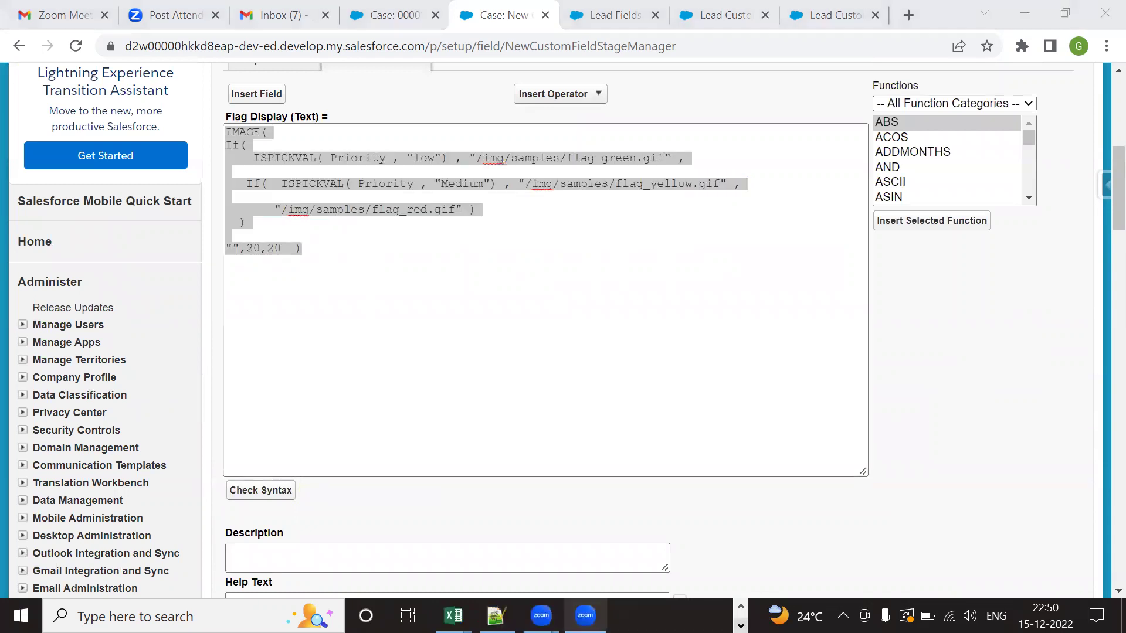
left_click(496, 616)
left_click(507, 333)
key("Return")
key("Return")
key("Return")
key("Return")
key("Return")
key("Return")
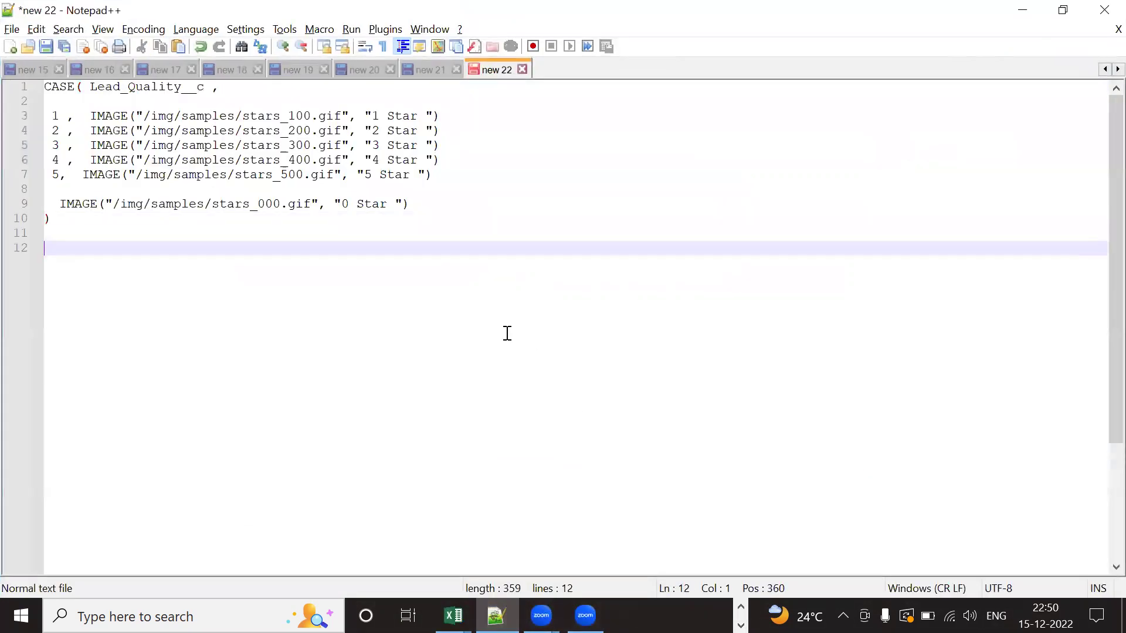
key("ctrl+v")
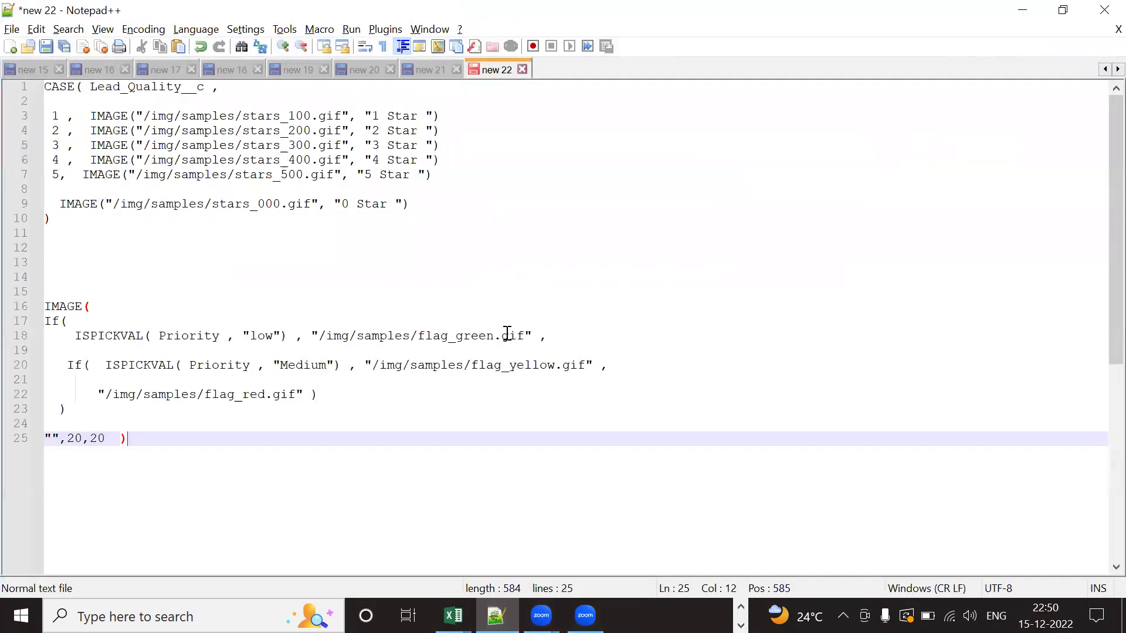
Step: Examine the matching opening and closing parentheses of IMAGE, the outer IF and the nested IF in the pasted formula
scroll(504, 331, "down", 3)
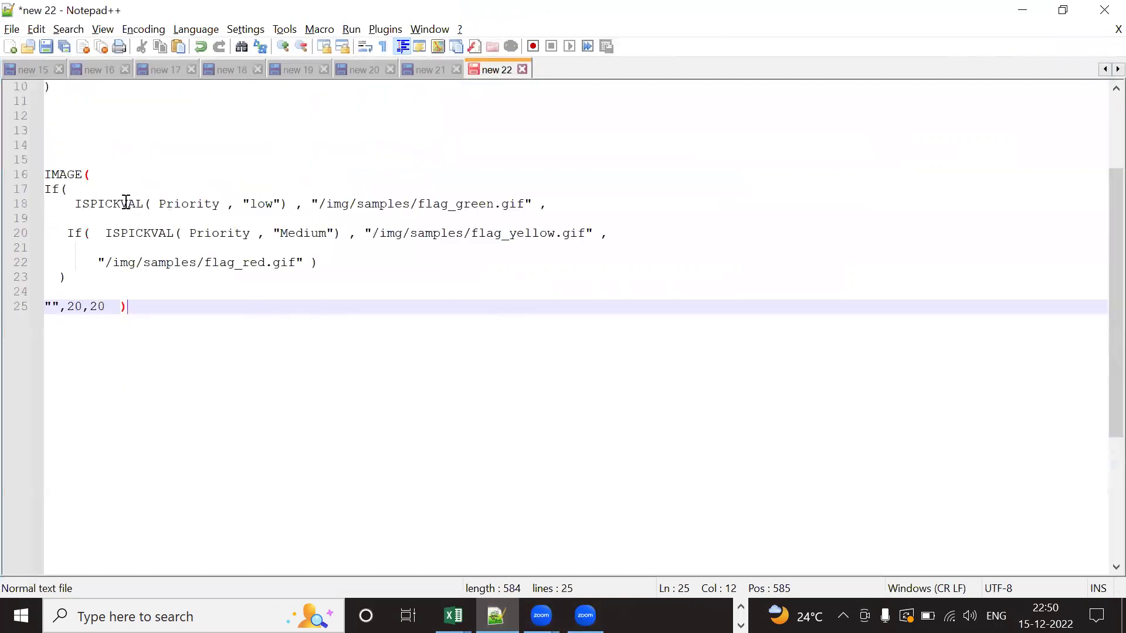
left_click(103, 174)
left_click(129, 306)
left_click(59, 189)
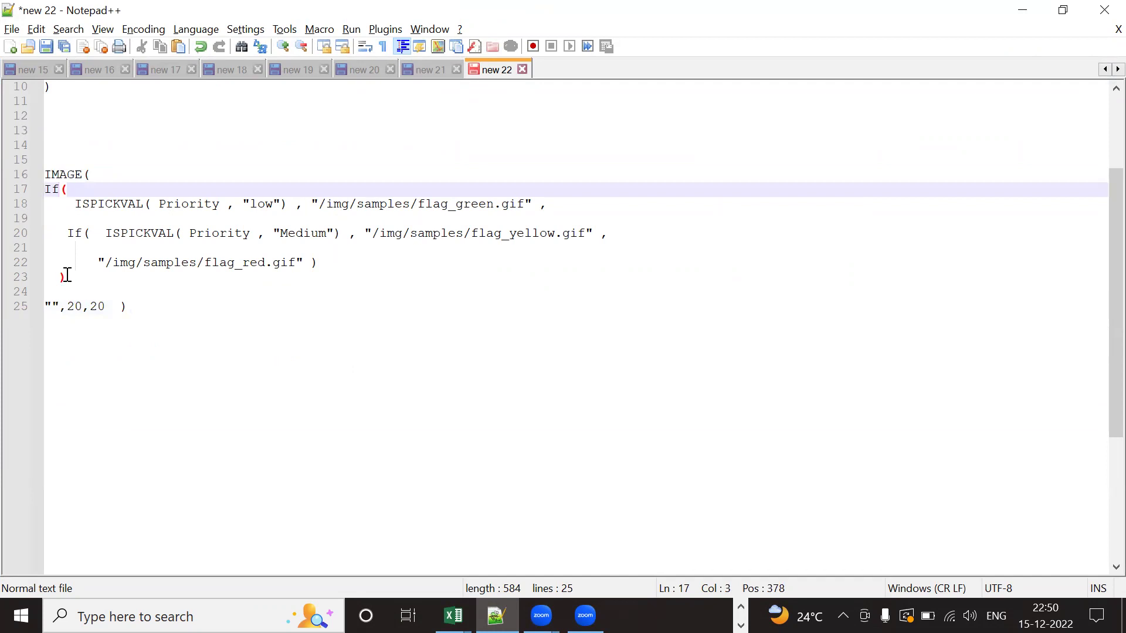
left_click(90, 233)
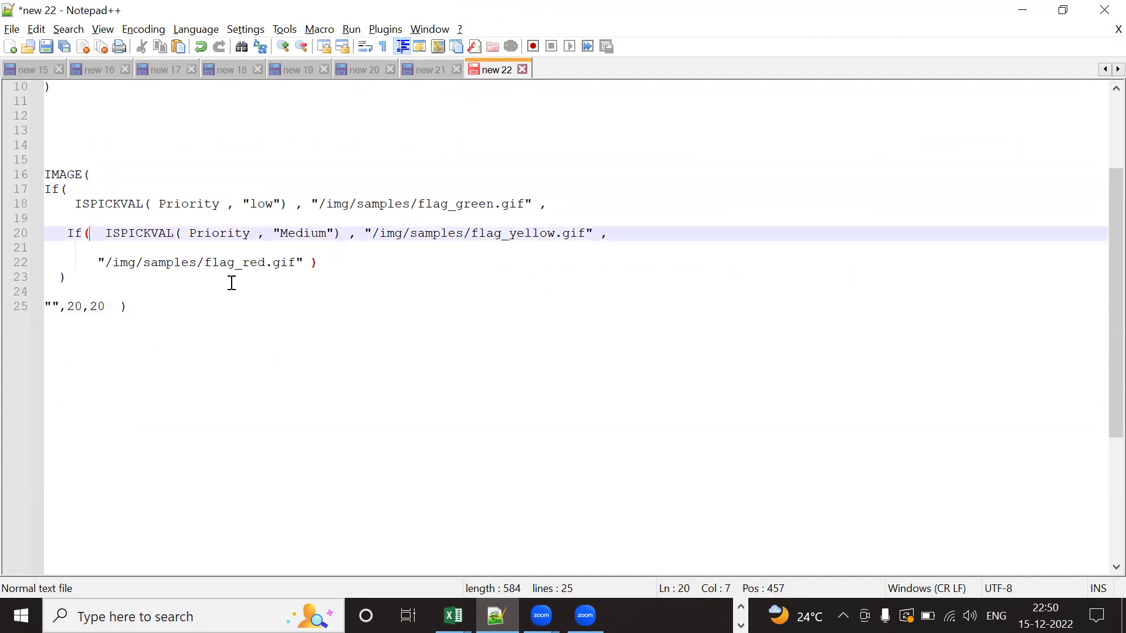
left_click(321, 265)
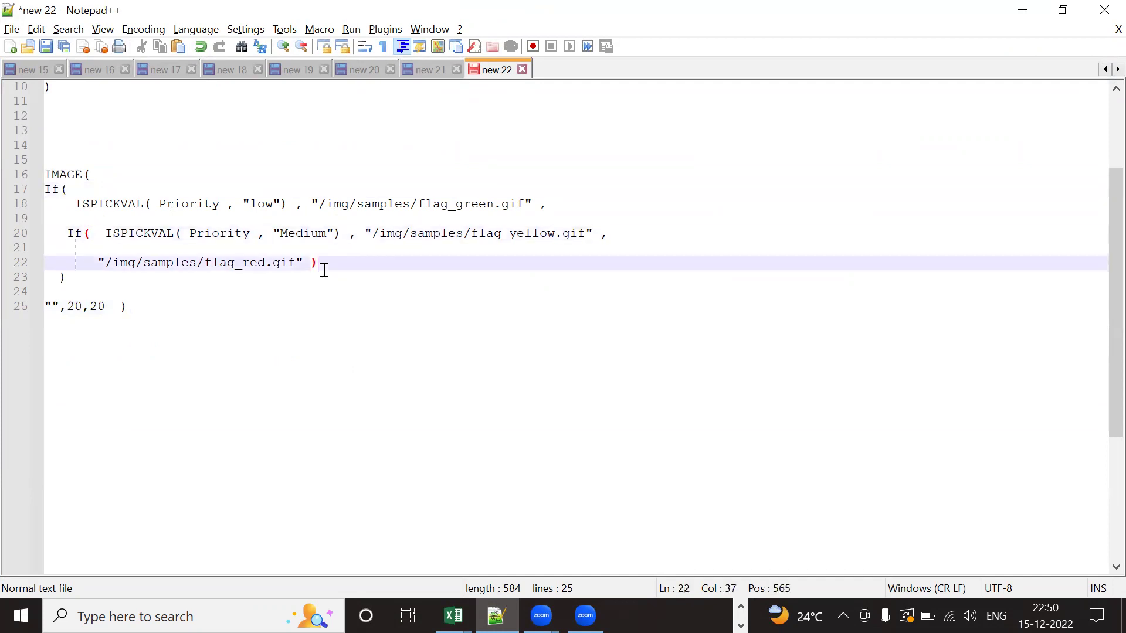
Step: Examine the matching parentheses of both ISPICKVAL calls and the closing parenthesis of IMAGE in the formula
left_click(151, 204)
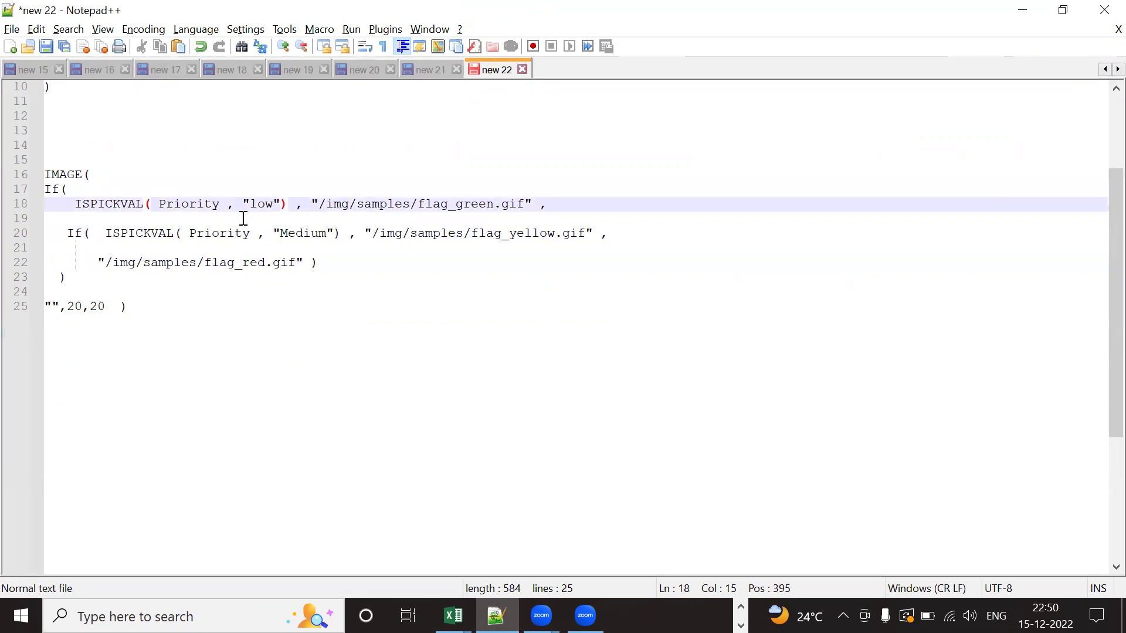
left_click(543, 208)
left_click(181, 235)
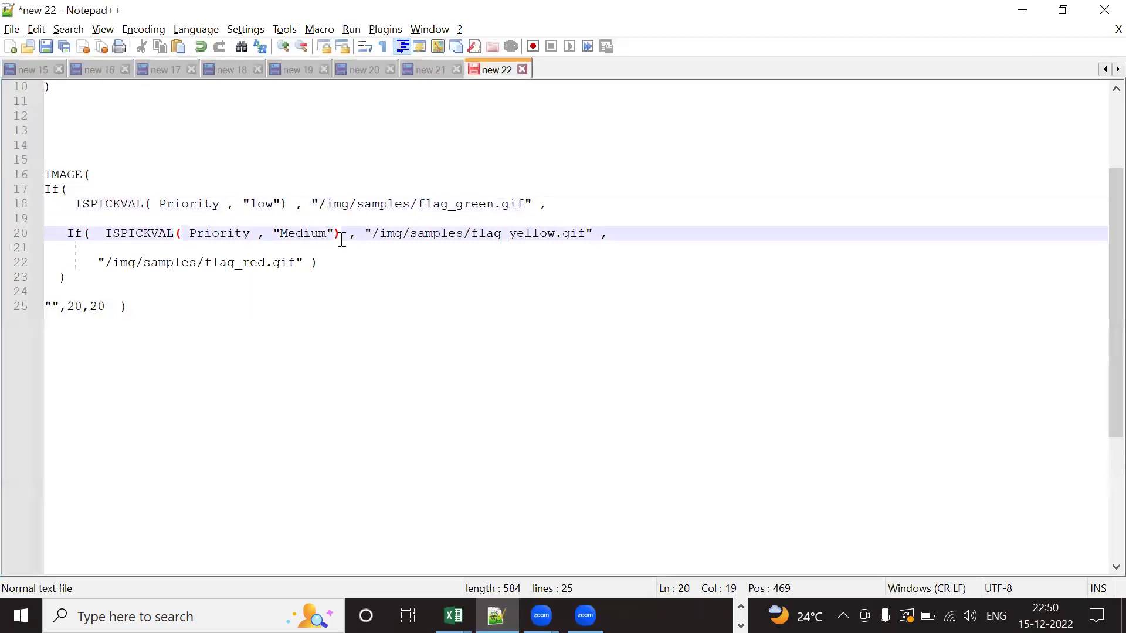
left_click(138, 311)
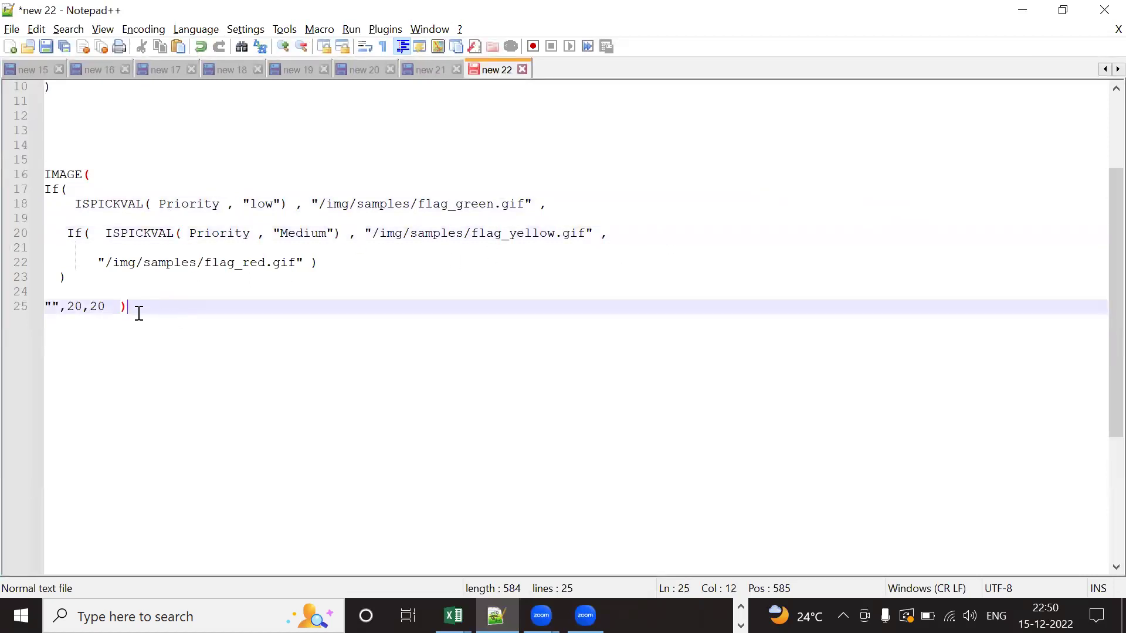
Step: Copy the whole IMAGE formula, paste it over the Flag Display formula in Salesforce and check the syntax
left_click_drag(171, 321, 43, 175)
key("ctrl+c")
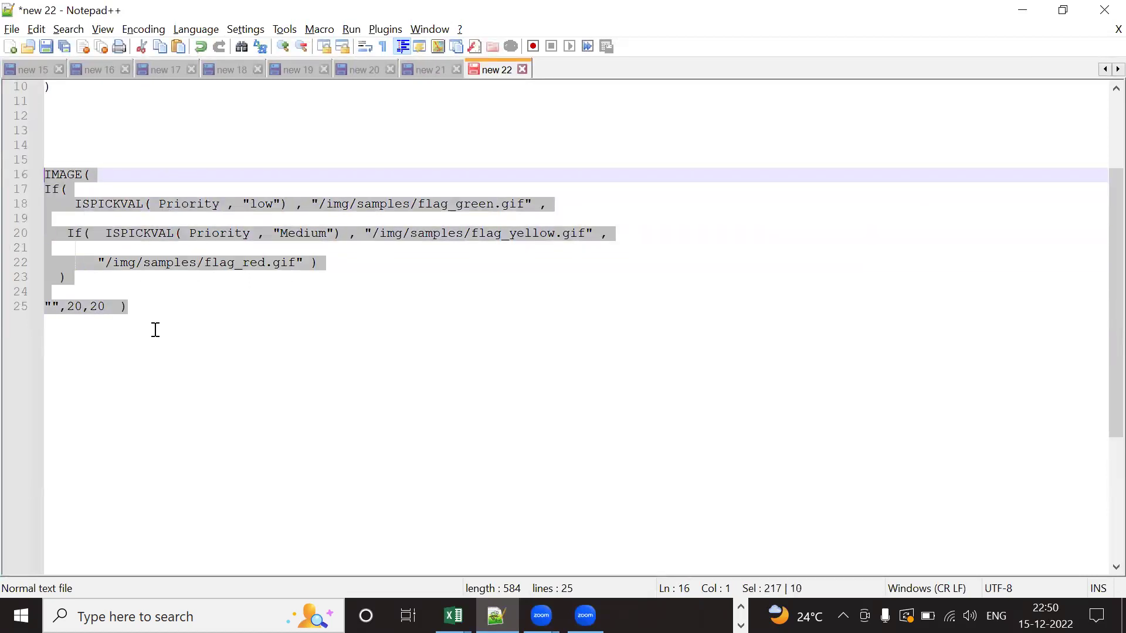
left_click(1022, 9)
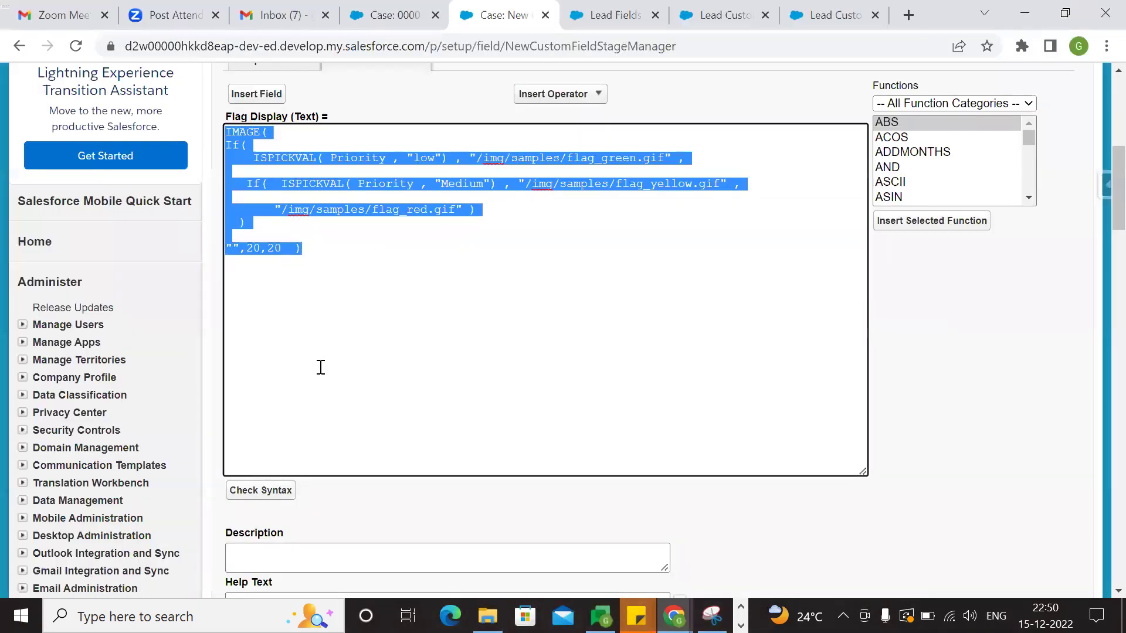
key("ctrl+v")
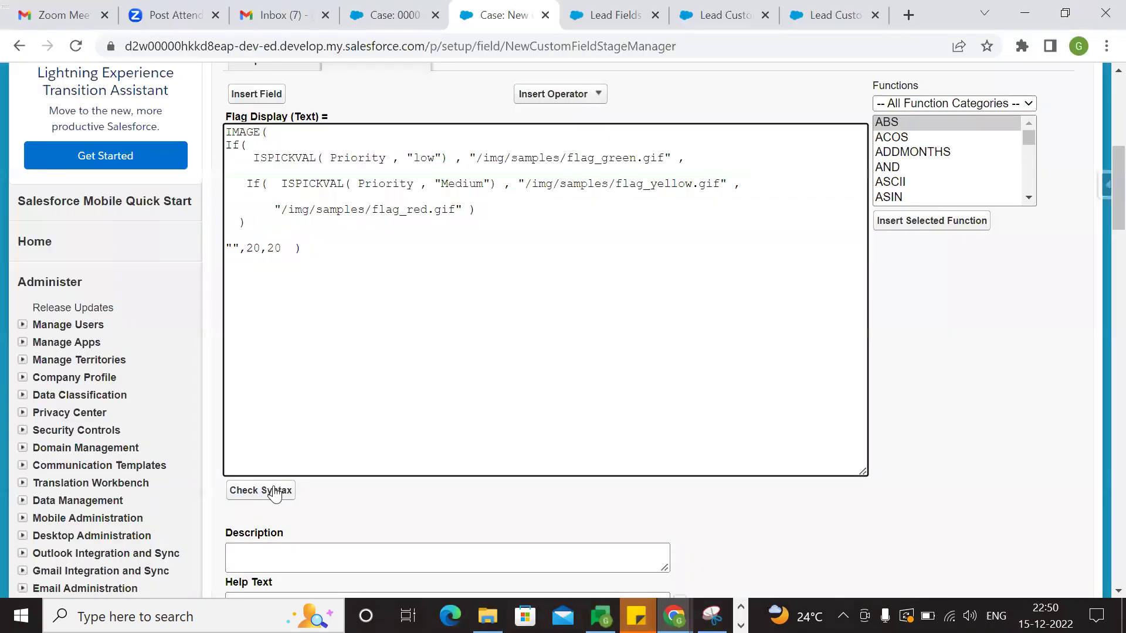
left_click(275, 494)
scroll(405, 410, "down", 2)
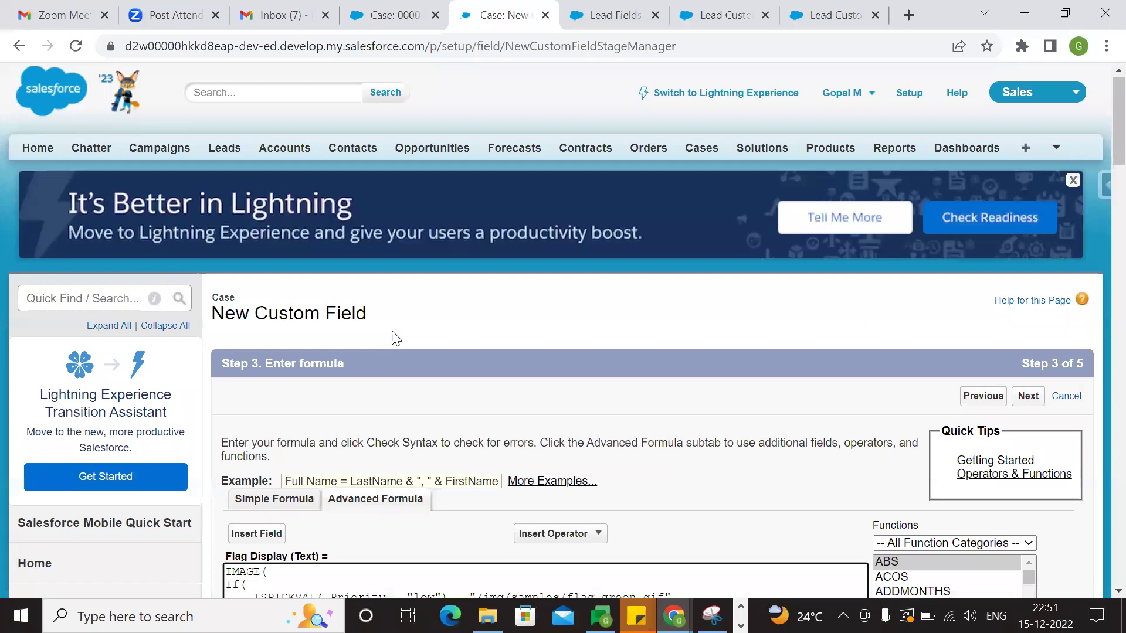
scroll(512, 335, "down", 7)
scroll(515, 334, "up", 4)
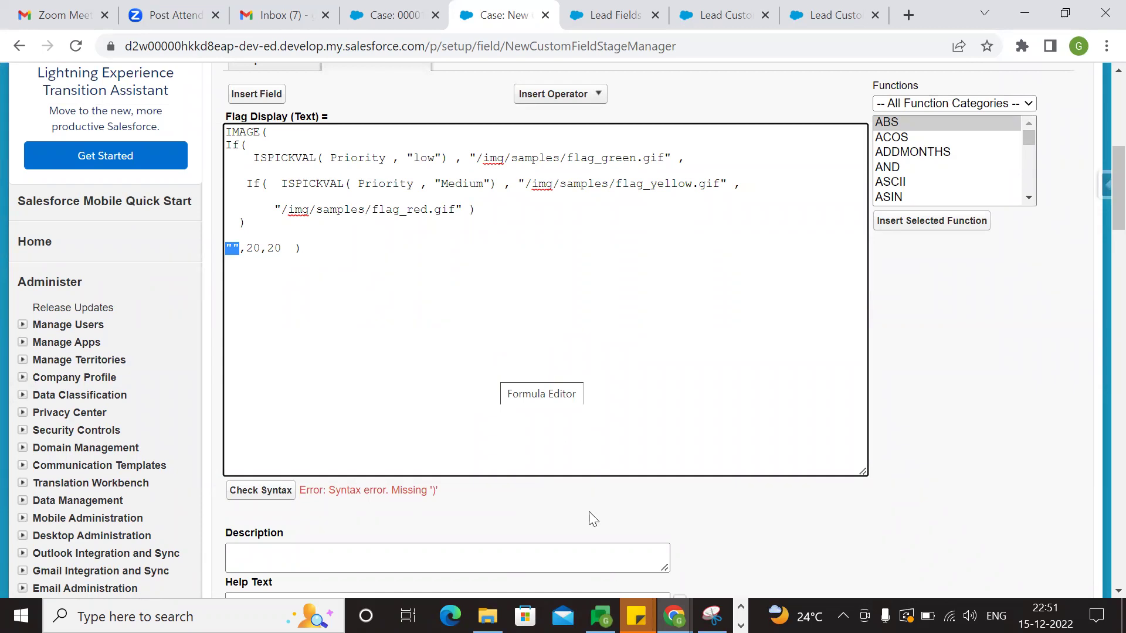
Step: Add a comma after the outer IF's closing parenthesis on line 23 of Notepad++'s new 22 file
left_click(740, 625)
left_click(496, 615)
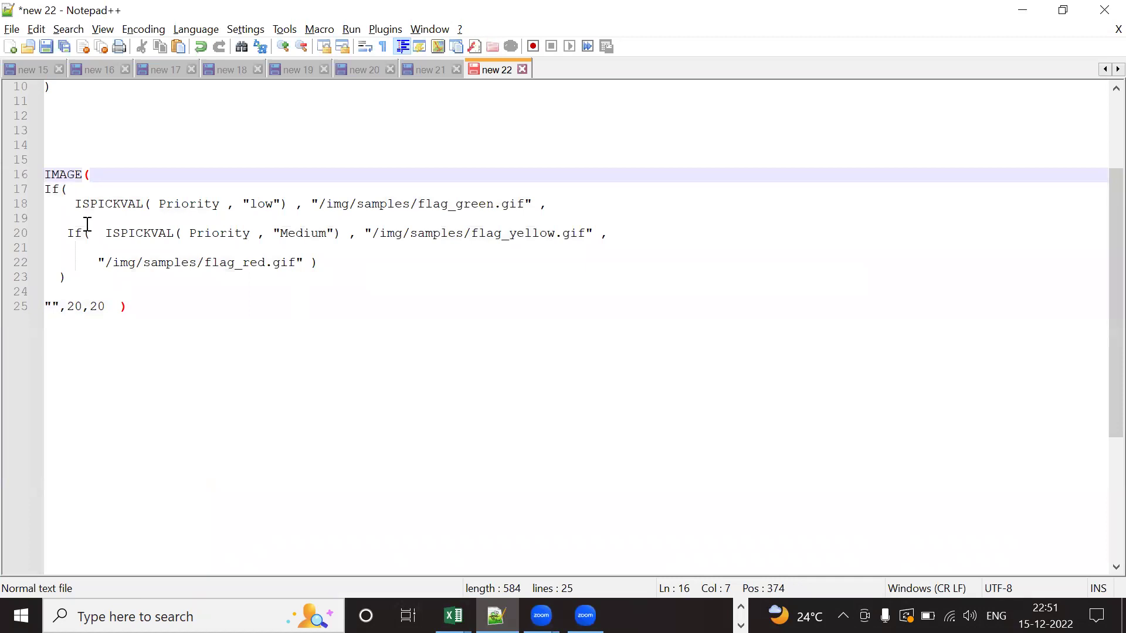
left_click(73, 190)
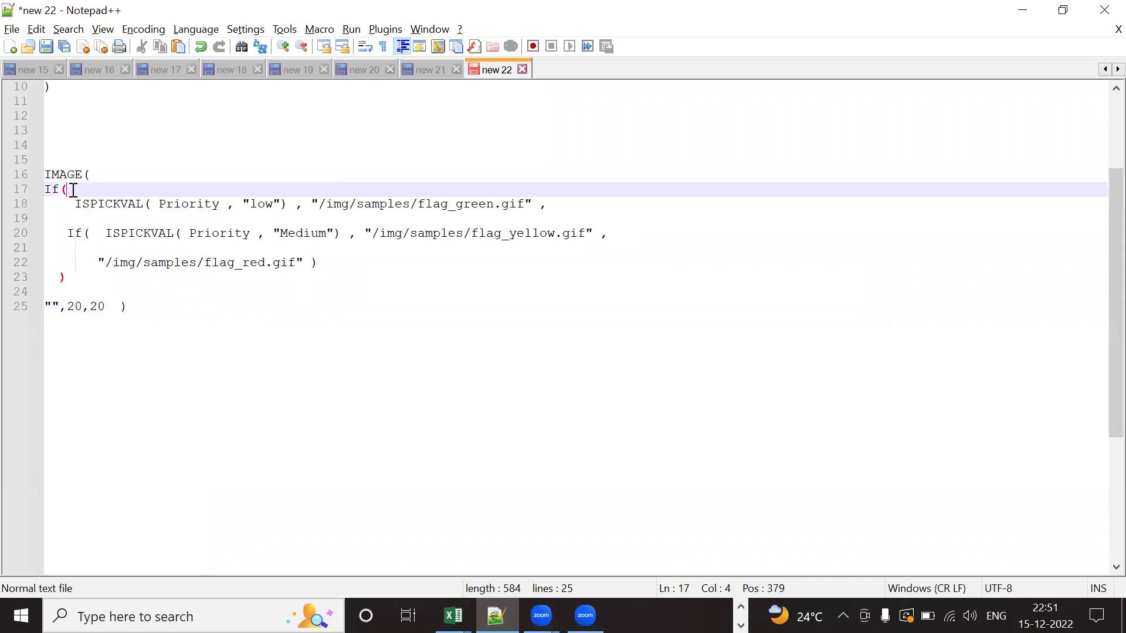
left_click(93, 234)
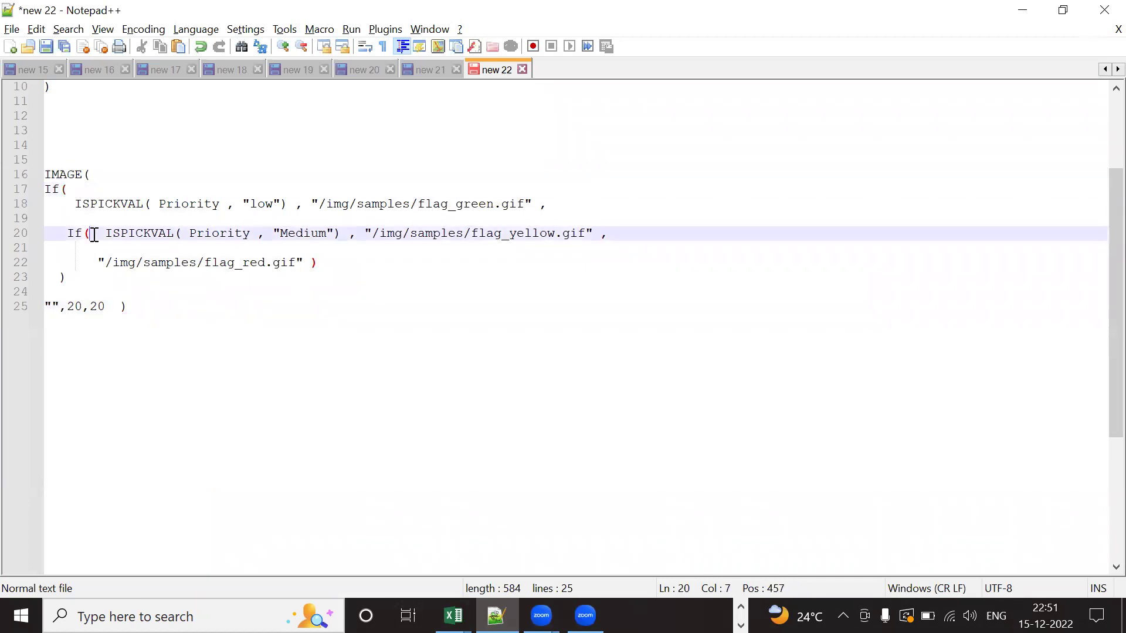
left_click(82, 283)
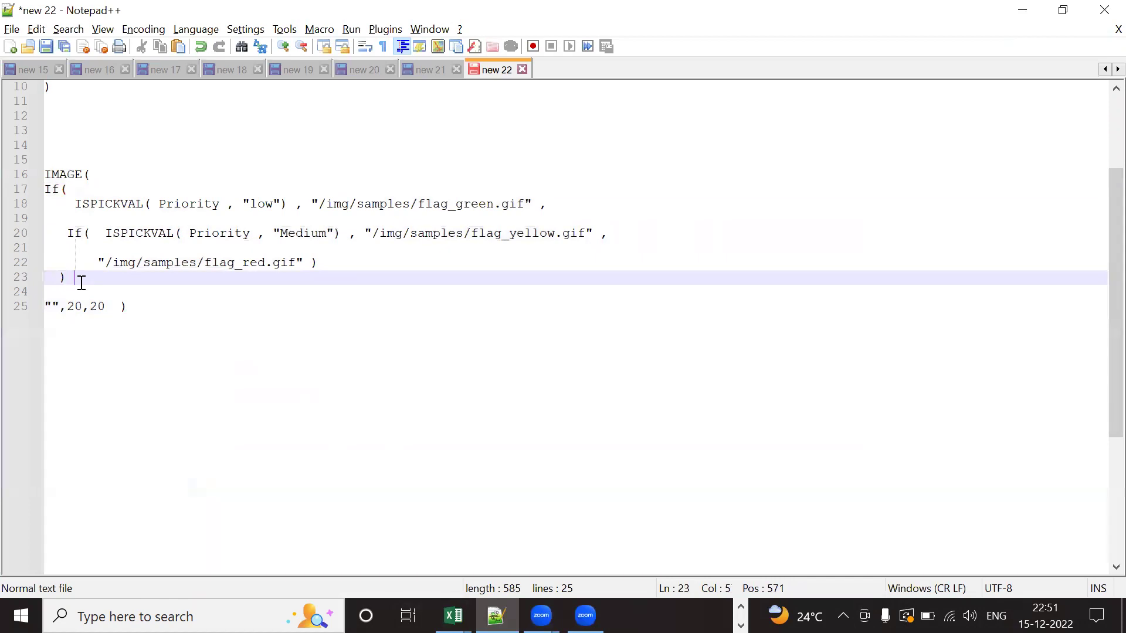
left_click_drag(85, 284, 64, 228)
key("ctrl+End")
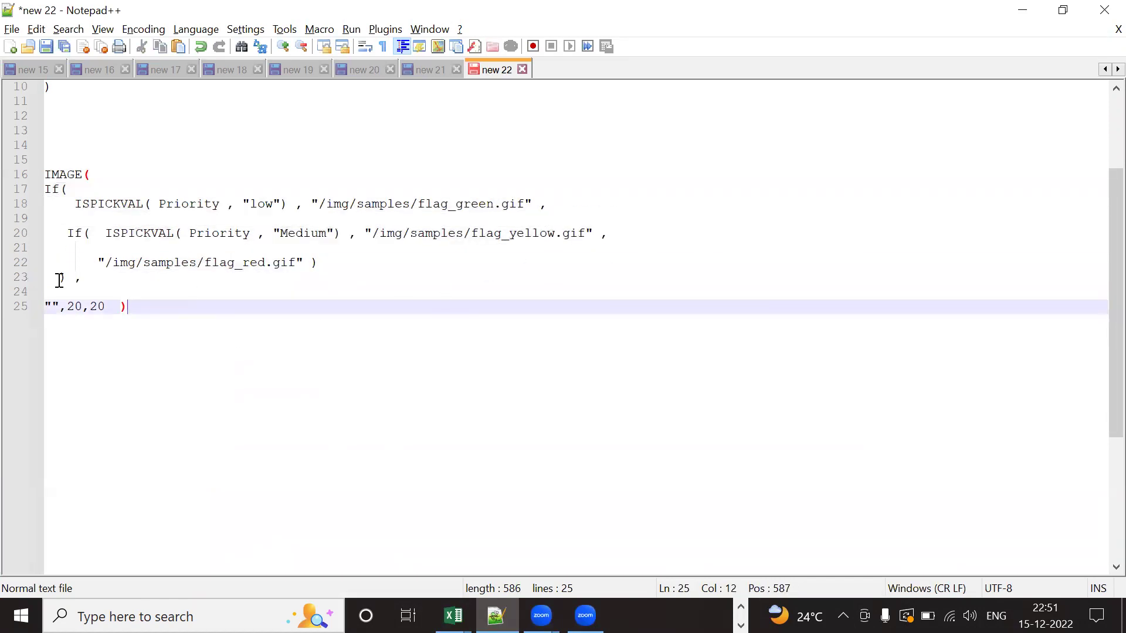
left_click_drag(86, 279, 43, 188)
left_click(153, 331)
left_click_drag(125, 307, 103, 275)
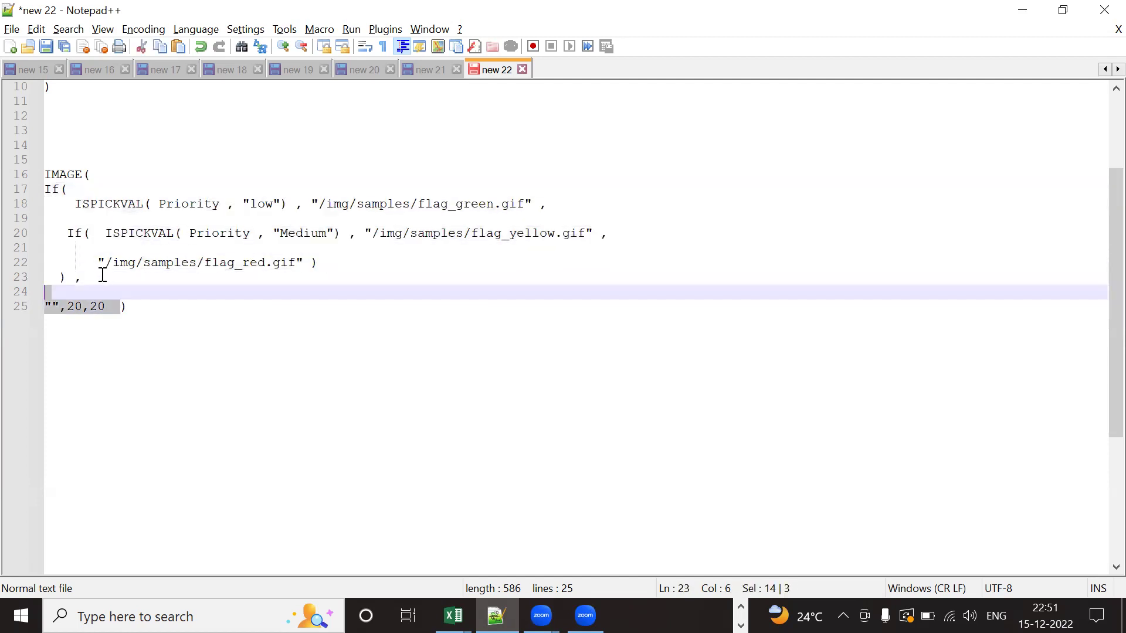
left_click(123, 332)
Step: Replace the Flag Display formula in Salesforce with the corrected IMAGE formula from Notepad++ and check the syntax
left_click_drag(123, 331, 44, 169)
key("ctrl+c")
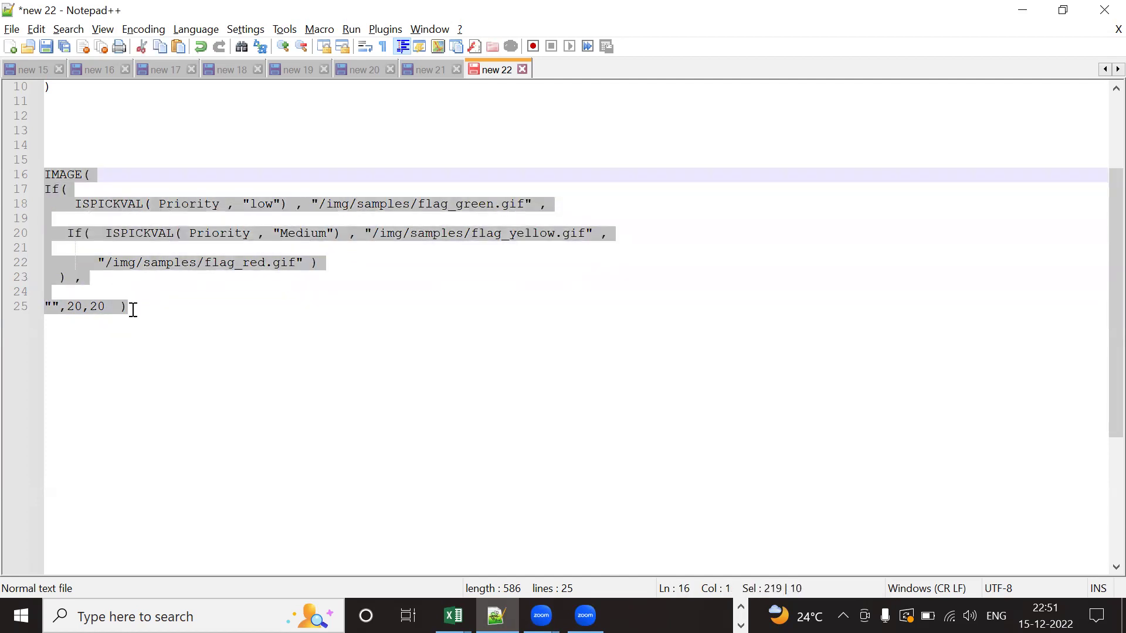
left_click(1023, 10)
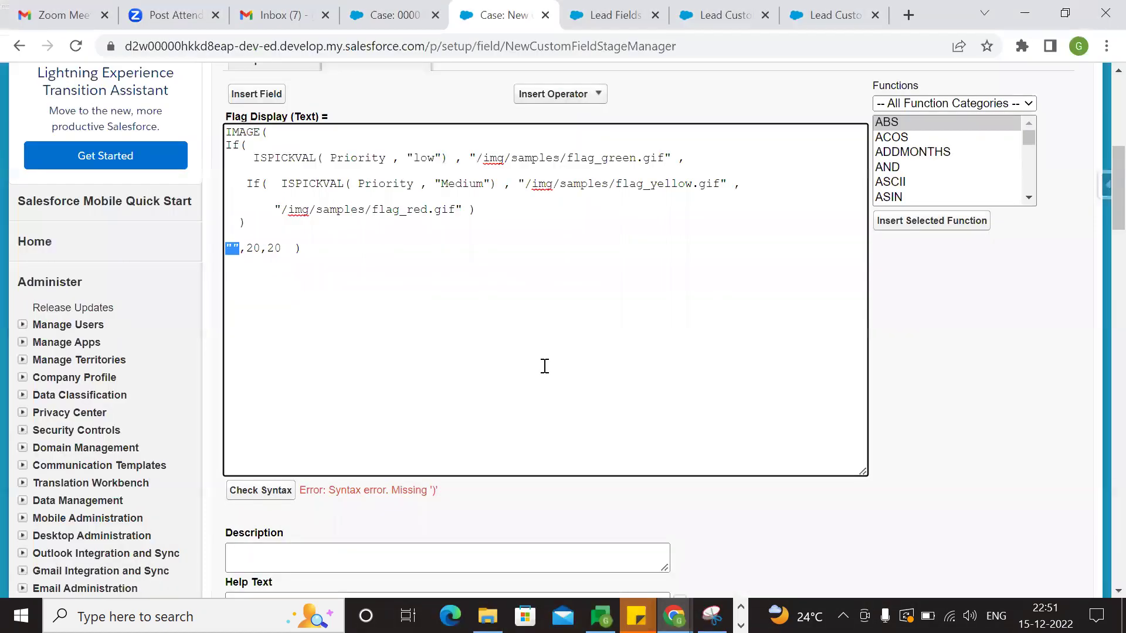
left_click(544, 366)
key("ctrl+a")
key("Delete")
key("ctrl+v")
left_click(262, 491)
scroll(420, 402, "down", 3)
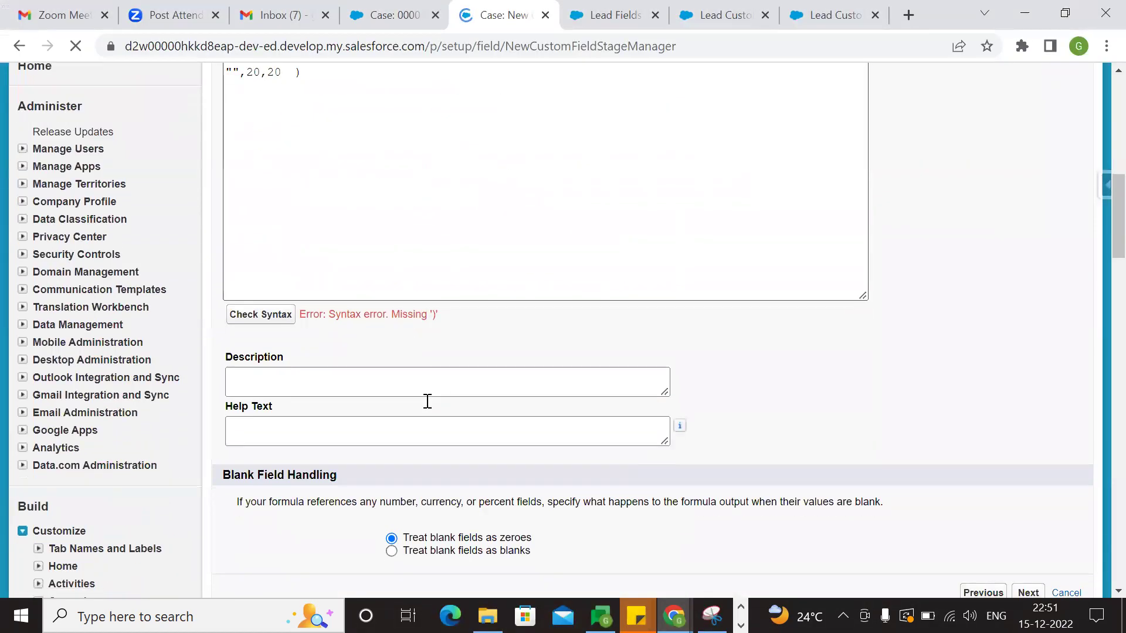
scroll(575, 384, "down", 2)
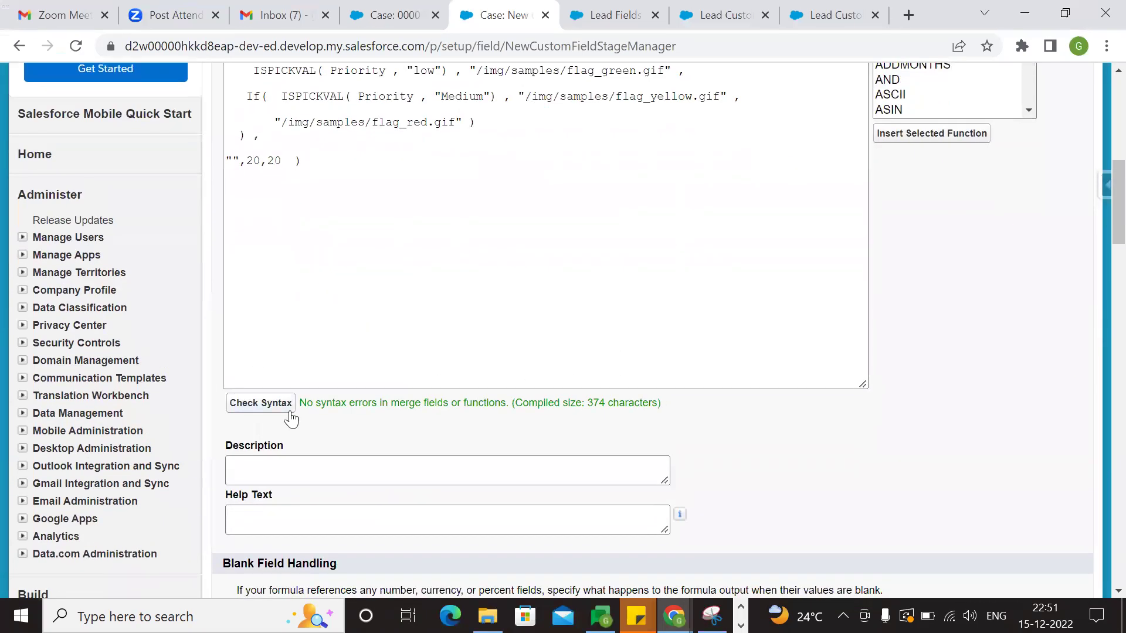
left_click_drag(302, 403, 643, 406)
left_click(704, 420)
Step: Continue to field-level security and make the Flag Display field visible to all profiles
scroll(767, 410, "down", 3)
scroll(767, 410, "down", 1)
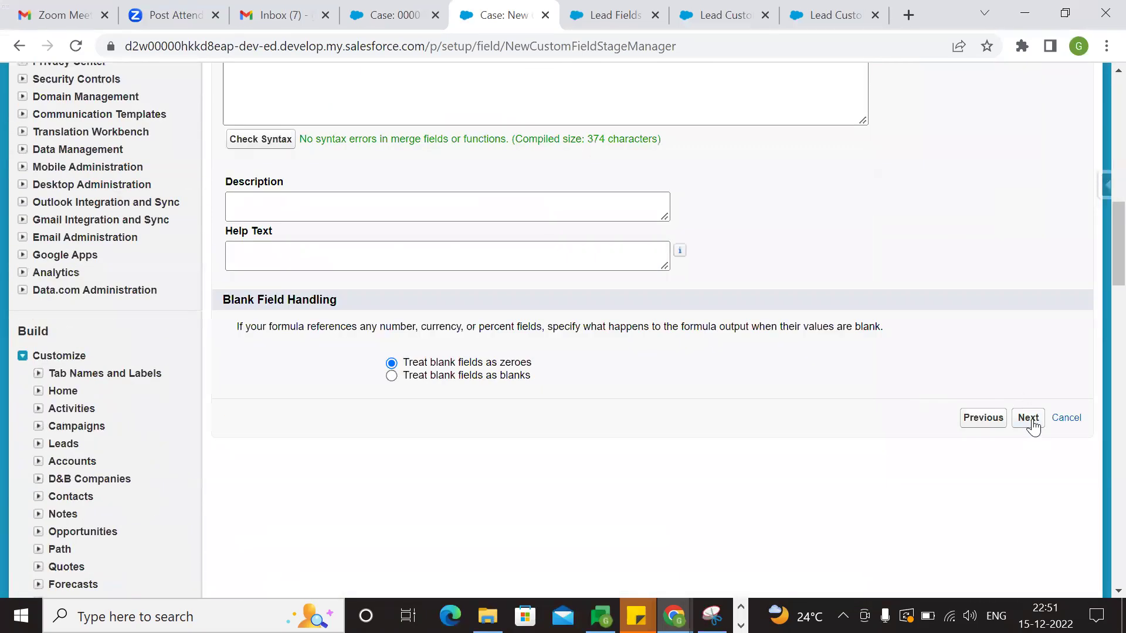
left_click(1028, 417)
scroll(589, 293, "up", 4)
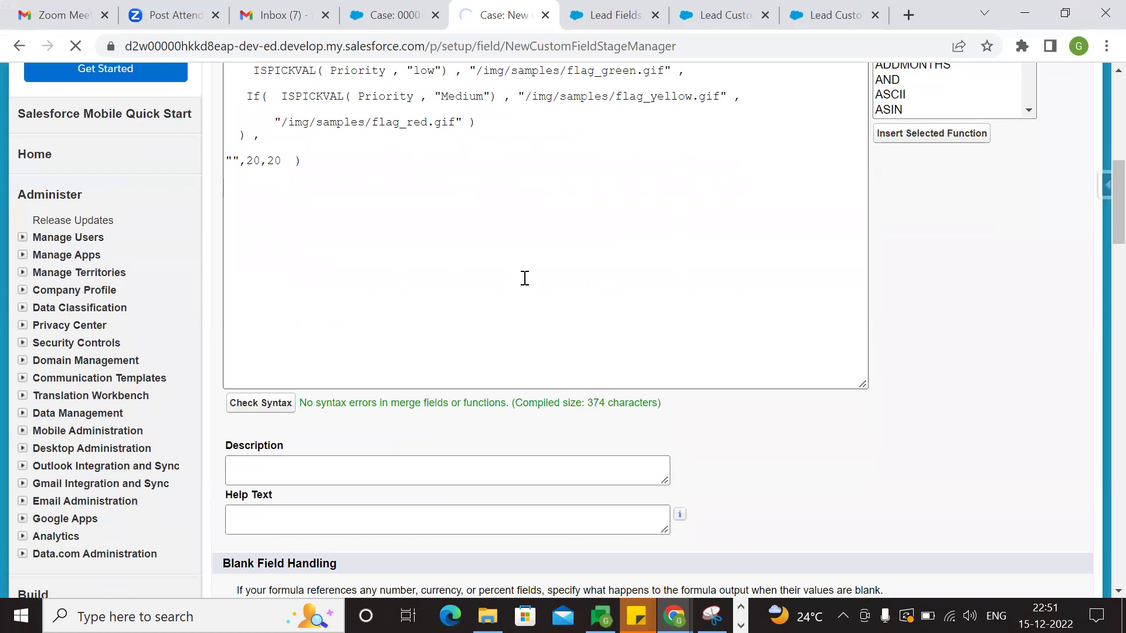
scroll(524, 276, "up", 2)
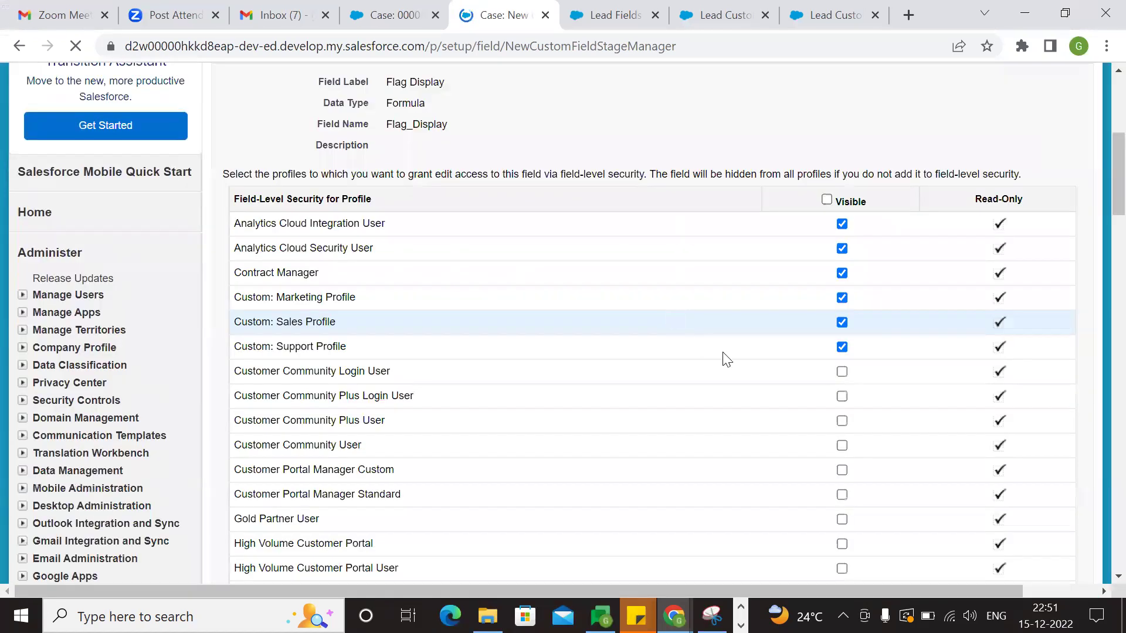
scroll(733, 352, "up", 2)
left_click(826, 347)
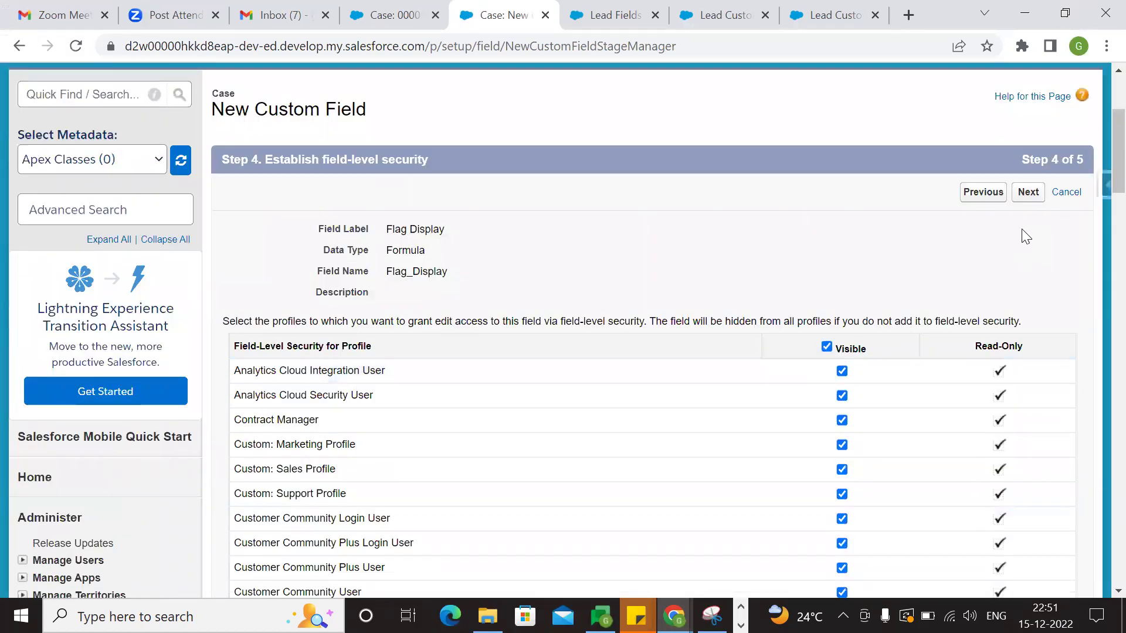
Step: Continue to the page layouts, keep the Flag Display field added to them and save the field
left_click(1028, 192)
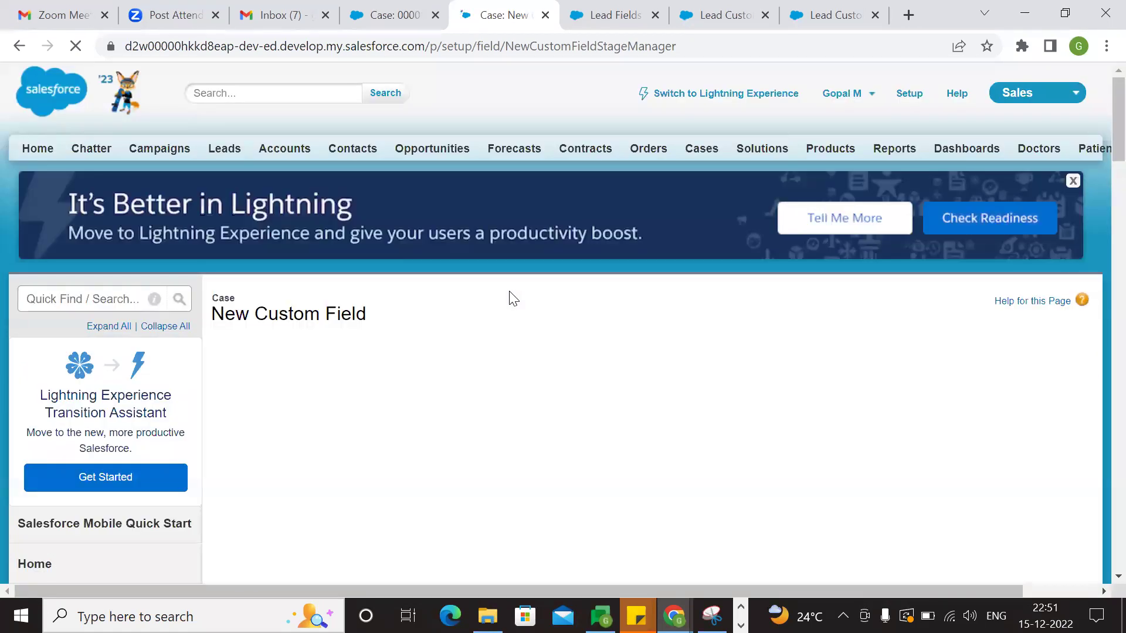
left_click(1023, 397)
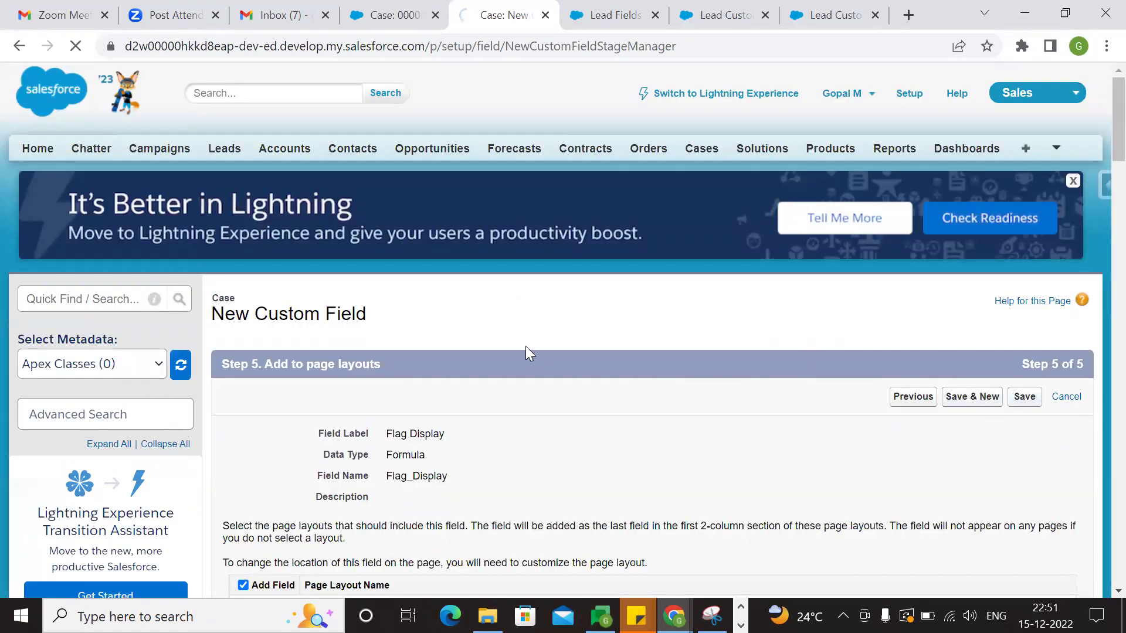
scroll(525, 349, "down", 4)
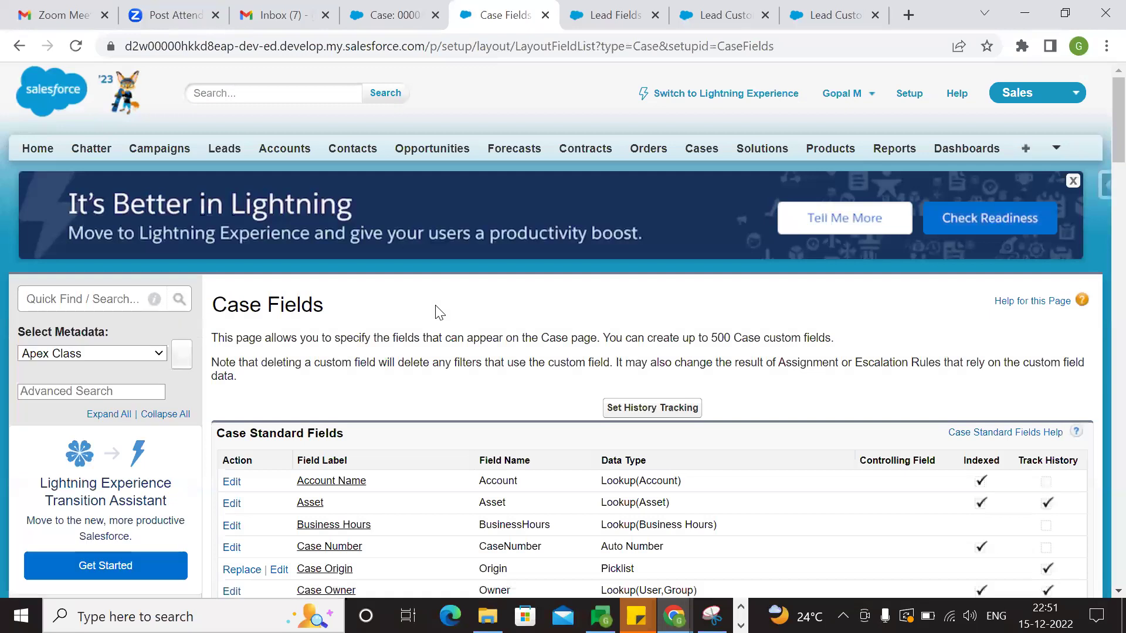
scroll(437, 311, "down", 4)
Step: Reload the open electrical wiring installation case and examine its Flag Display image against its Priority value
left_click(397, 15)
scroll(484, 269, "down", 3)
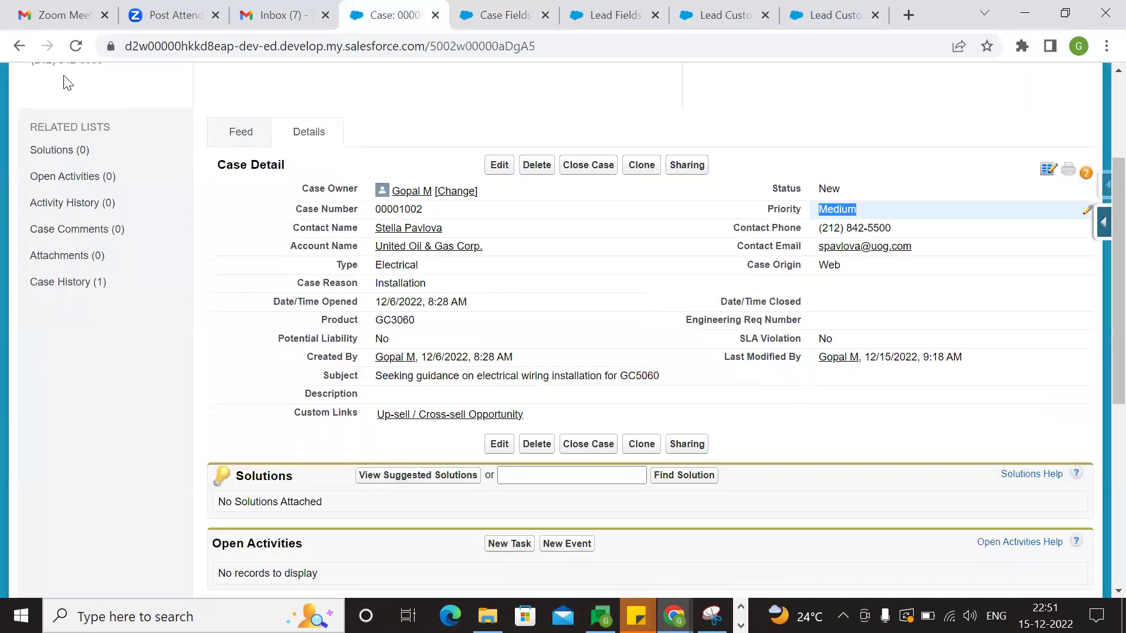
left_click(75, 45)
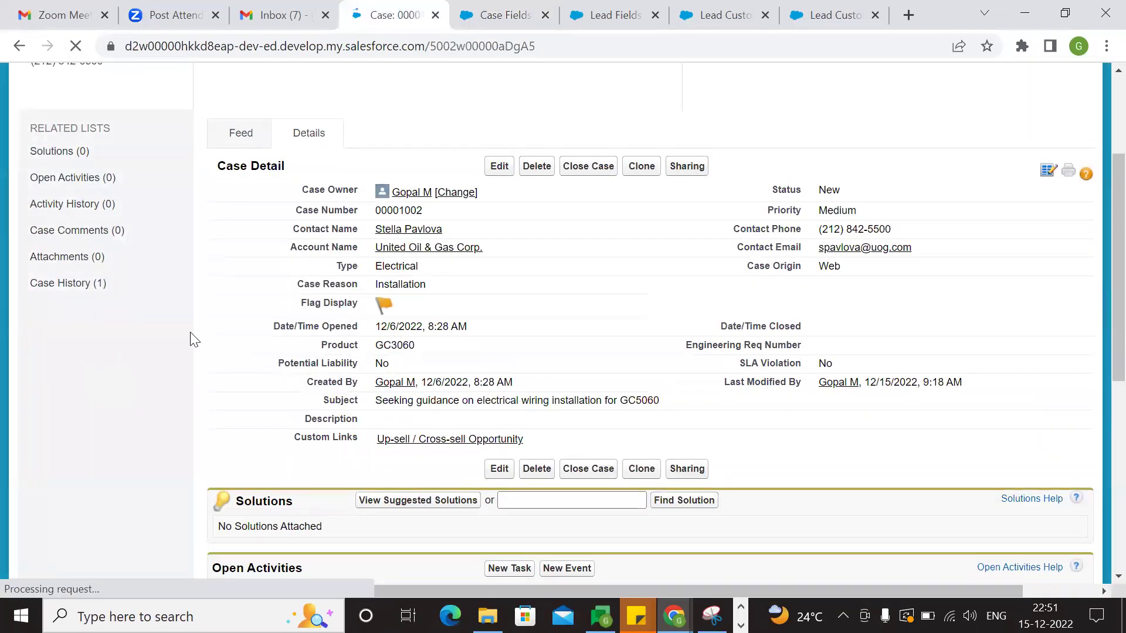
left_click_drag(297, 309, 358, 305)
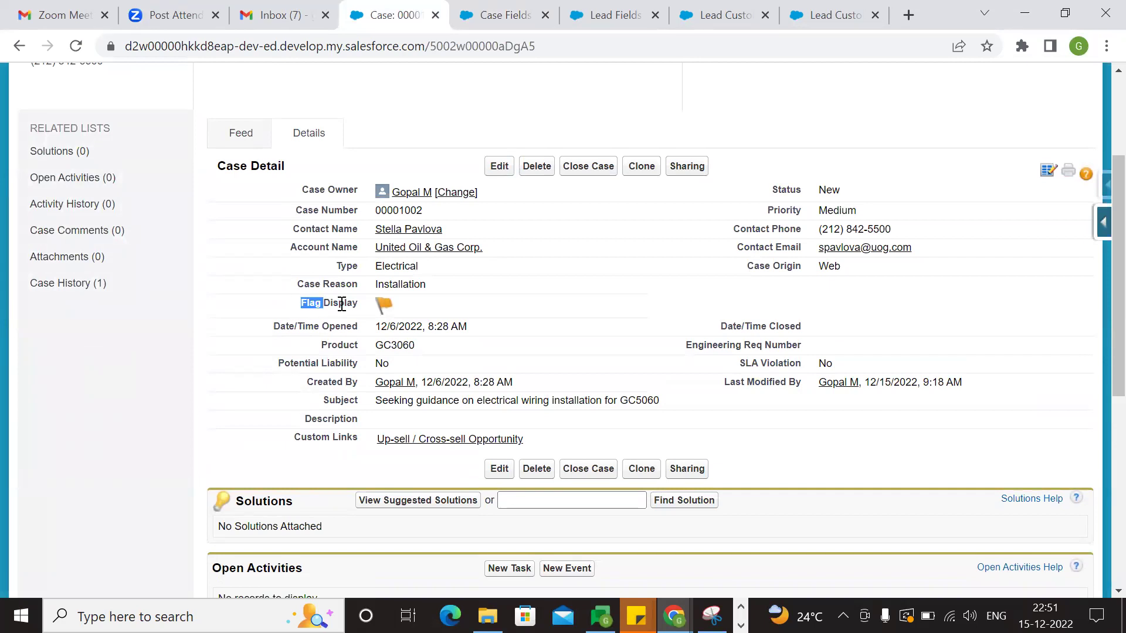
left_click(684, 389)
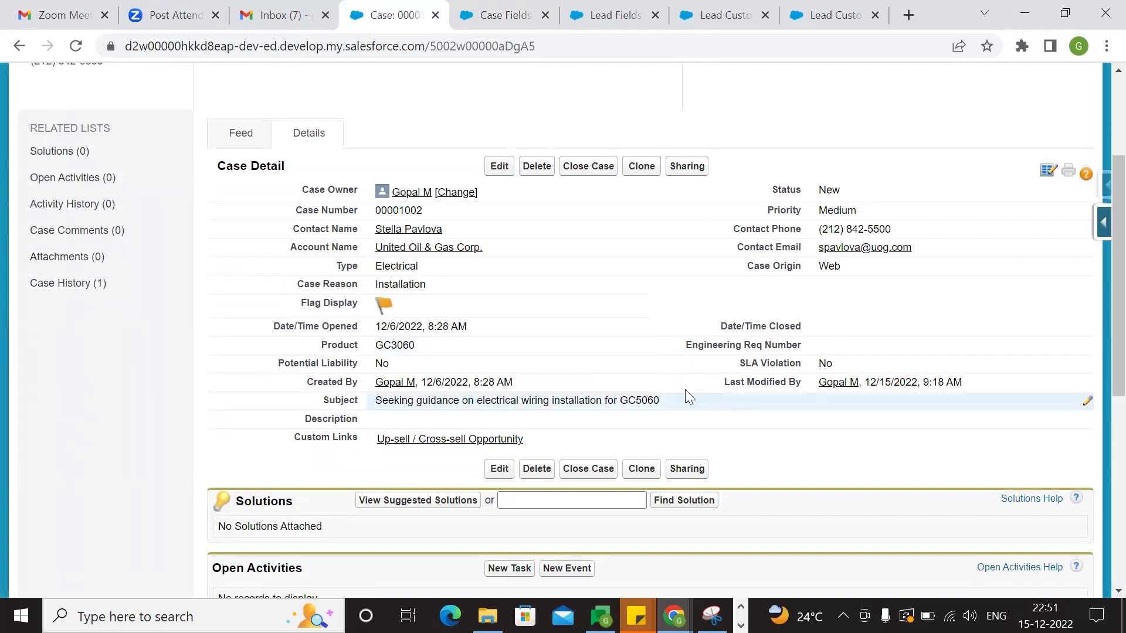
left_click_drag(287, 317, 345, 311)
left_click(816, 414)
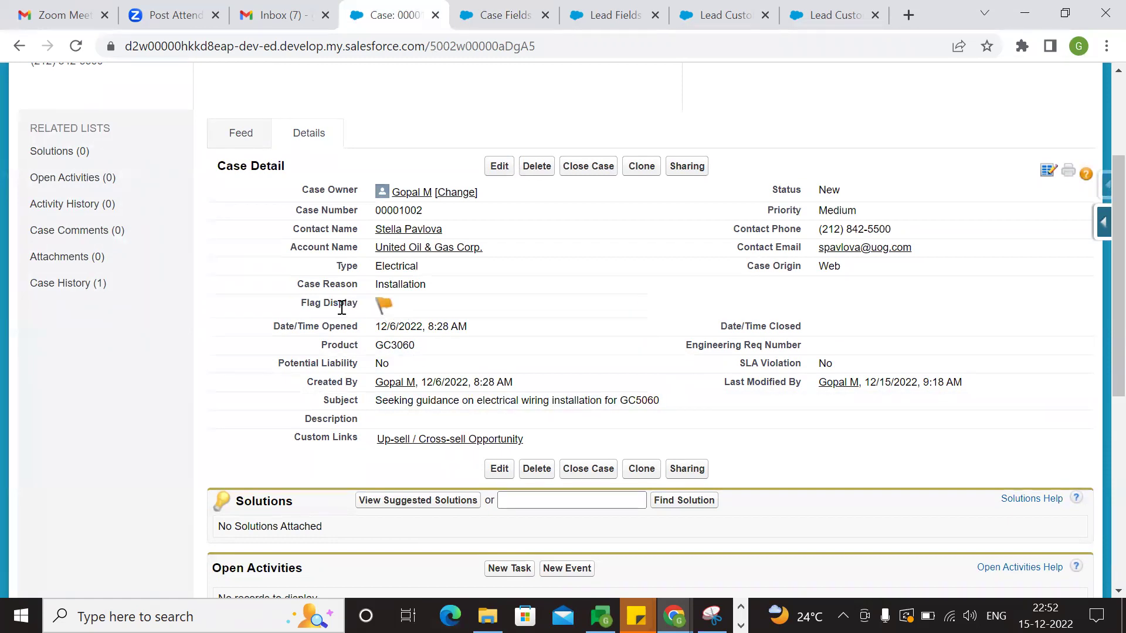
left_click_drag(290, 310, 358, 305)
left_click(861, 475)
left_click_drag(815, 211, 891, 205)
left_click(903, 200)
left_click_drag(811, 218, 875, 211)
left_click_drag(279, 313, 359, 305)
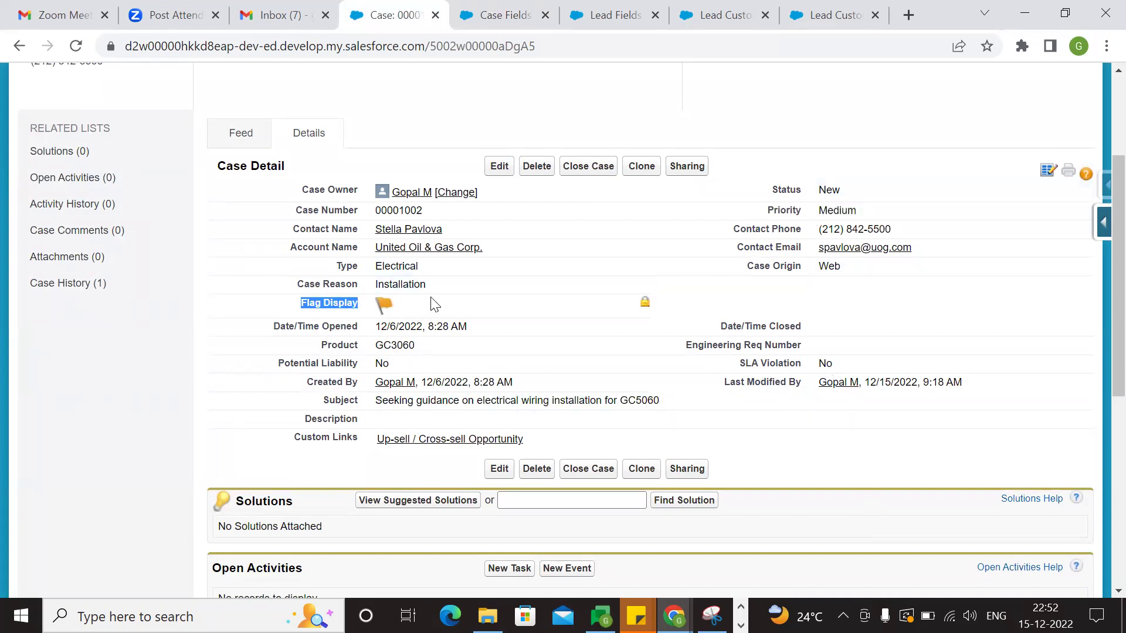
Step: Set the case's Priority to High, save the record and check its Flag Display image
left_click(884, 224)
double_click(883, 215)
left_click(859, 213)
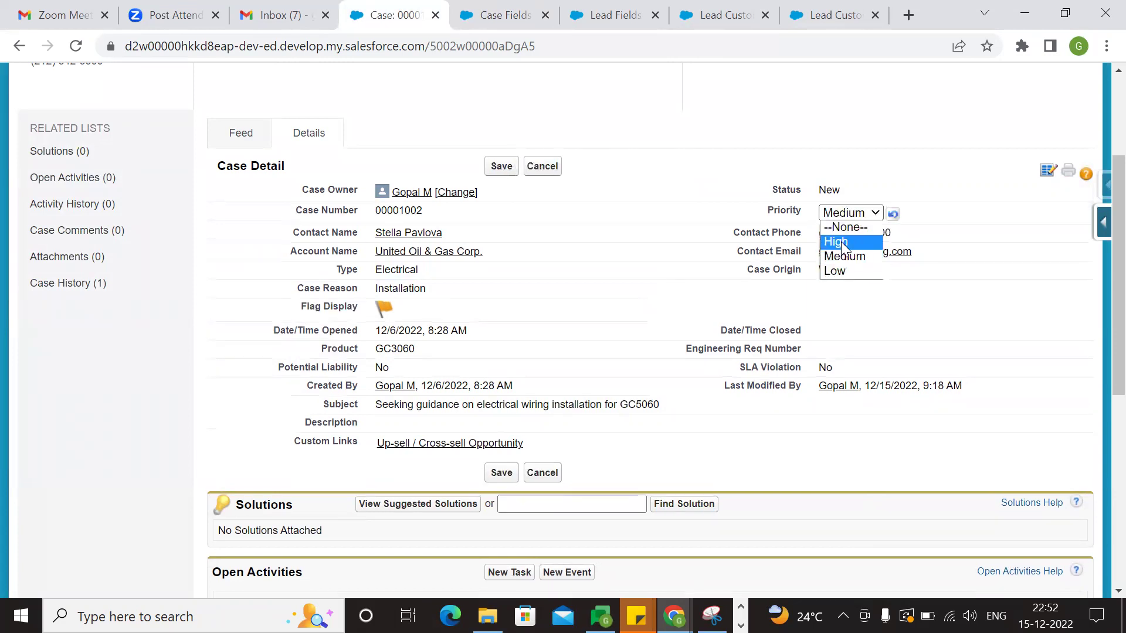
left_click(840, 241)
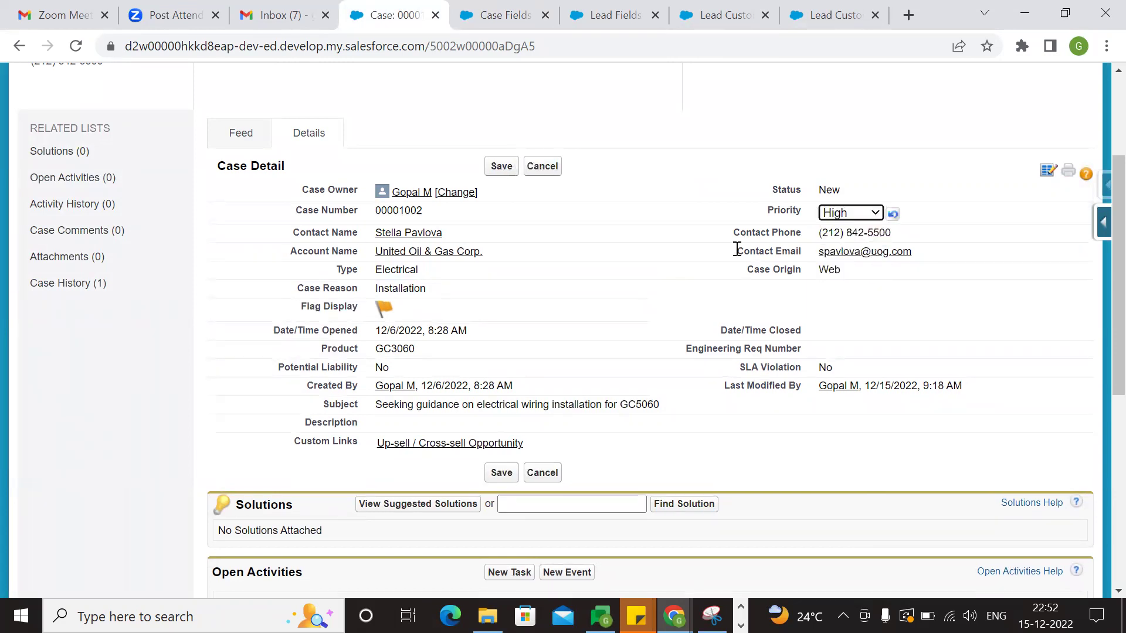
left_click(510, 170)
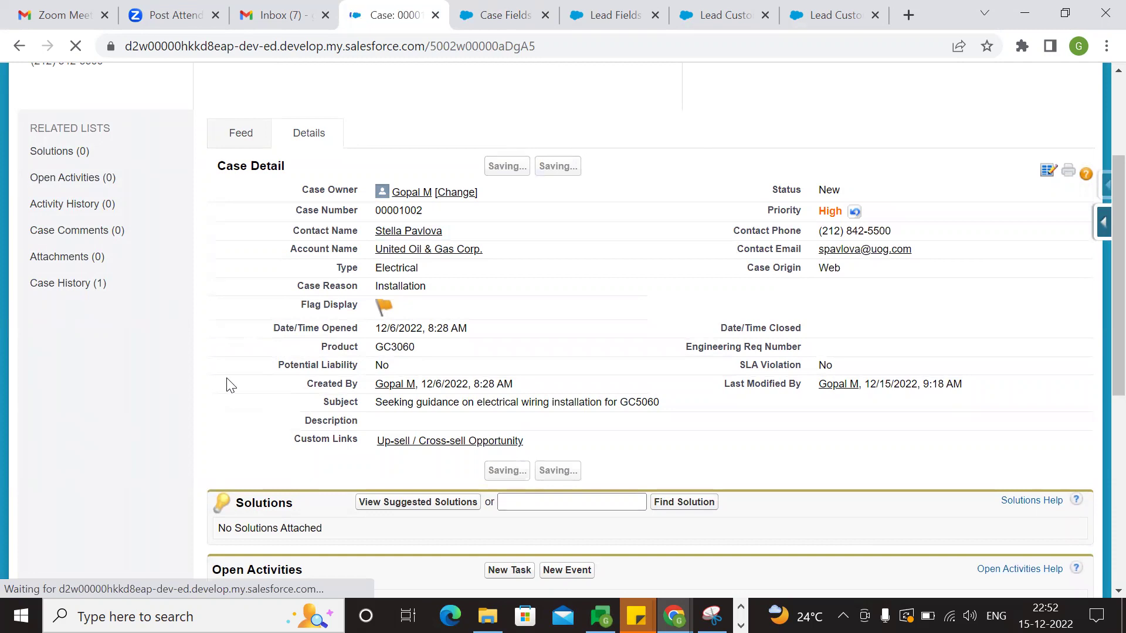
left_click_drag(297, 303, 407, 308)
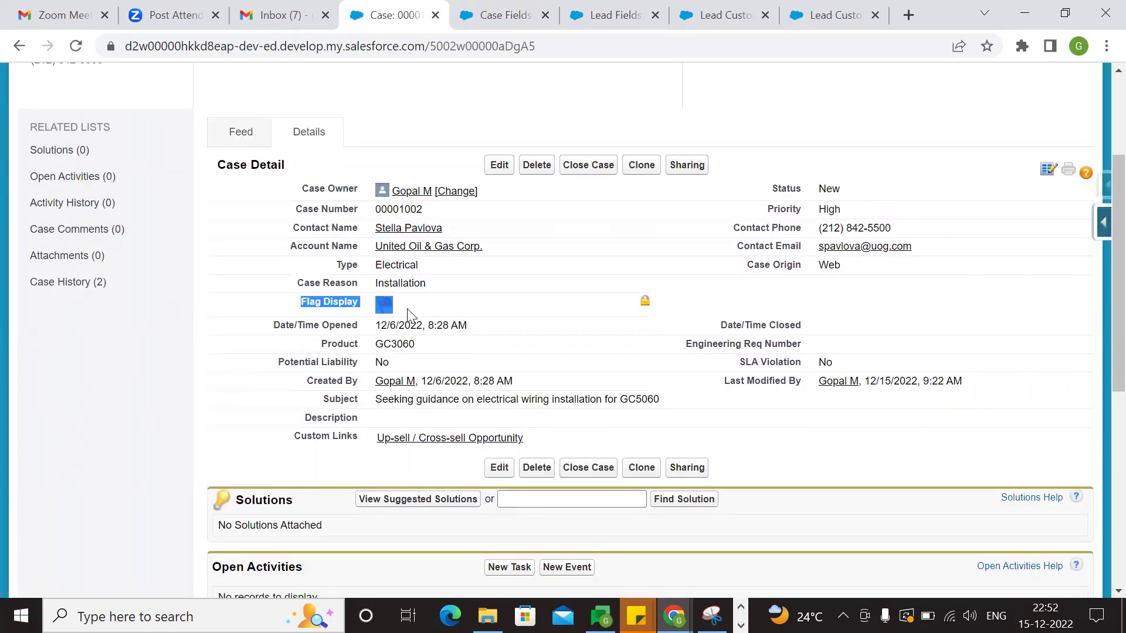
Step: Set the electrical wiring installation case's Priority to Low, save the record and check its Flag Display image
left_click(736, 418)
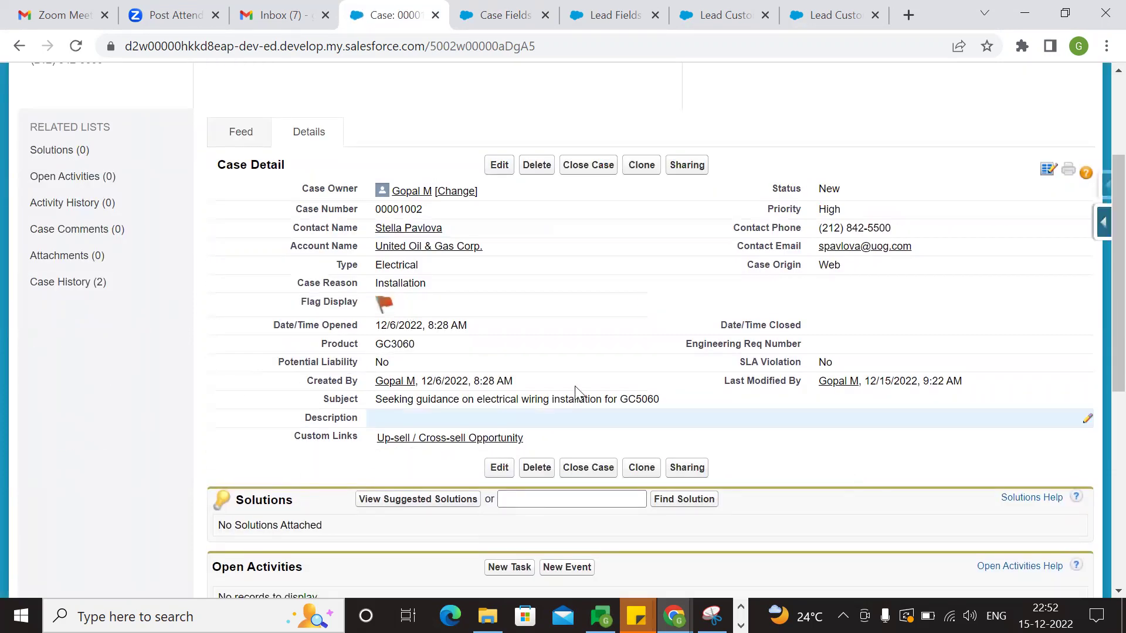
double_click(837, 212)
left_click(835, 271)
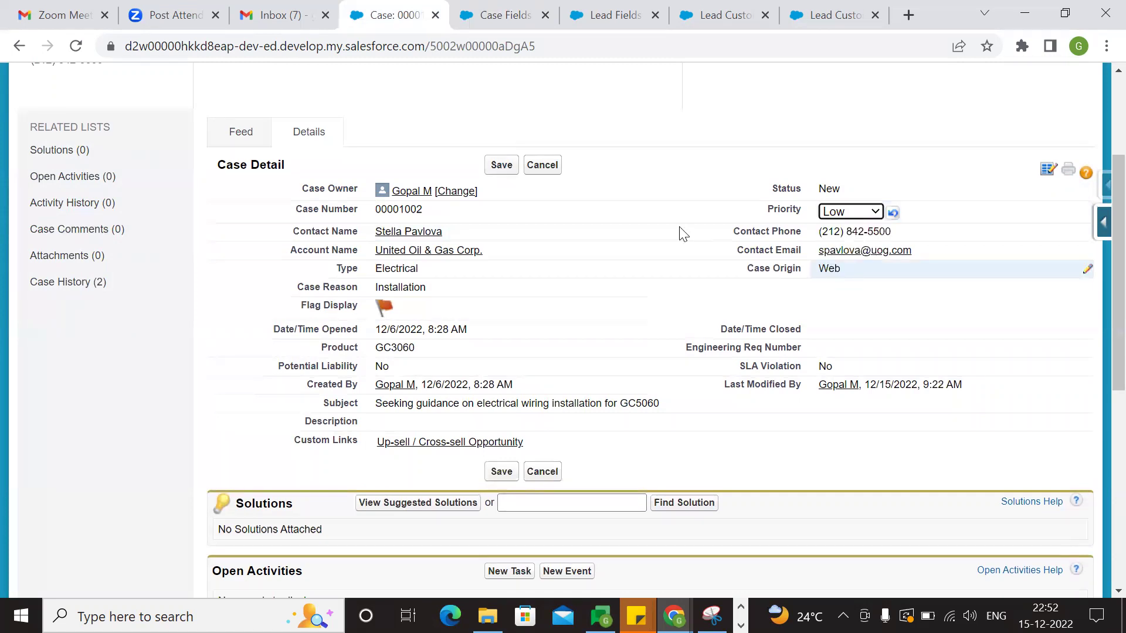
left_click(501, 166)
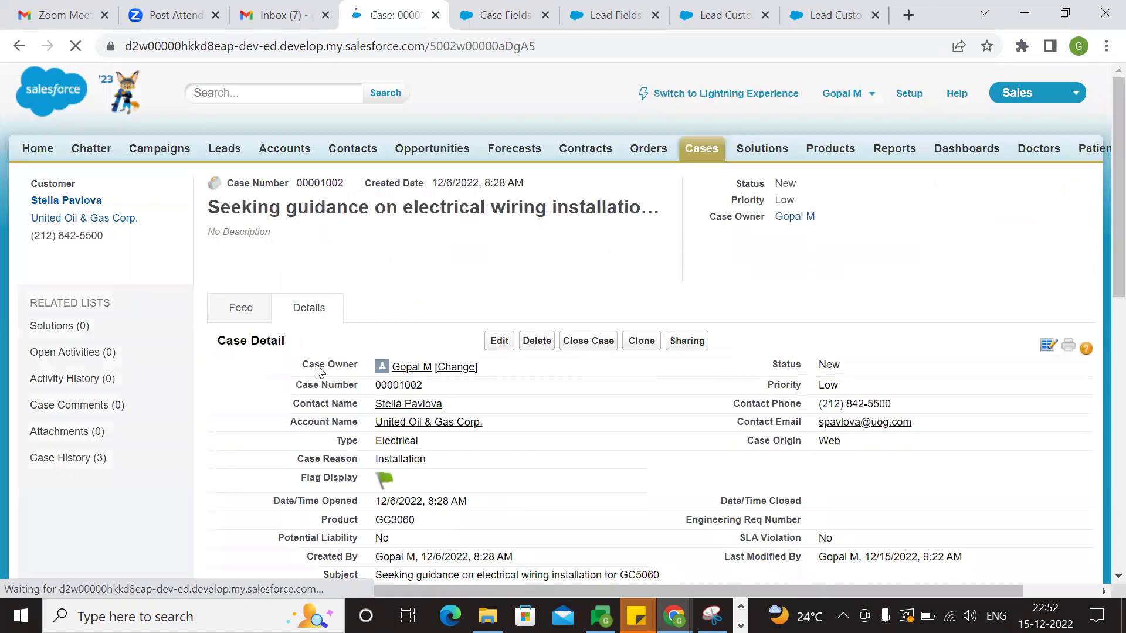
left_click_drag(289, 213, 374, 216)
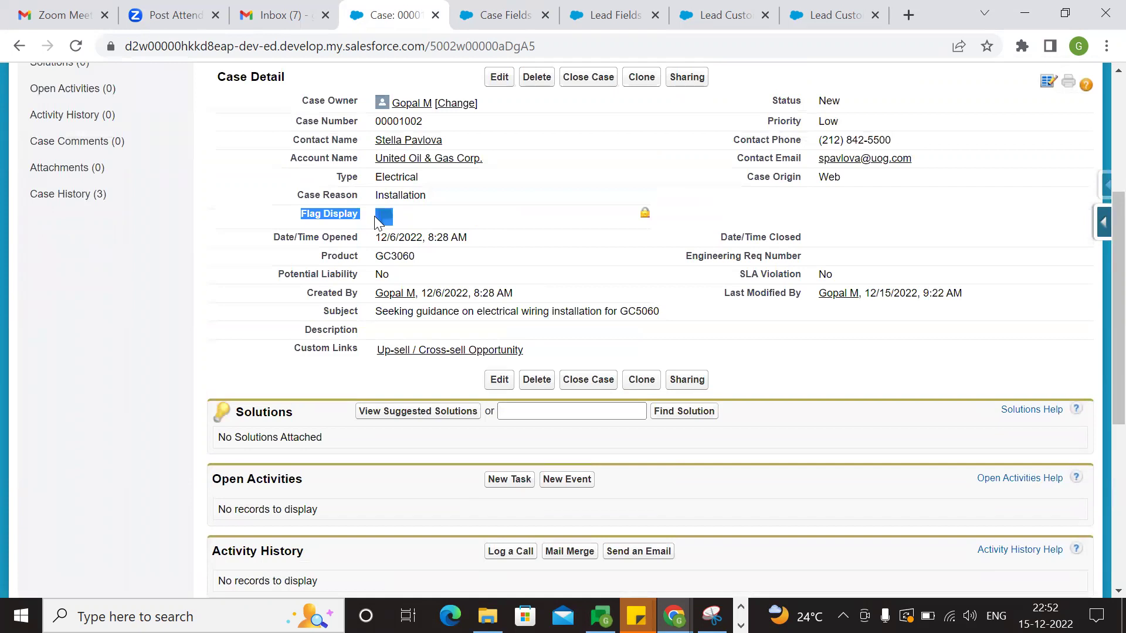
left_click(399, 222)
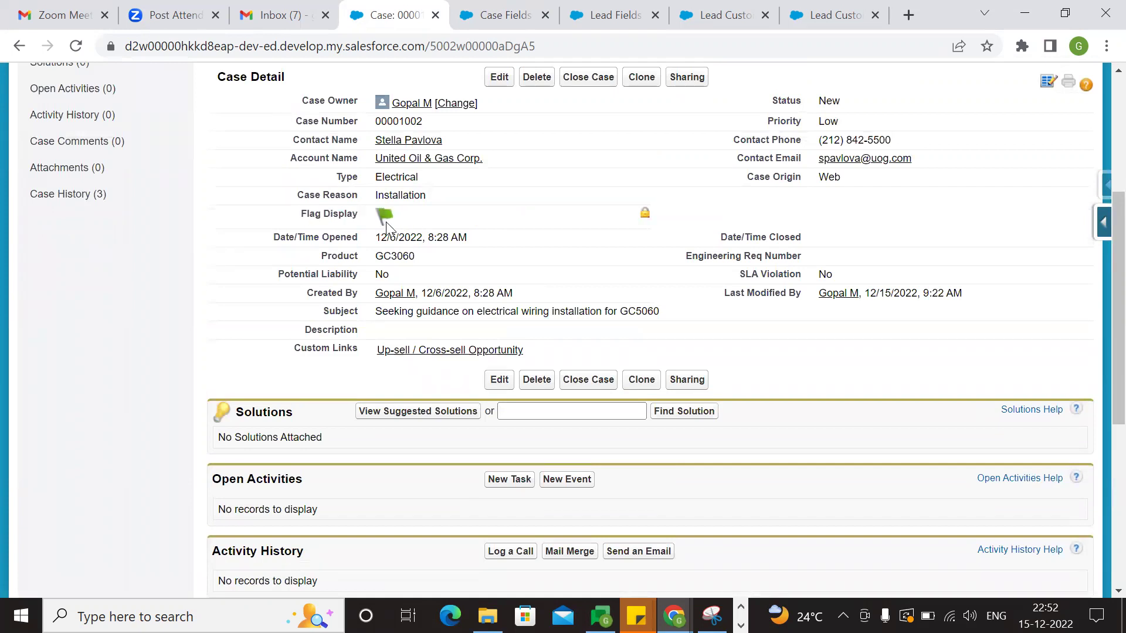
Step: Open the Flag Display field from the Case custom fields, review its formula and start editing the field
left_click(503, 17)
scroll(409, 210, "down", 14)
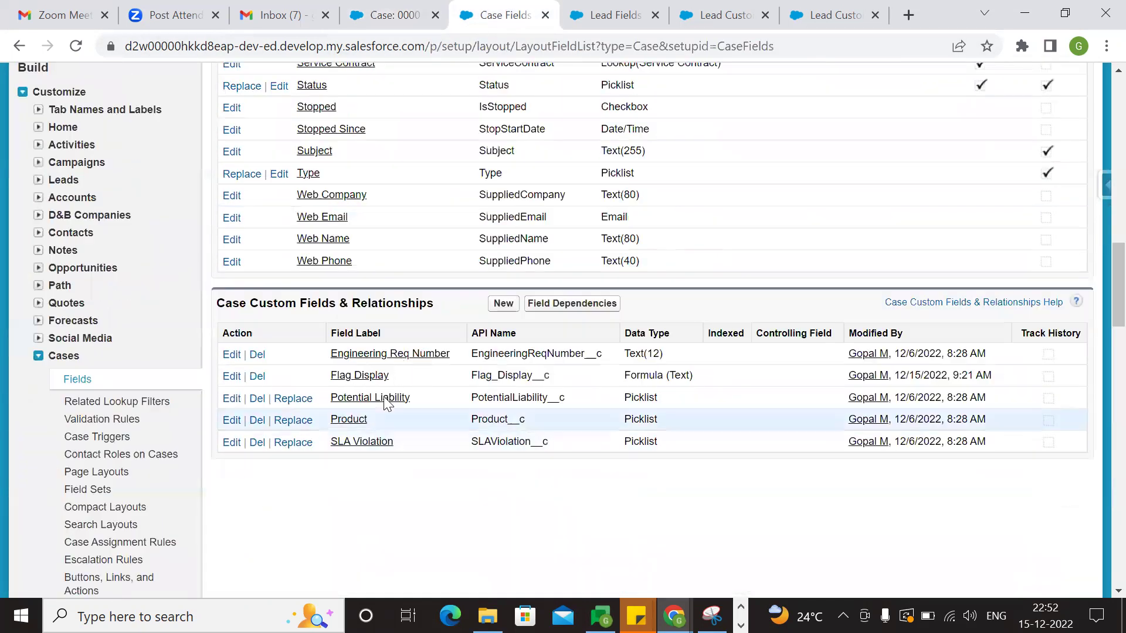
left_click(364, 378)
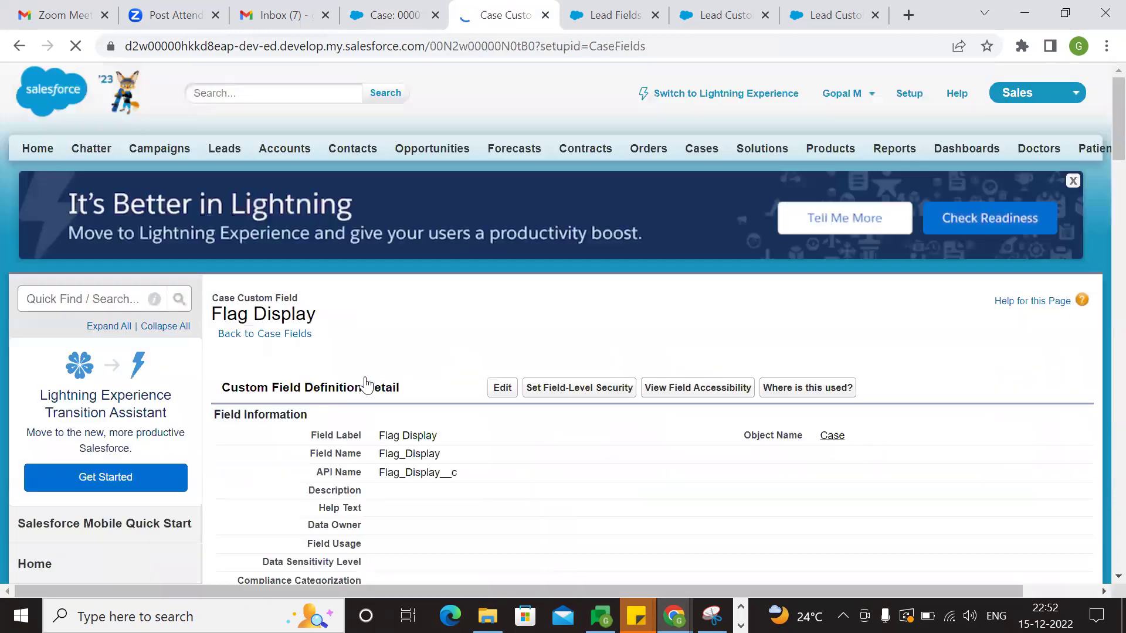
scroll(364, 384, "down", 6)
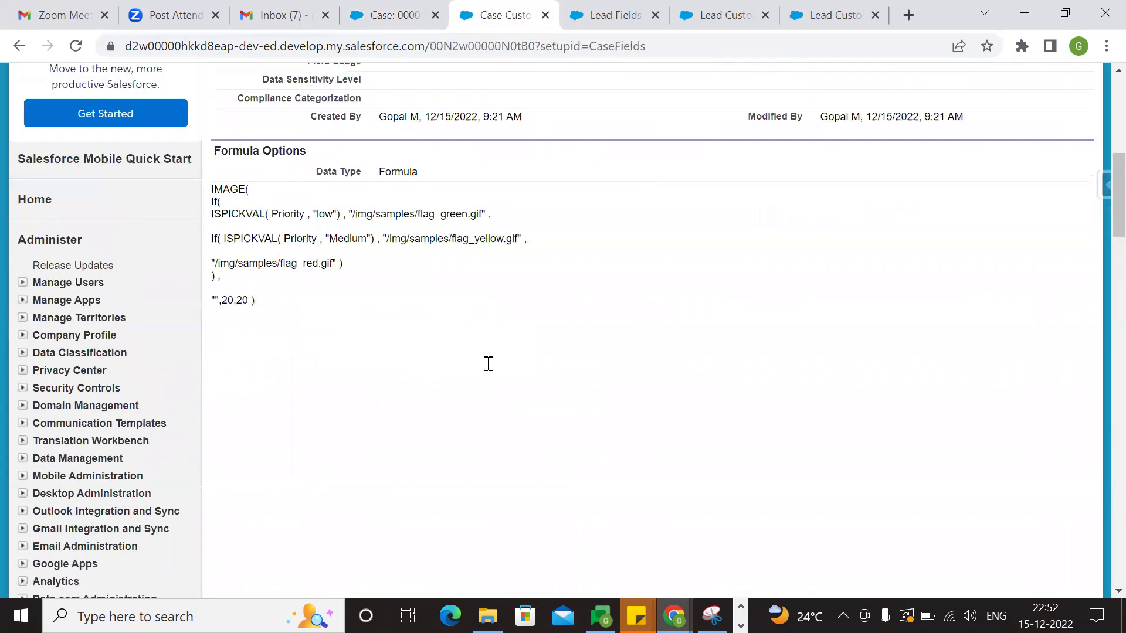
scroll(538, 298, "up", 6)
left_click(512, 300)
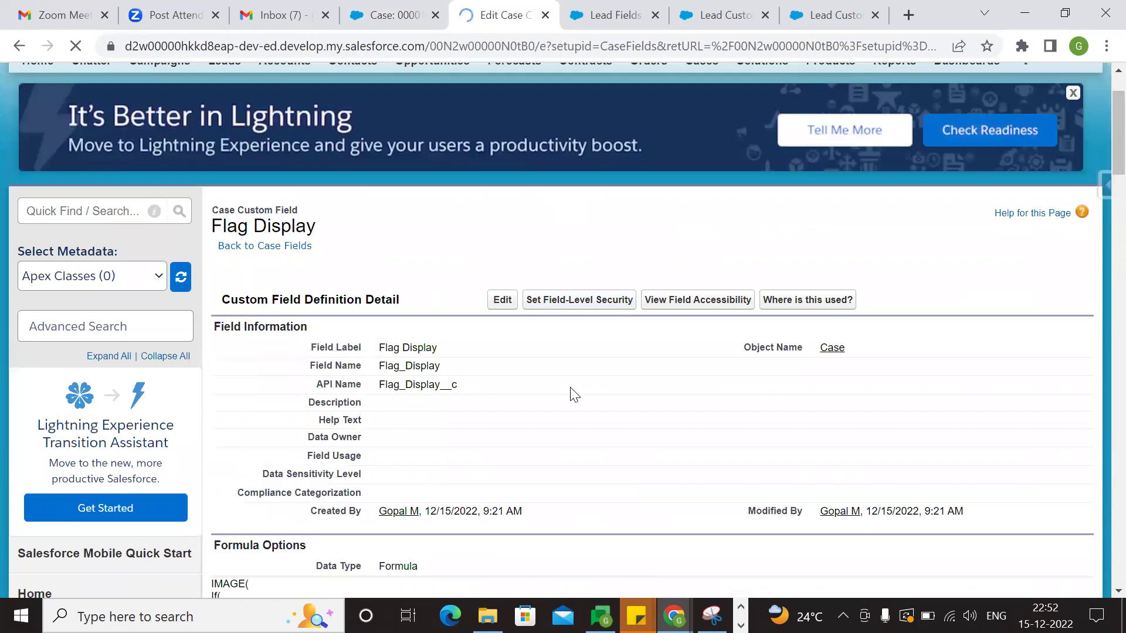
Step: Set both the image height and width in the Flag Display formula to 15 and save the field
scroll(492, 386, "down", 12)
scroll(391, 377, "up", 5)
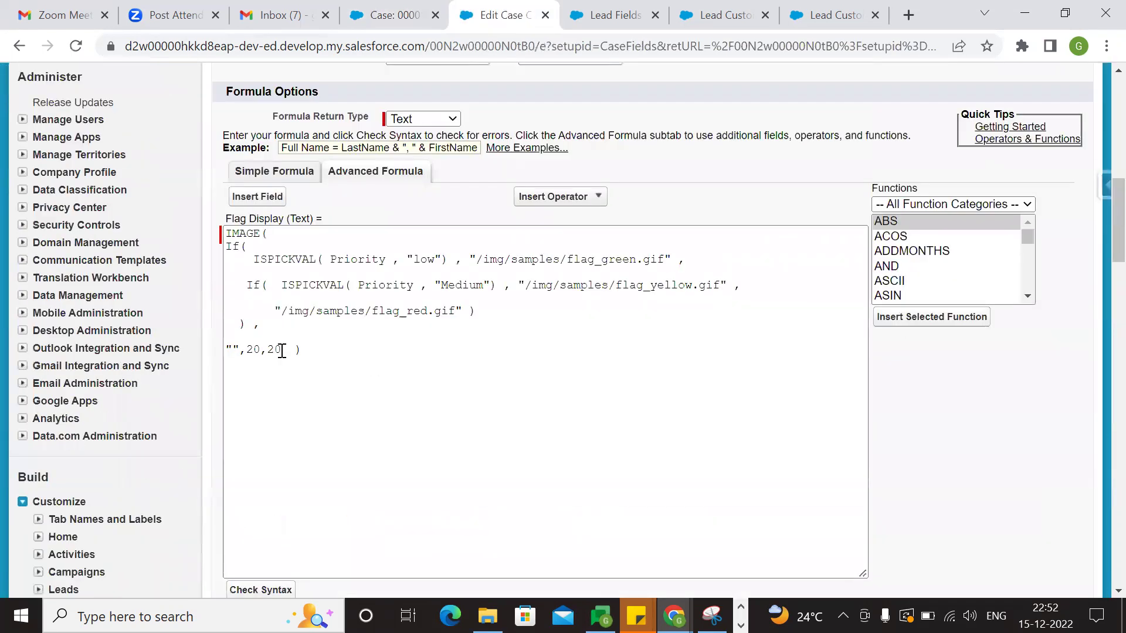
left_click(282, 350)
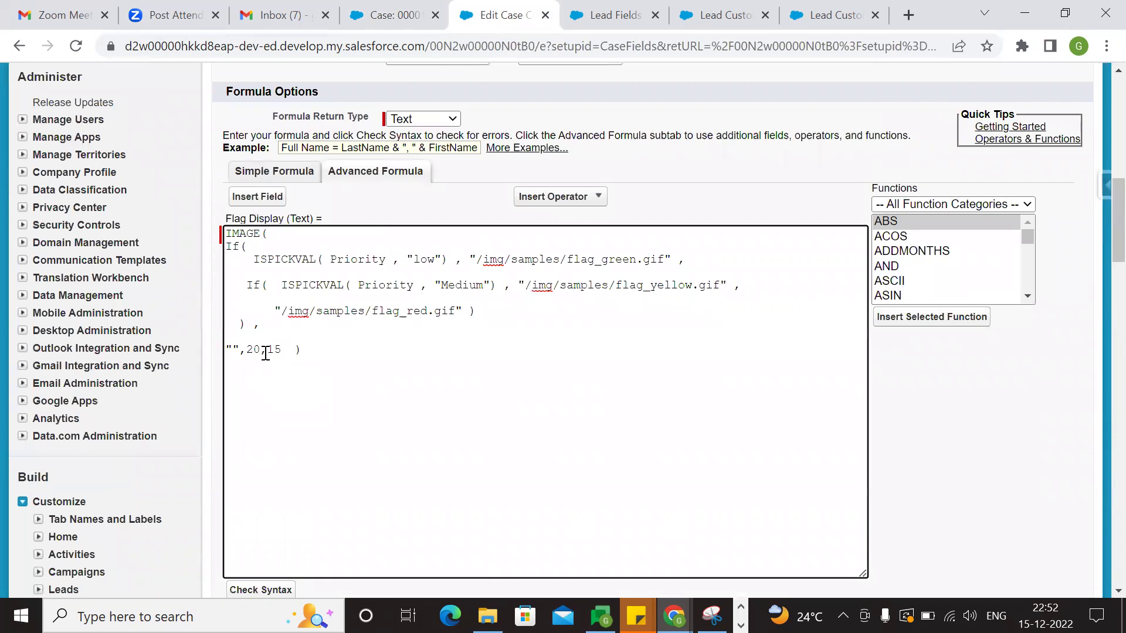
key("BackSpace")
type("5")
scroll(457, 313, "down", 5)
left_click(502, 403)
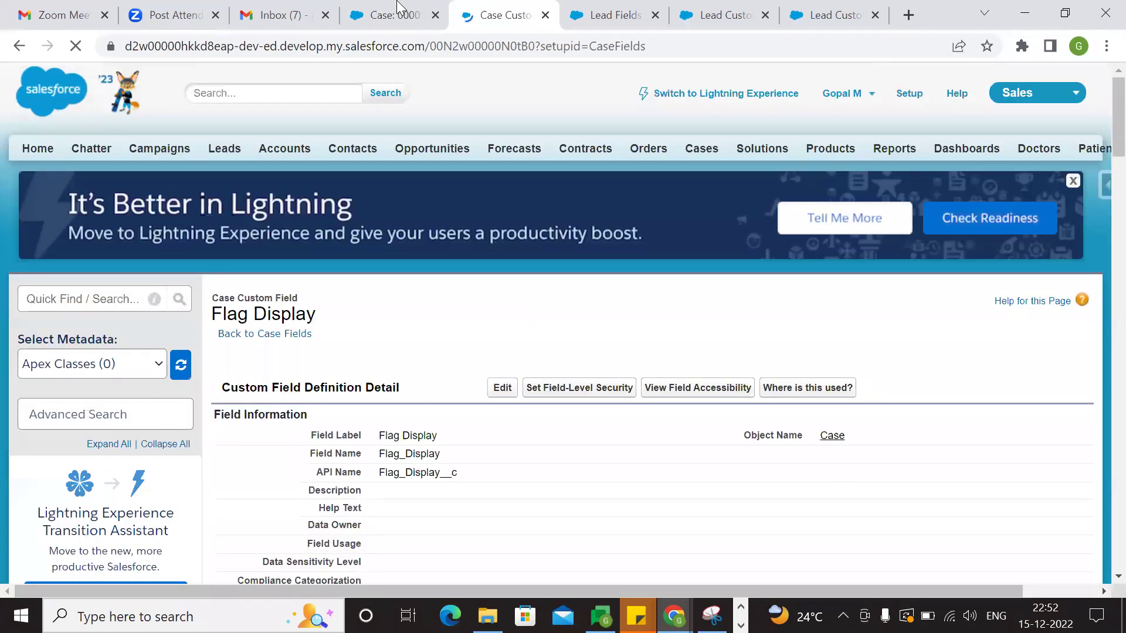
Step: Reload the case to examine the size of its flag image, and compare it with the size values in the Flag Display formula
left_click(394, 15)
left_click(76, 46)
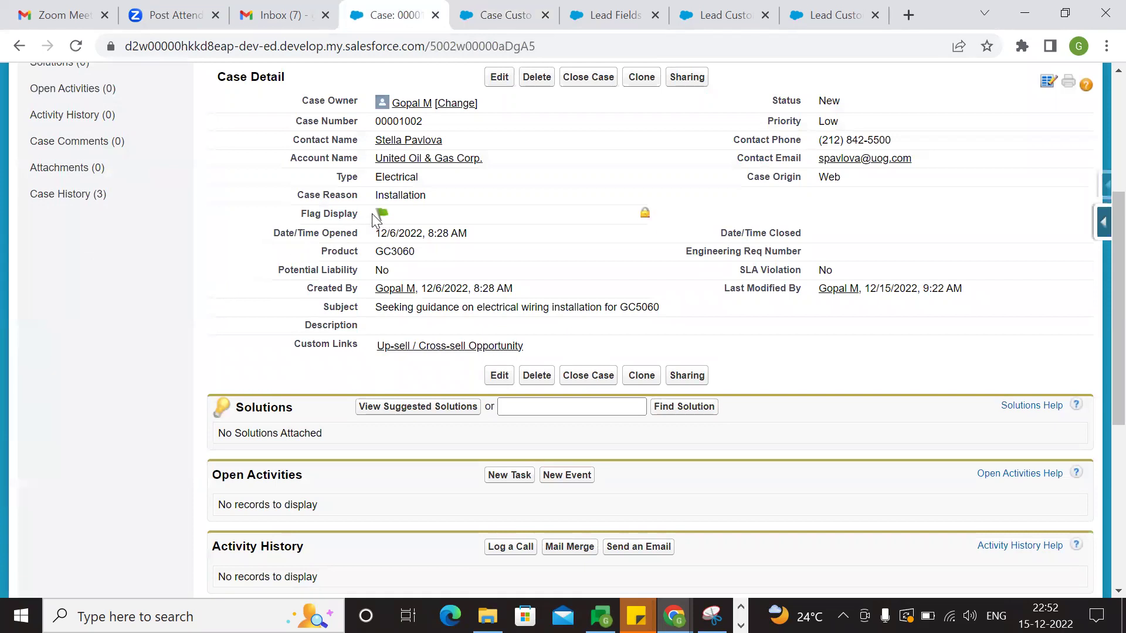
left_click_drag(375, 217, 425, 218)
left_click(542, 7)
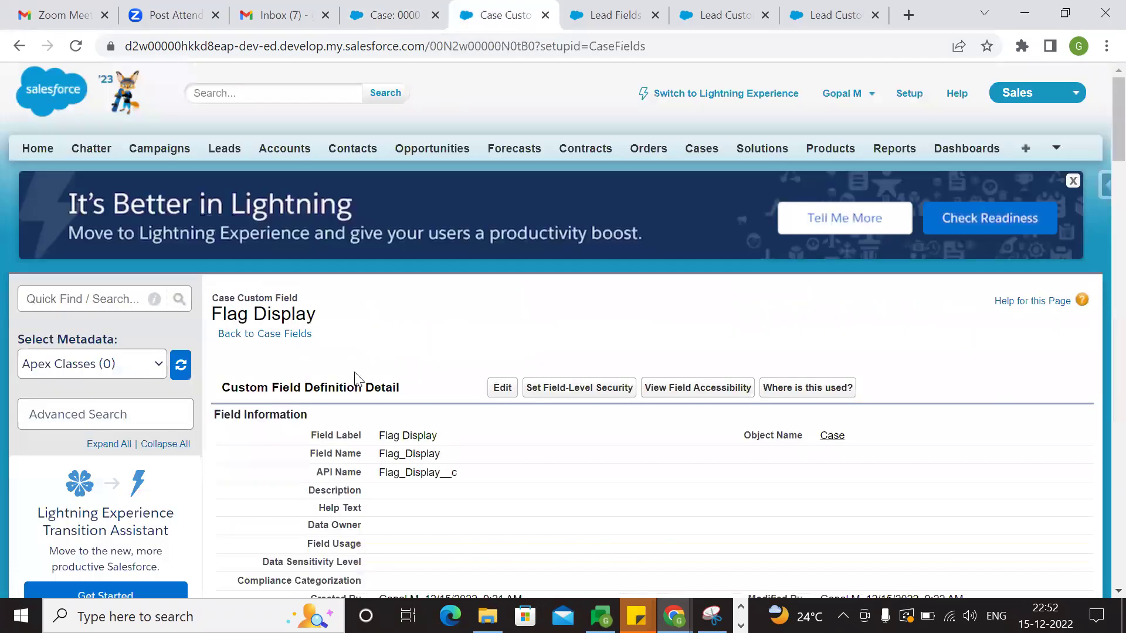
scroll(258, 427, "down", 5)
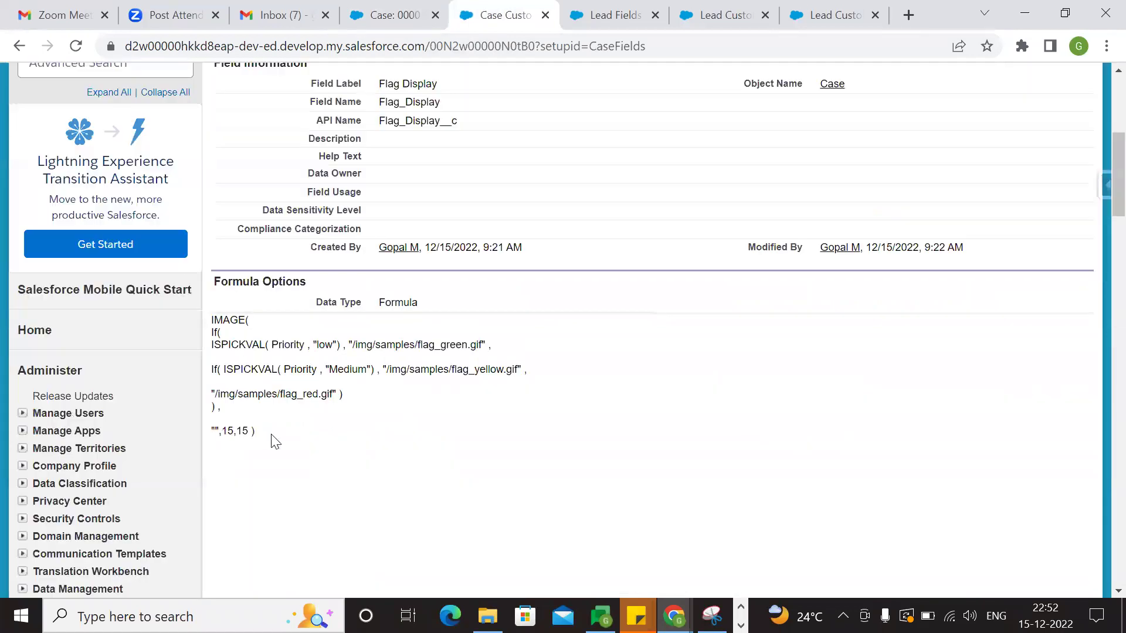
Step: Return to the case, set its Priority to High, save the record and check the resized flag image
left_click(393, 15)
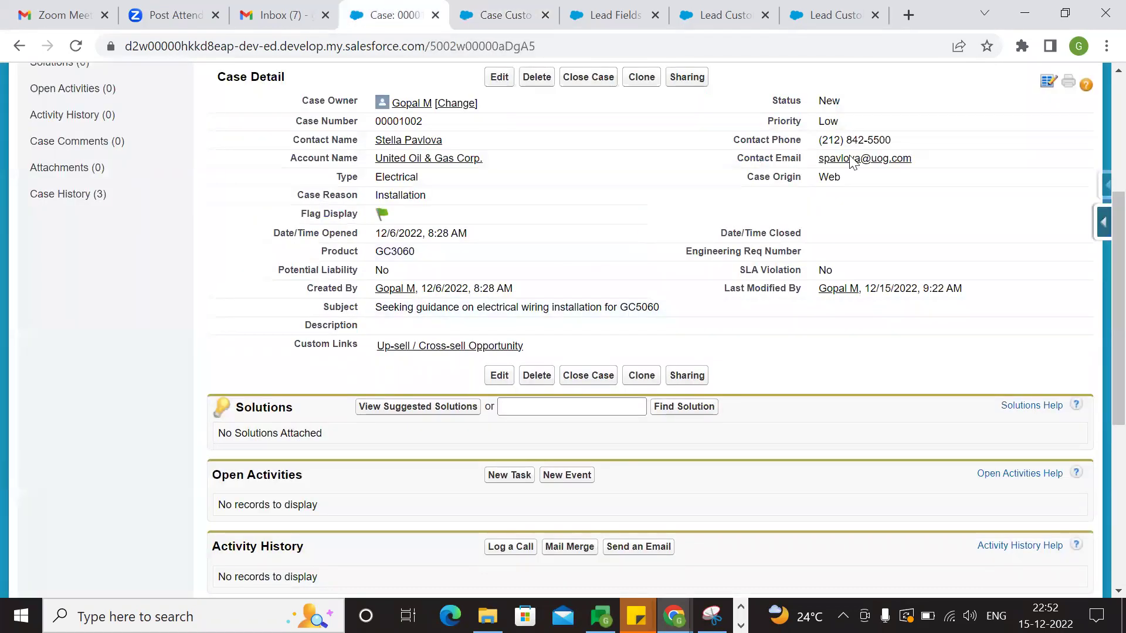
double_click(852, 120)
left_click(851, 124)
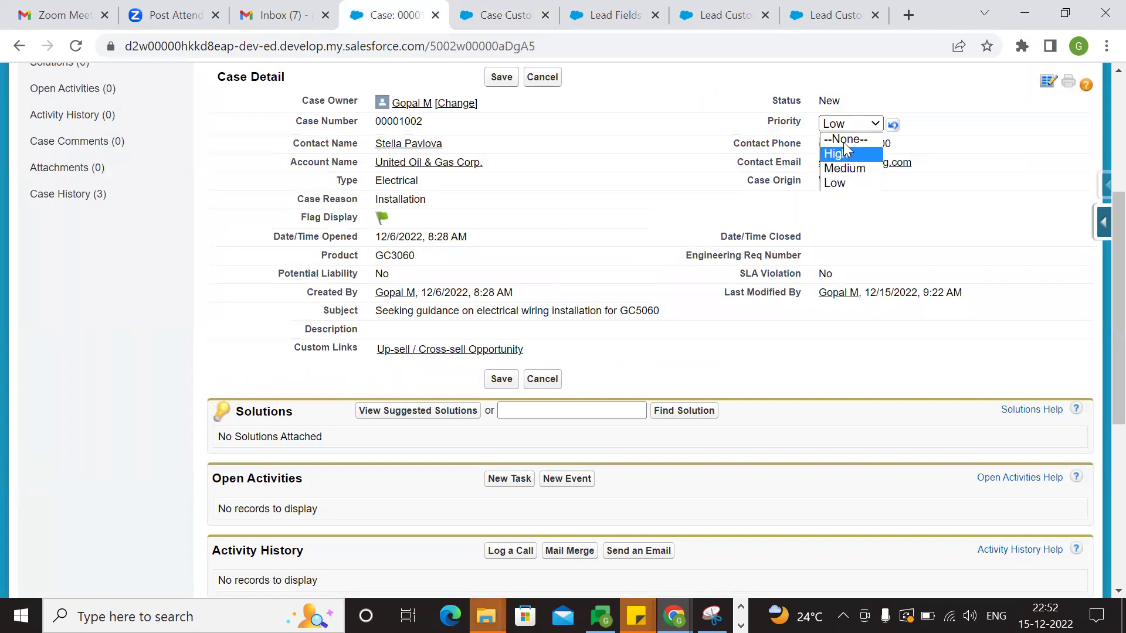
left_click(844, 151)
left_click(502, 77)
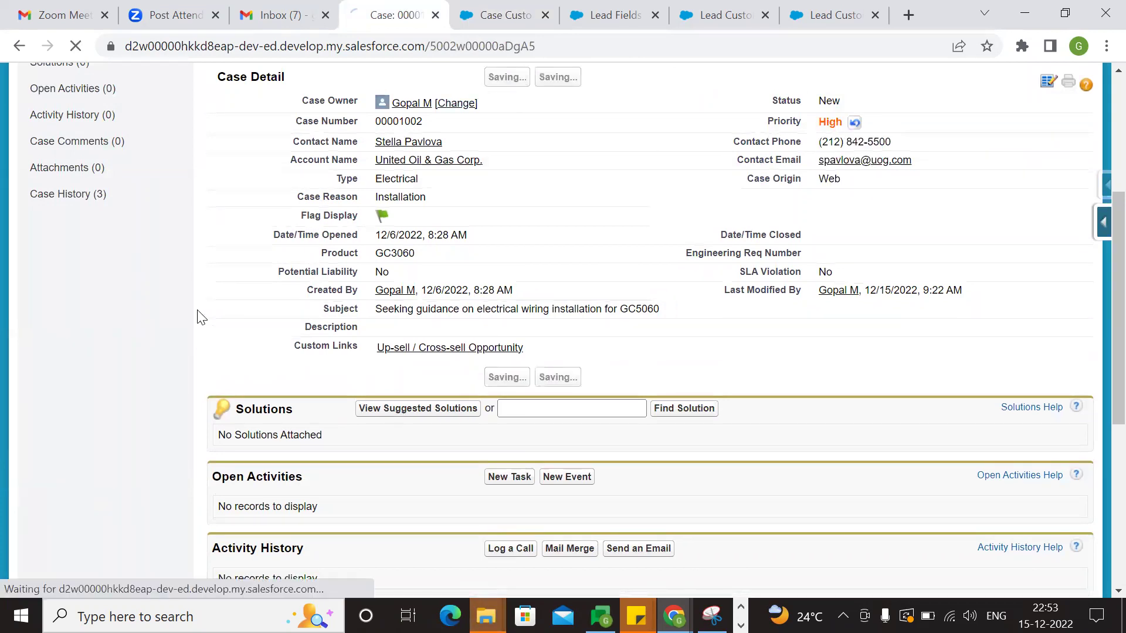
scroll(199, 317, "down", 5)
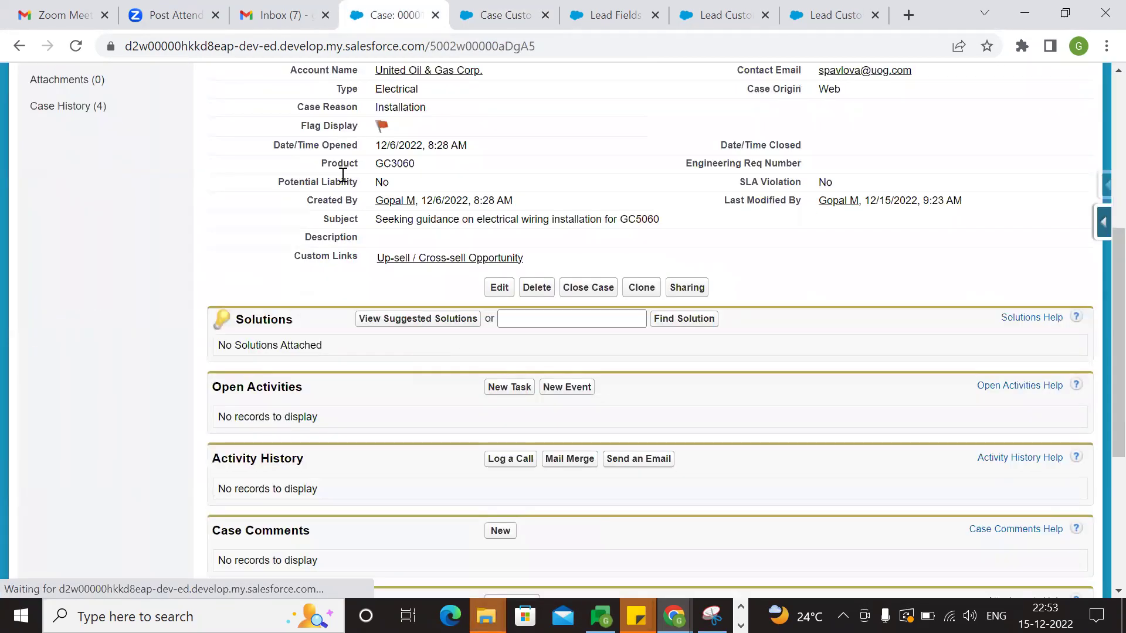
left_click_drag(298, 126, 423, 145)
left_click(213, 288)
Step: Set the case's Priority to Medium, save the record and check its Flag Display image
scroll(292, 400, "up", 5)
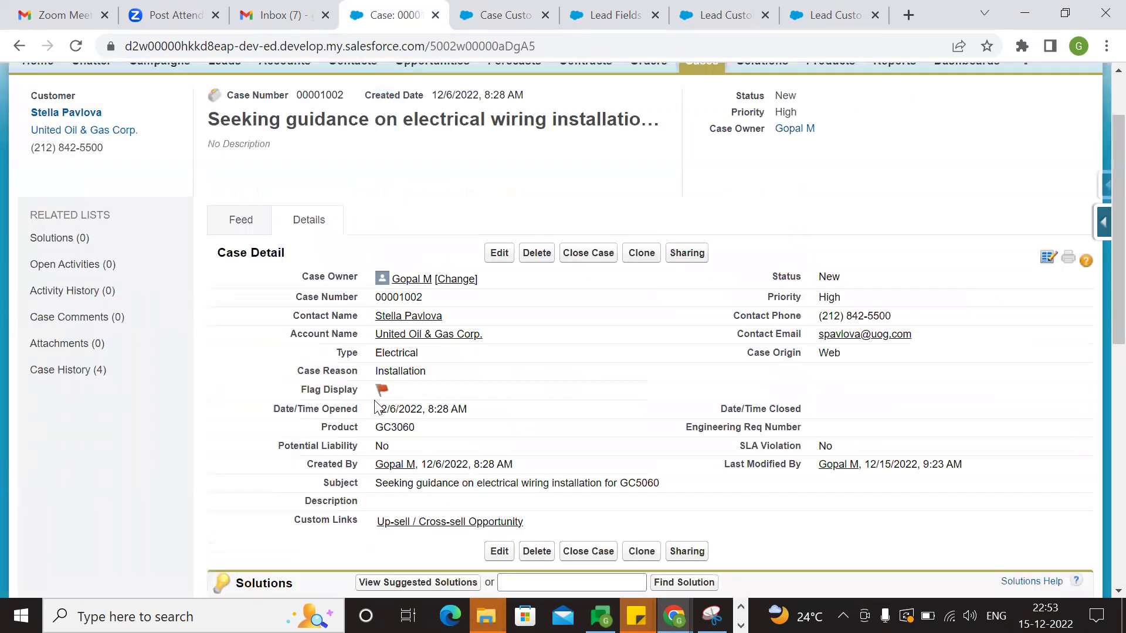
left_click_drag(273, 409, 314, 409)
double_click(850, 297)
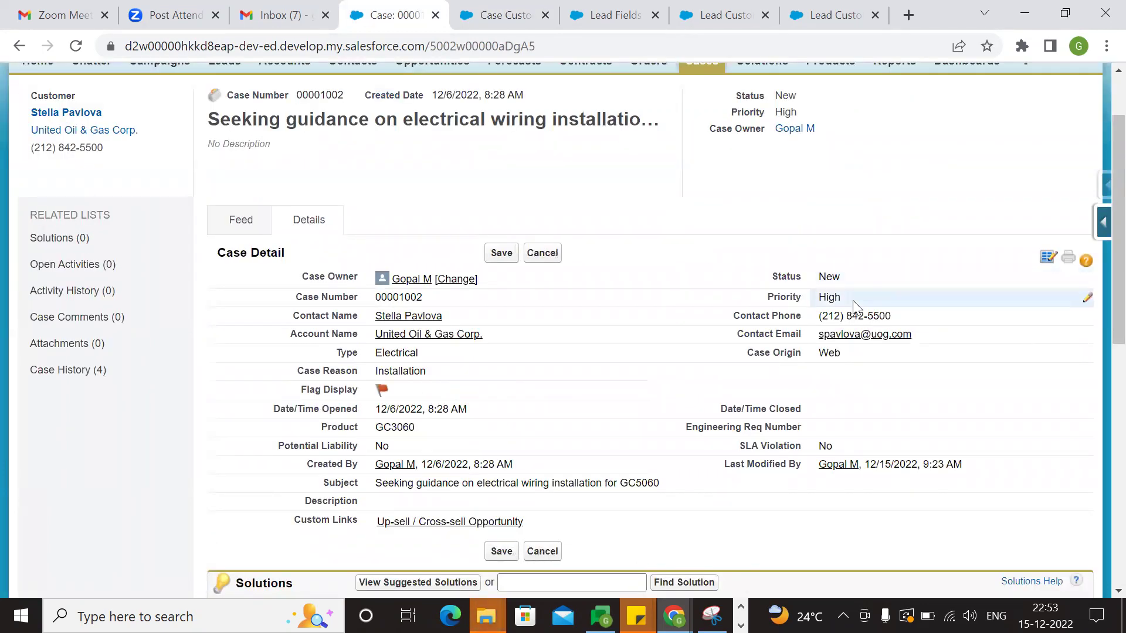
left_click(852, 300)
left_click(856, 345)
left_click(498, 252)
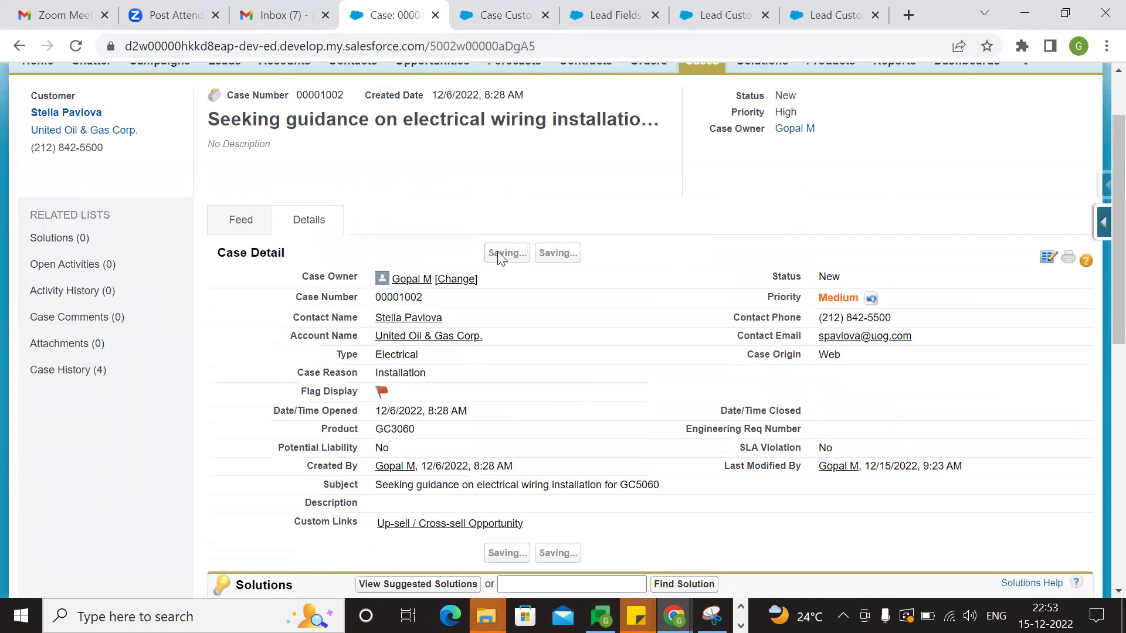
scroll(457, 281, "down", 3)
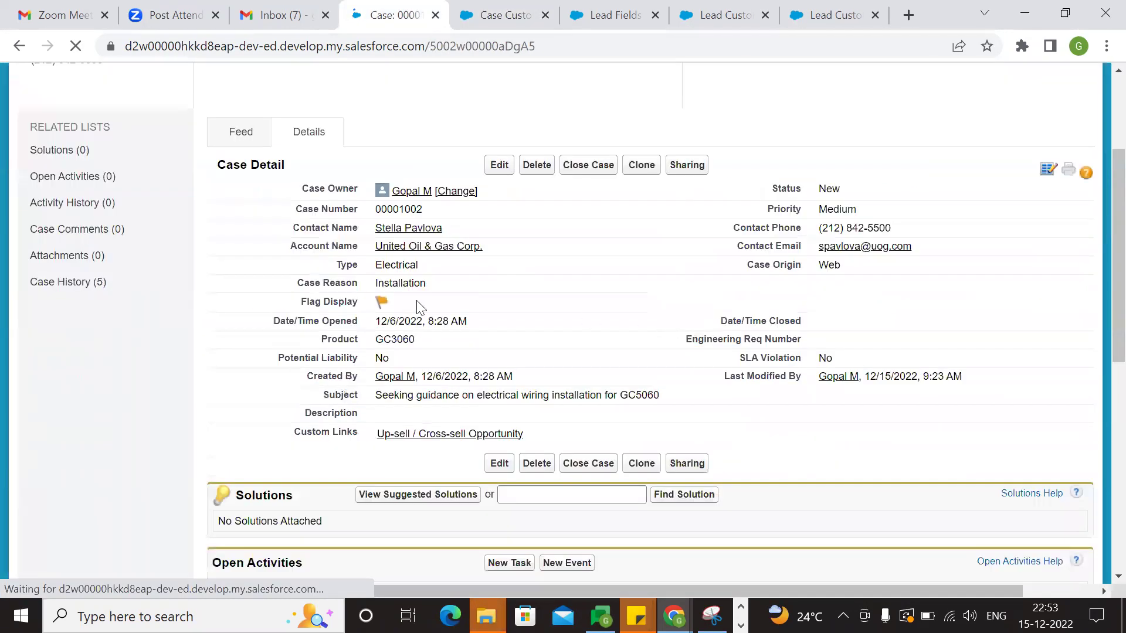
Step: Set the case's Priority back to Low, save the record and check its small flag image
double_click(857, 210)
left_click(853, 211)
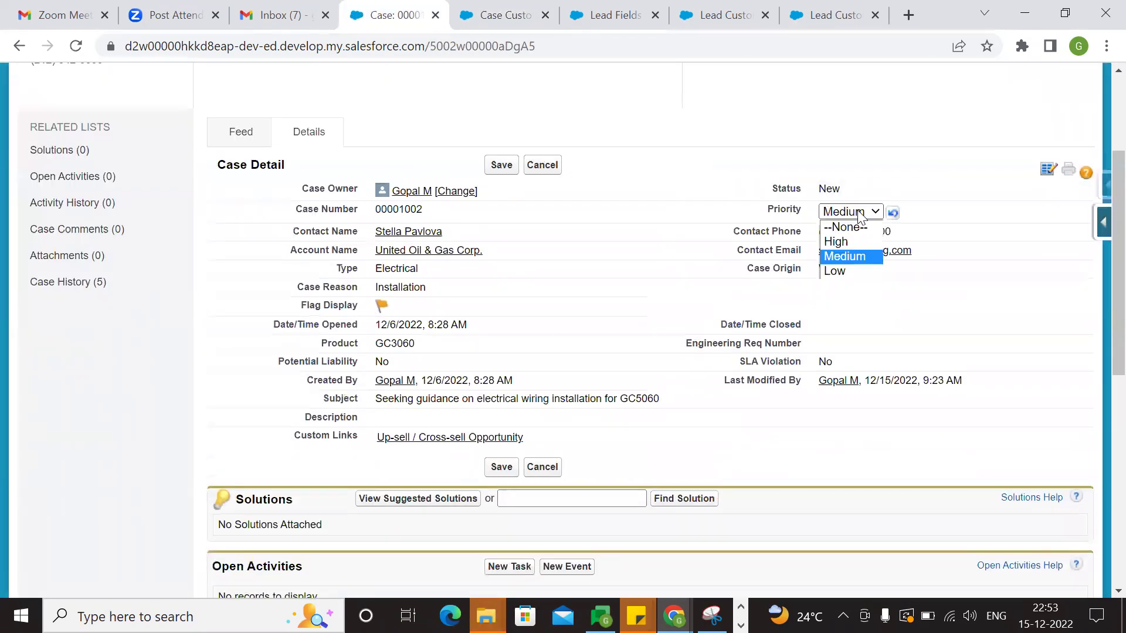
left_click(842, 270)
left_click(502, 164)
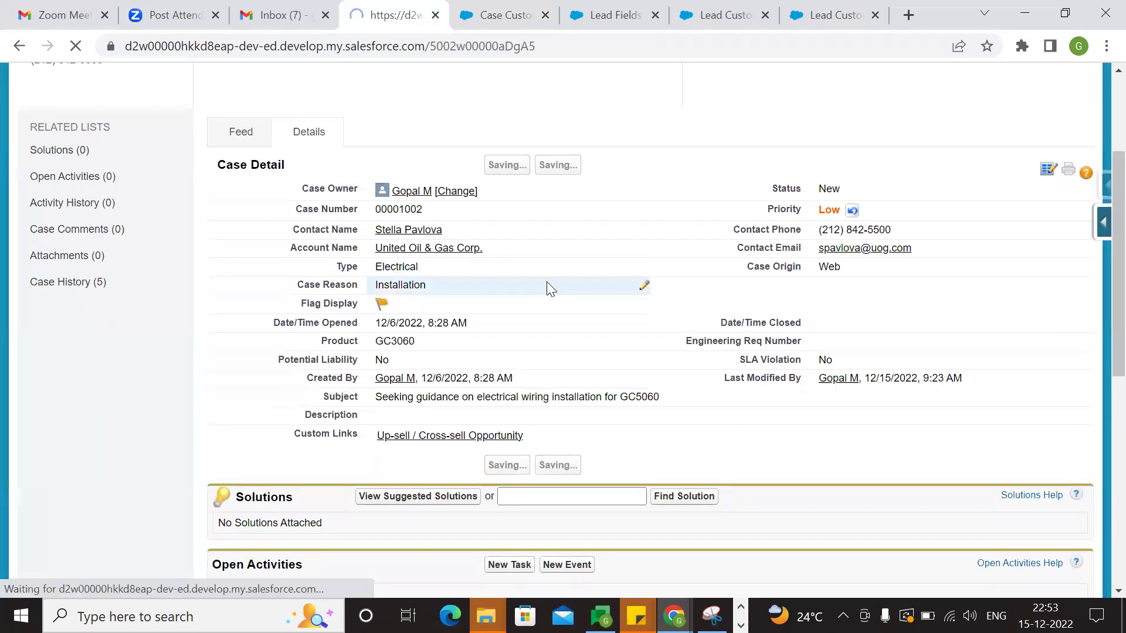
scroll(281, 209, "down", 5)
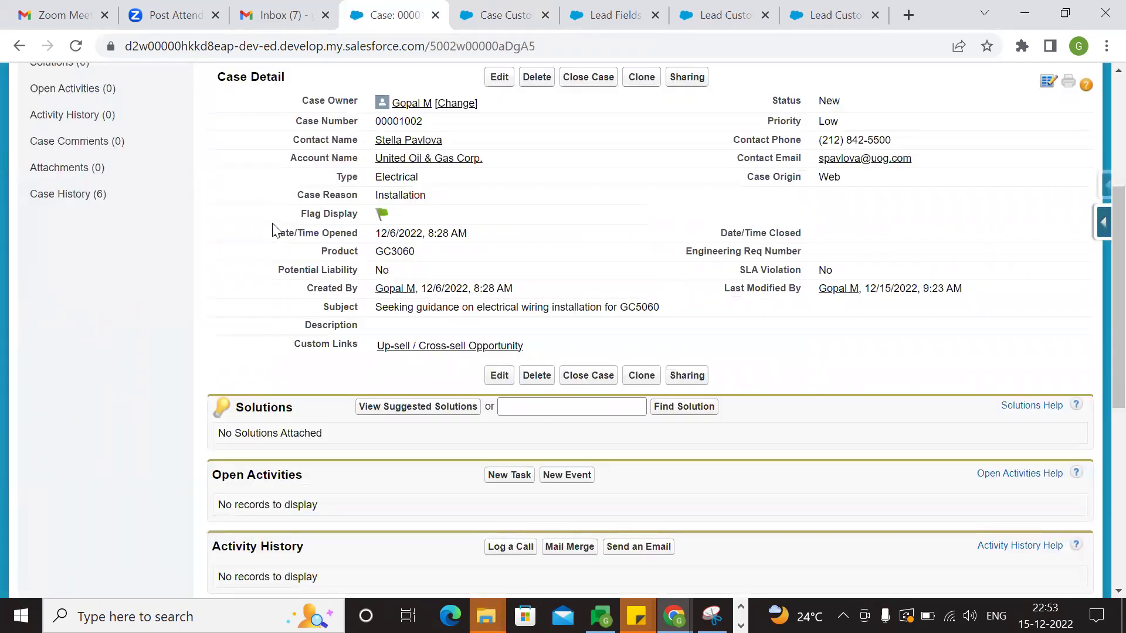
double_click(384, 215)
left_click(417, 221)
Step: Go to Leads, open the recently viewed lead of the company test and examine its Star Rating against Lead Quality
key("ctrl+Tab")
key("ctrl+Tab")
scroll(420, 228, "down", 3)
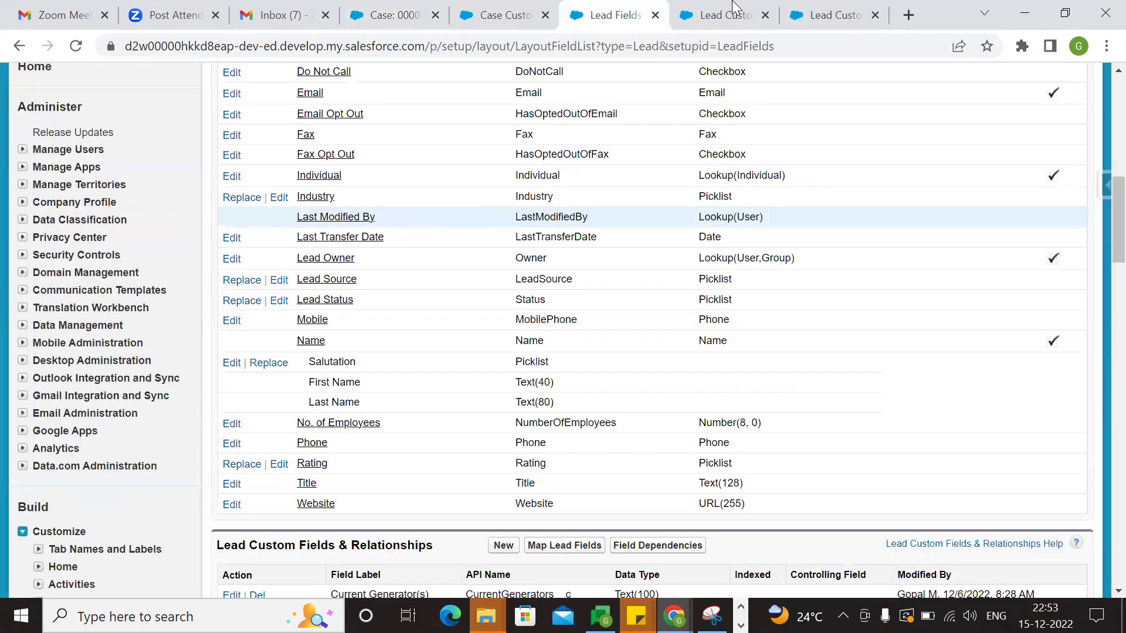
left_click(735, 8)
left_click(606, 13)
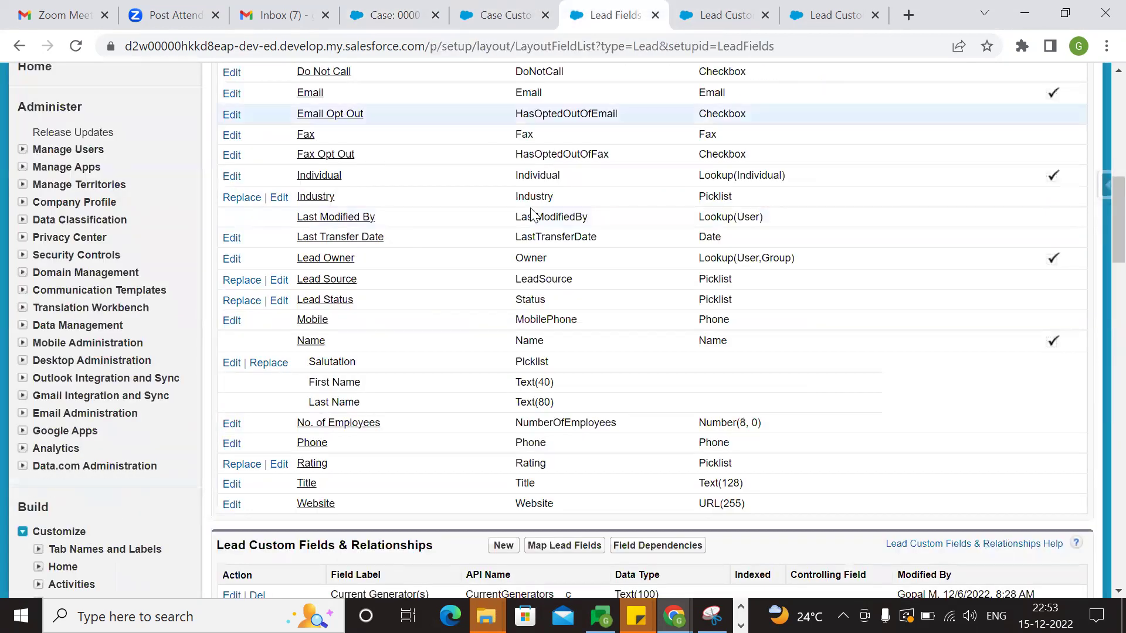
scroll(332, 154, "up", 5)
left_click(223, 150)
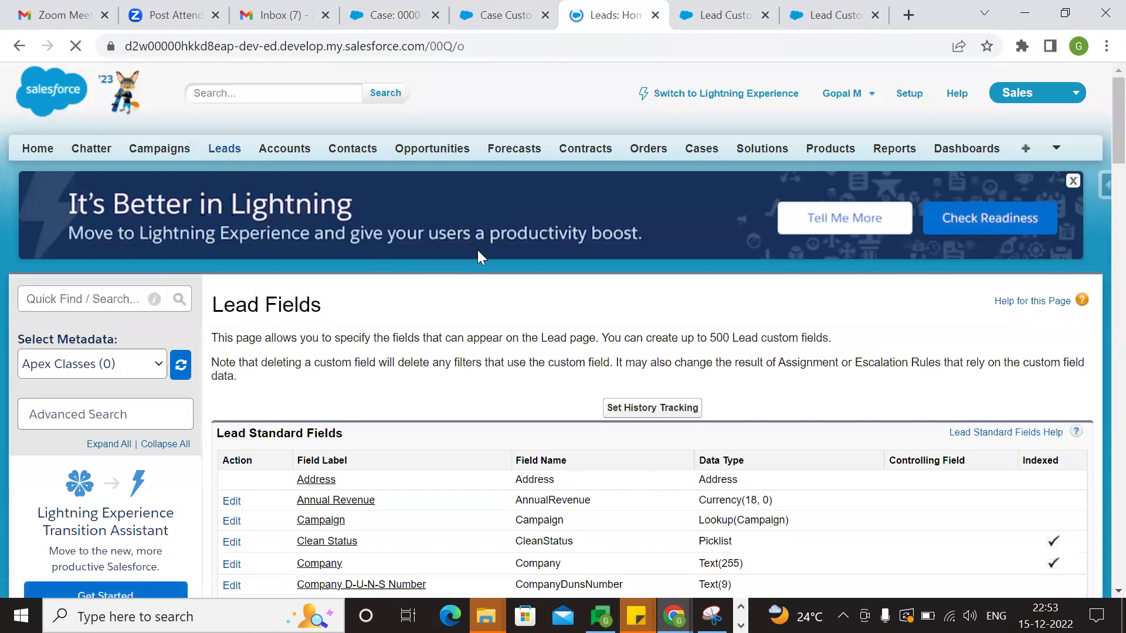
scroll(410, 258, "down", 2)
left_click(254, 242)
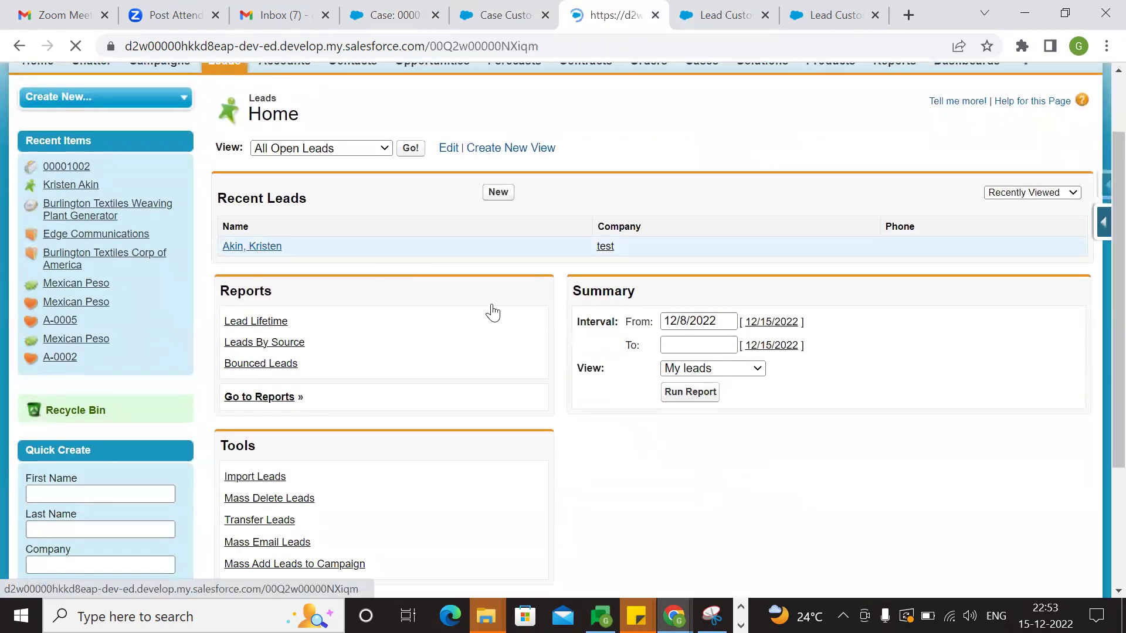
scroll(528, 305, "down", 4)
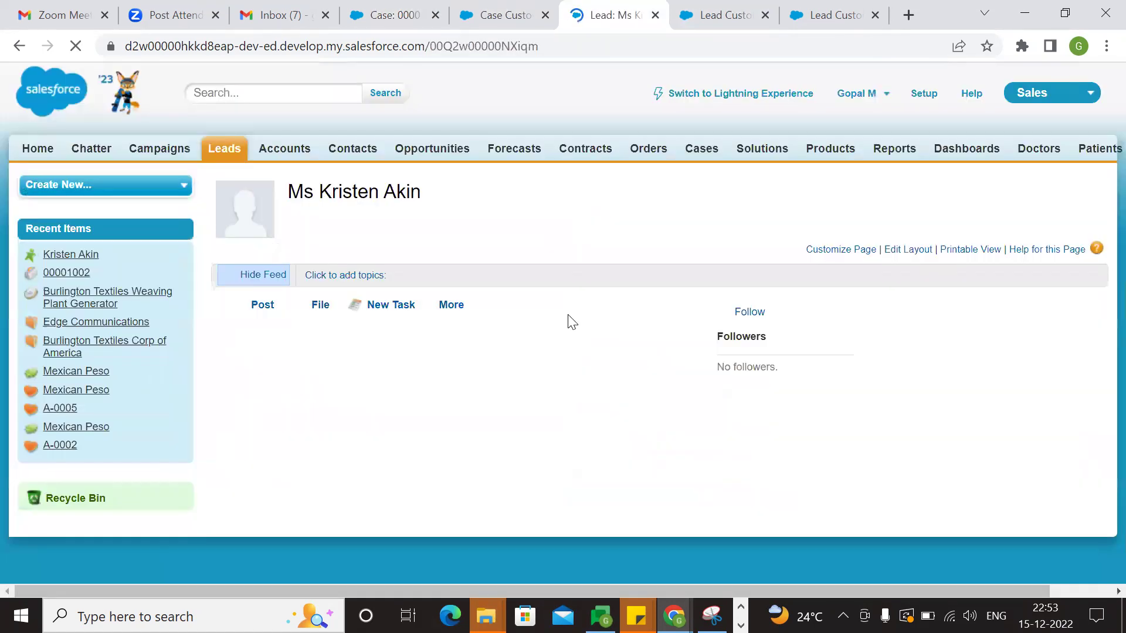
scroll(568, 322, "down", 7)
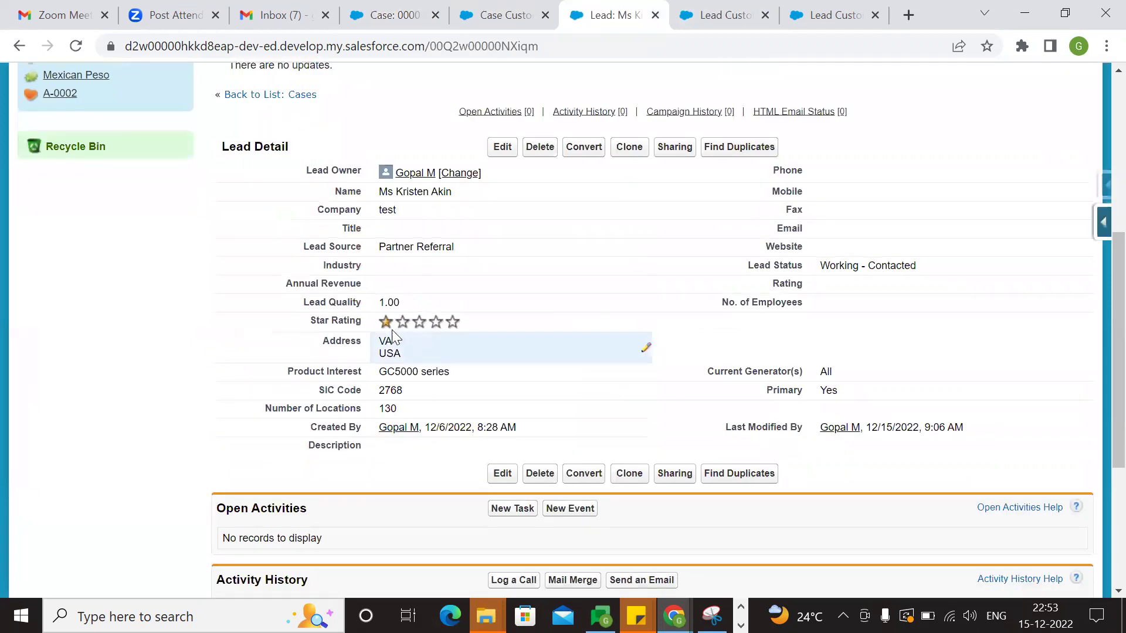
Step: Compare the case's Flag Display image with the lead's Star Rating image
left_click(394, 15)
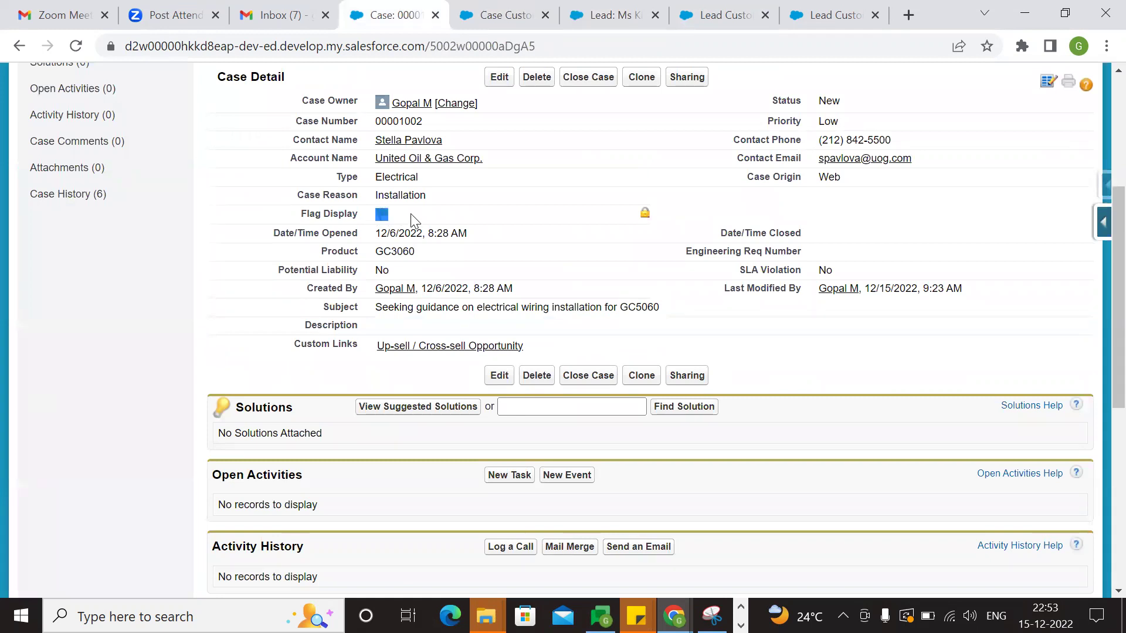
double_click(455, 211)
left_click(614, 15)
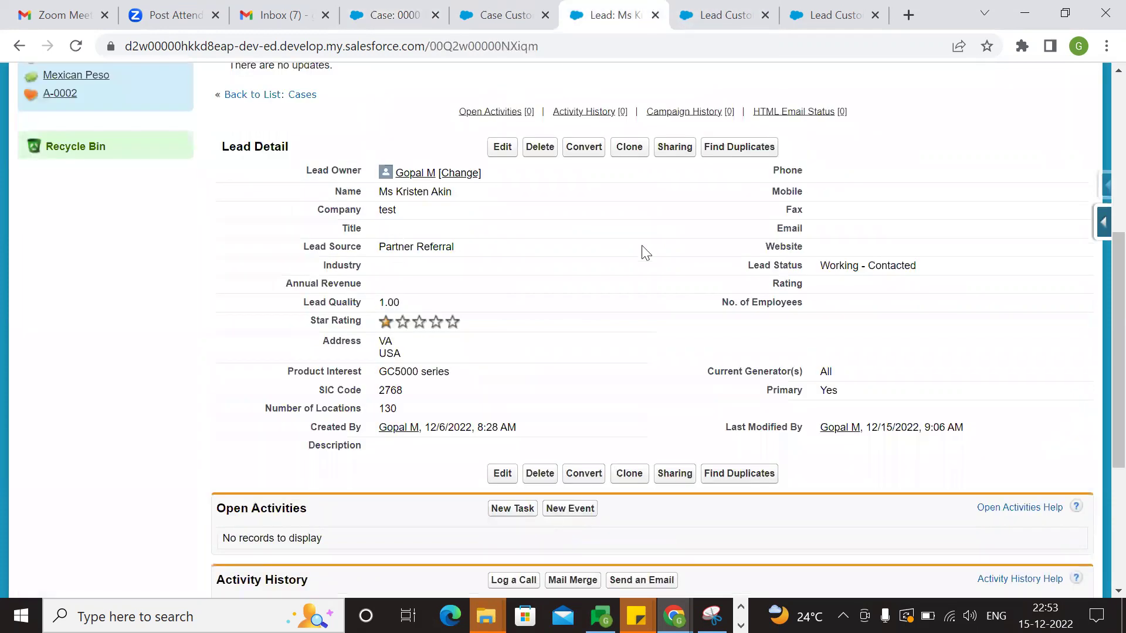
Step: Examine the lead's star rating formula, its CASE expression on Lead_Quality__c and the IMAGE call for each star value
left_click(734, 8)
scroll(603, 216, "up", 2)
left_click(821, 15)
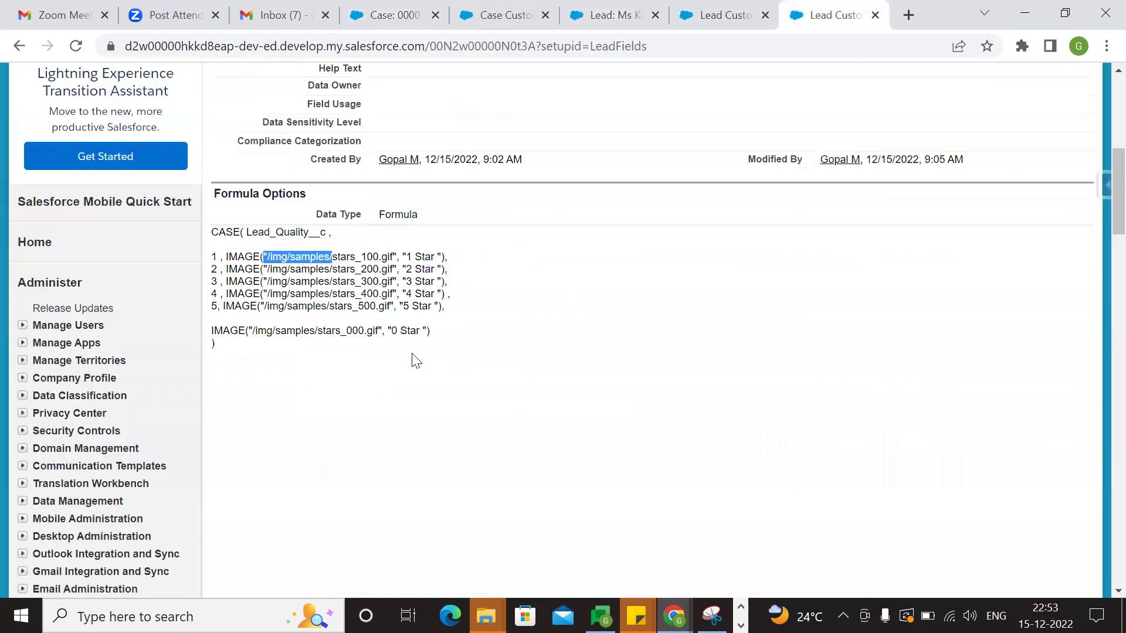
left_click_drag(431, 332, 211, 230)
left_click(518, 344)
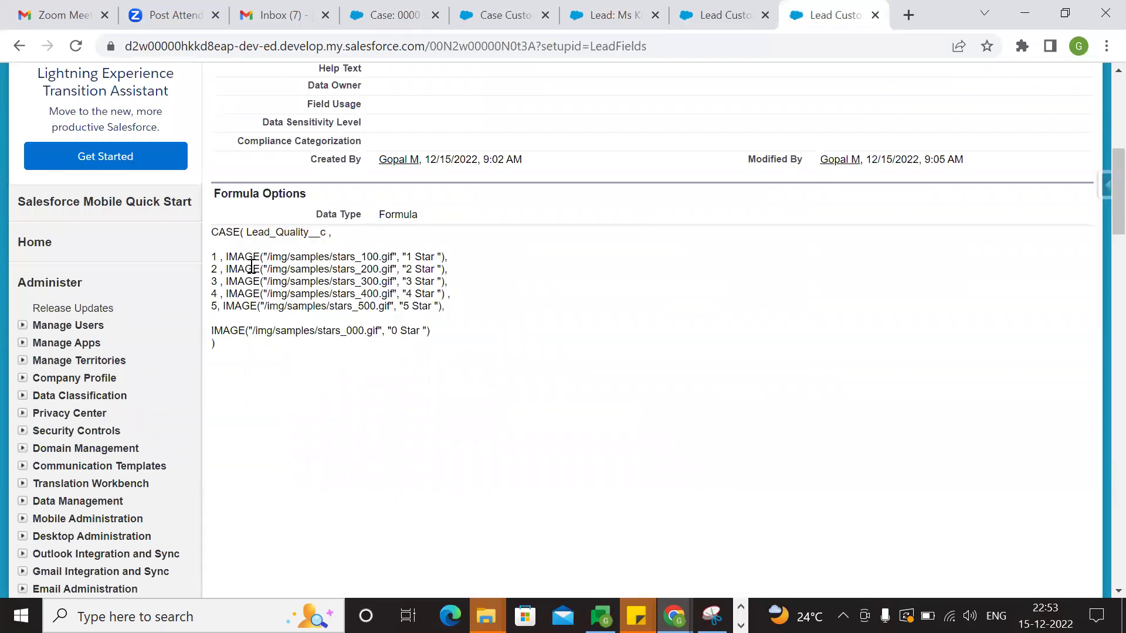
left_click_drag(251, 267, 346, 309)
left_click(429, 364)
left_click_drag(413, 345, 252, 232)
left_click(311, 354)
left_click_drag(495, 323, 252, 232)
left_click(487, 354)
Step: Review the Flag Display formula again, and examine the Priority and Status fields on the case
left_click(503, 11)
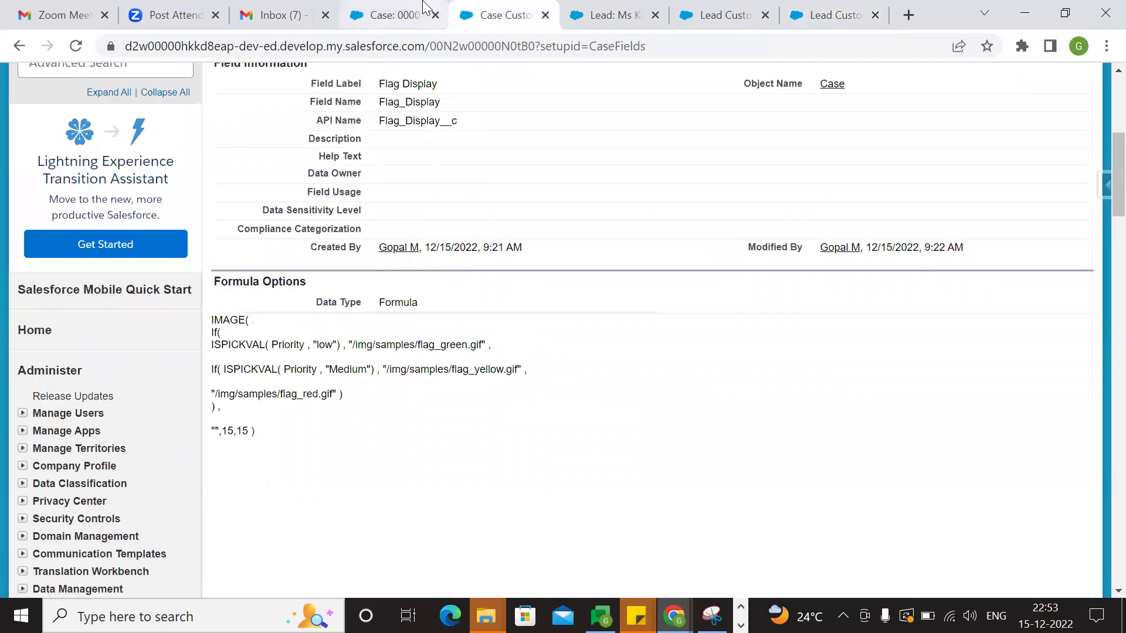
left_click(424, 8)
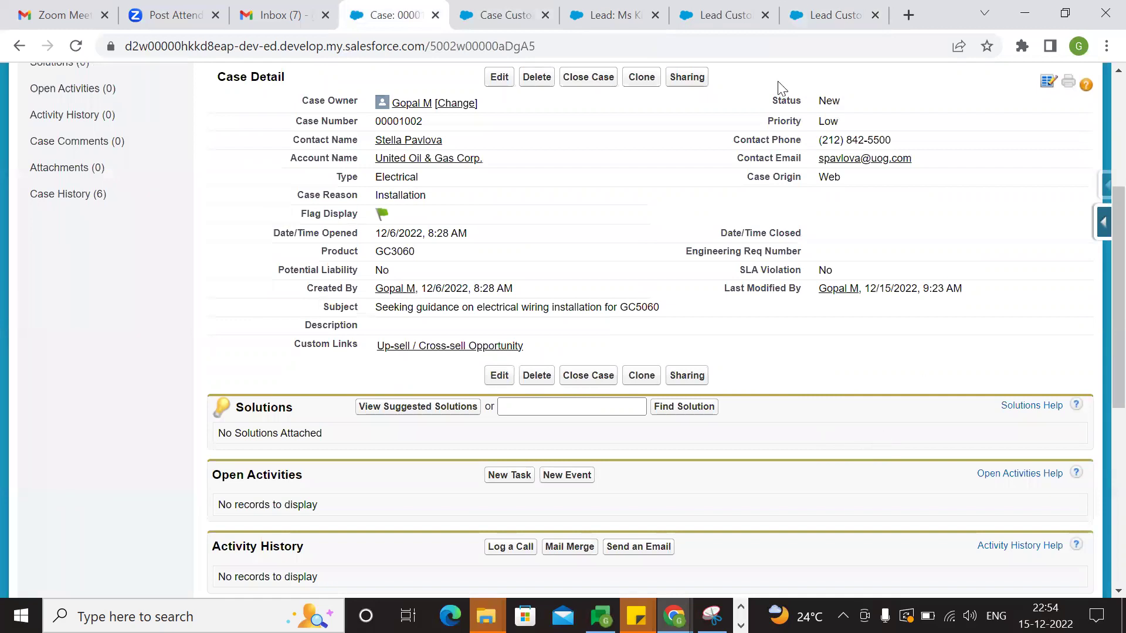
left_click_drag(764, 120, 1089, 138)
left_click(892, 400)
left_click_drag(766, 112, 878, 111)
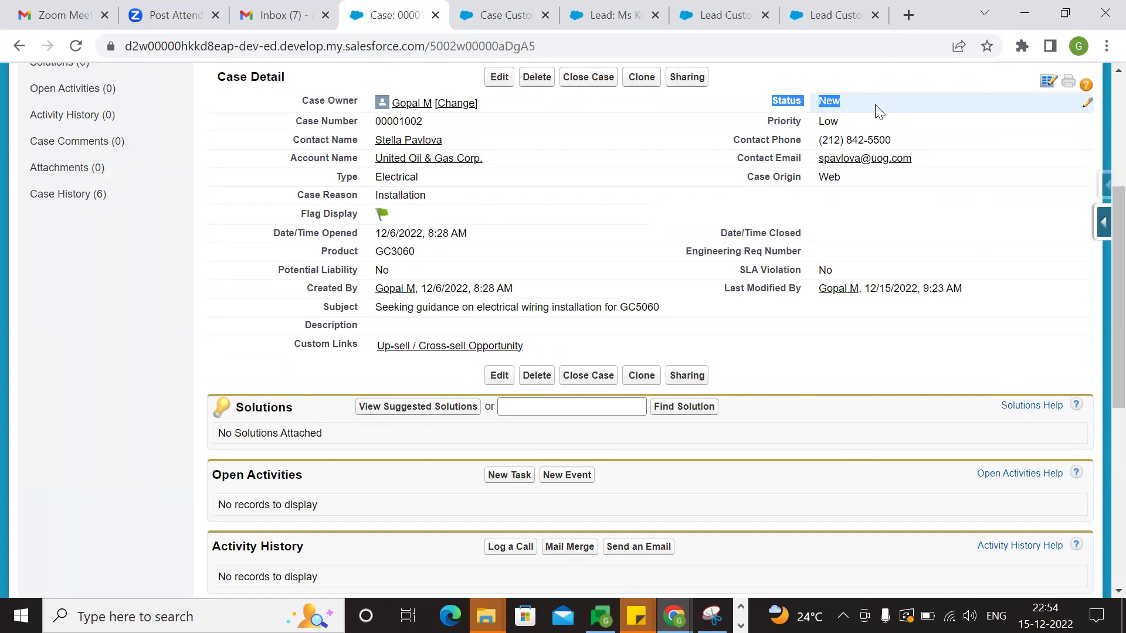
left_click(857, 427)
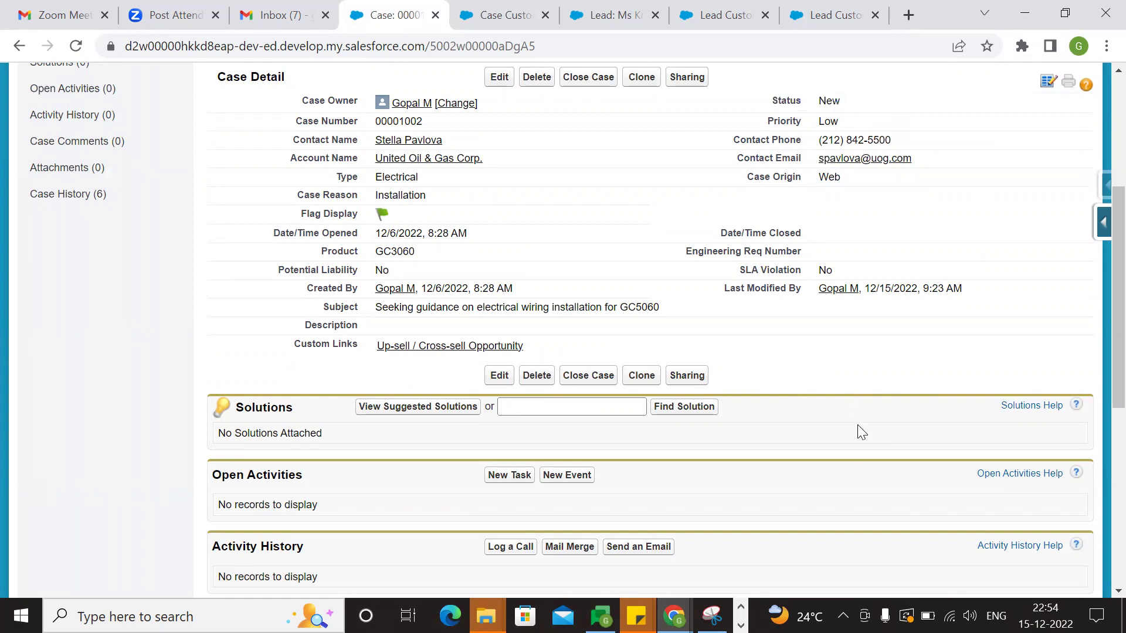